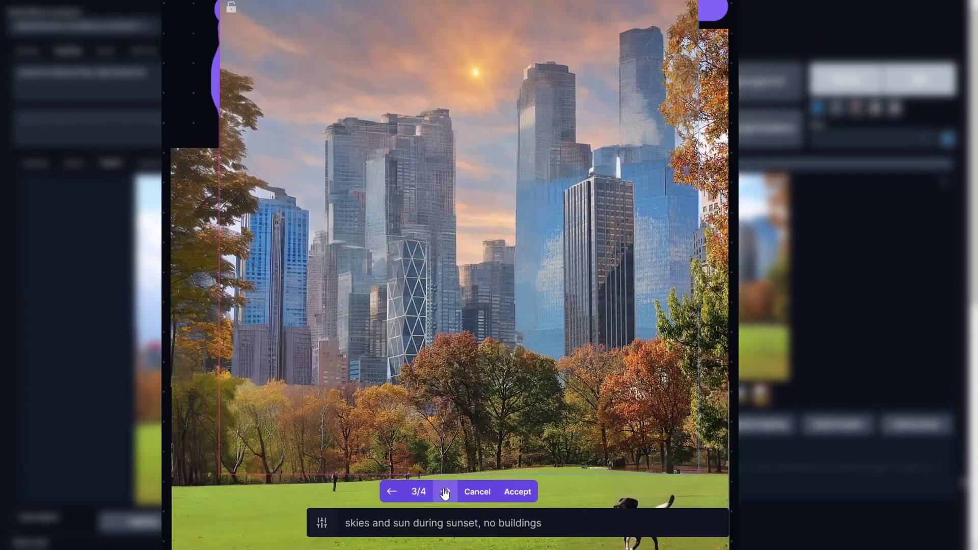
Step through sunset-sky fill variations 1/4 to 4/4 above the park skyline.
left_click(444, 492)
left_click(396, 492)
left_click(396, 492)
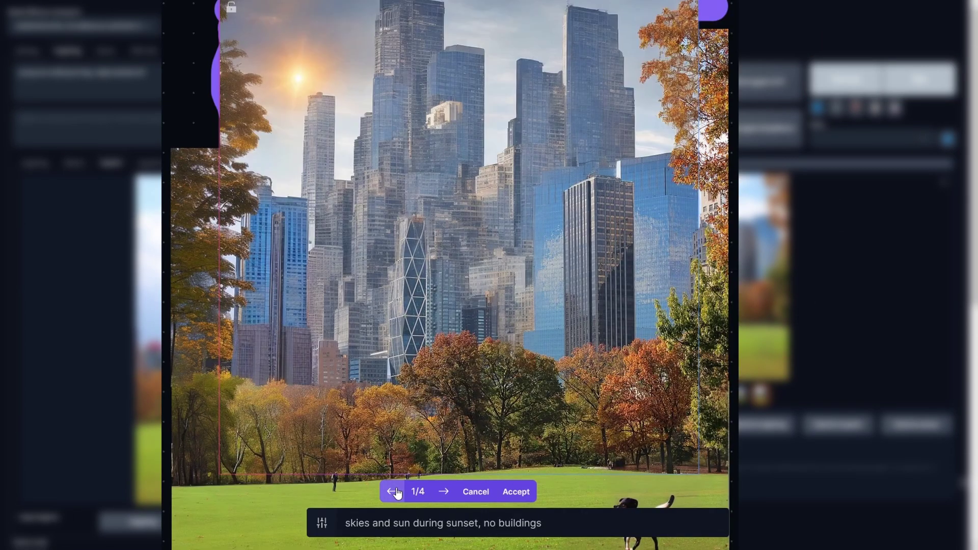
left_click(444, 492)
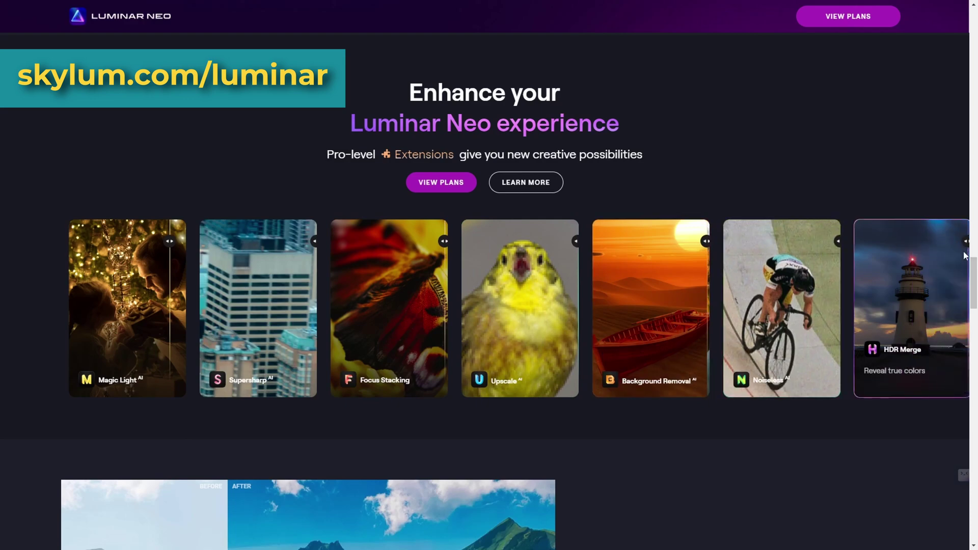
Under 'Bring out true colors', view the Golden Hour, Color Harmony and Supercontrast demos.
scroll(578, 482, "down", 4)
scroll(579, 482, "down", 10)
scroll(579, 482, "up", 5)
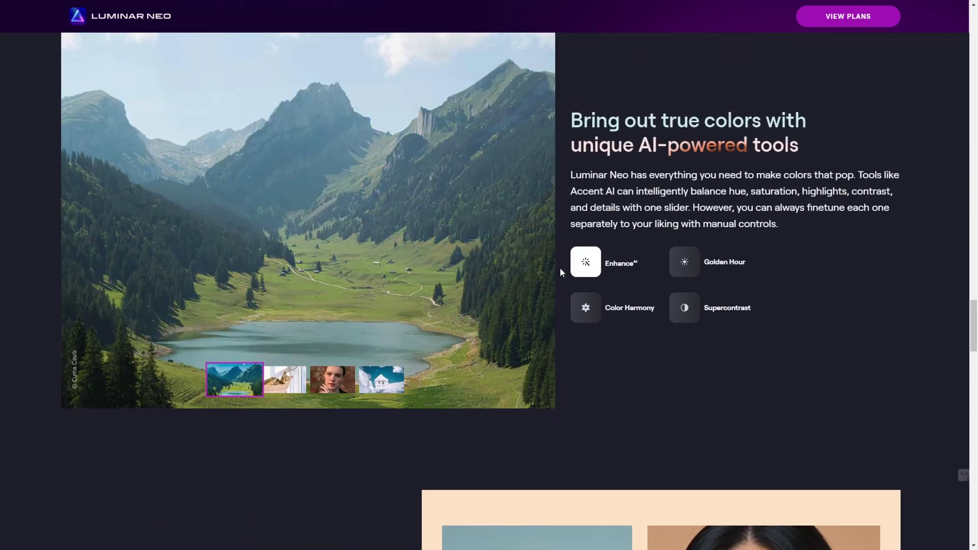
left_click(694, 267)
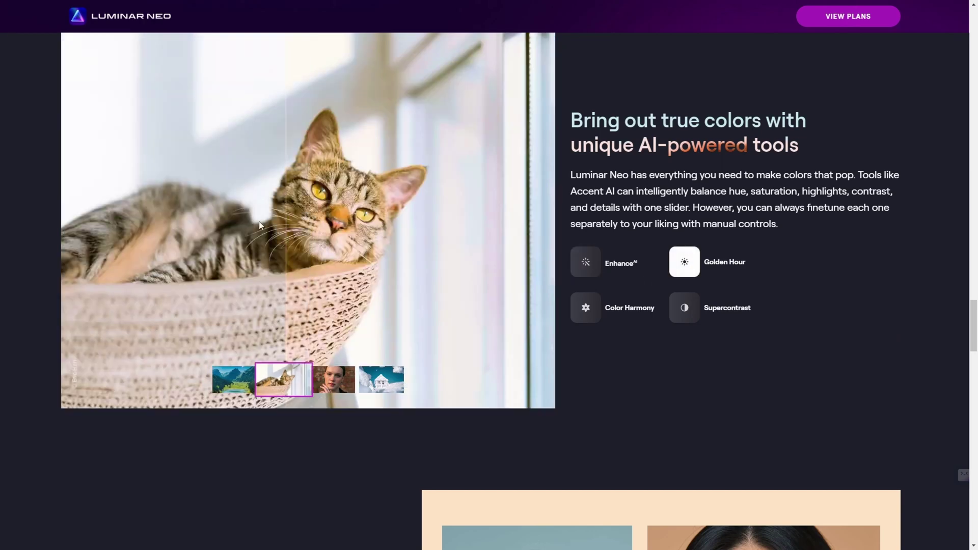
left_click(647, 313)
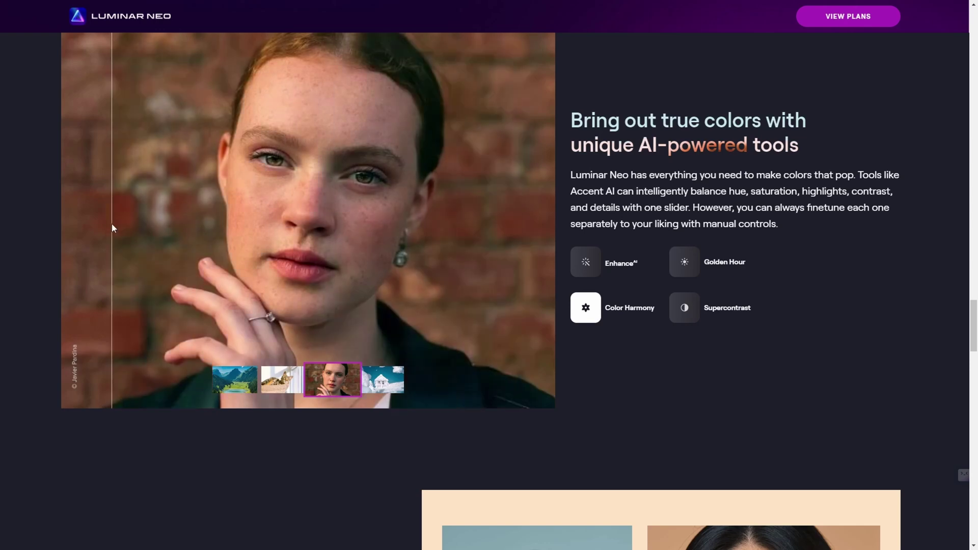
left_click(685, 308)
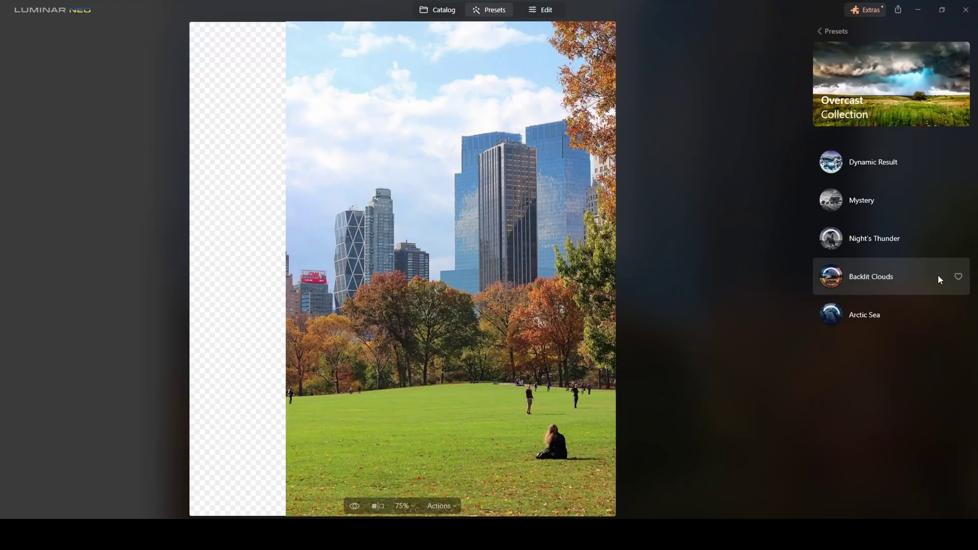
Apply the Backlit Clouds preset at amount 82 and raise Color Saturation slightly.
left_click(938, 276)
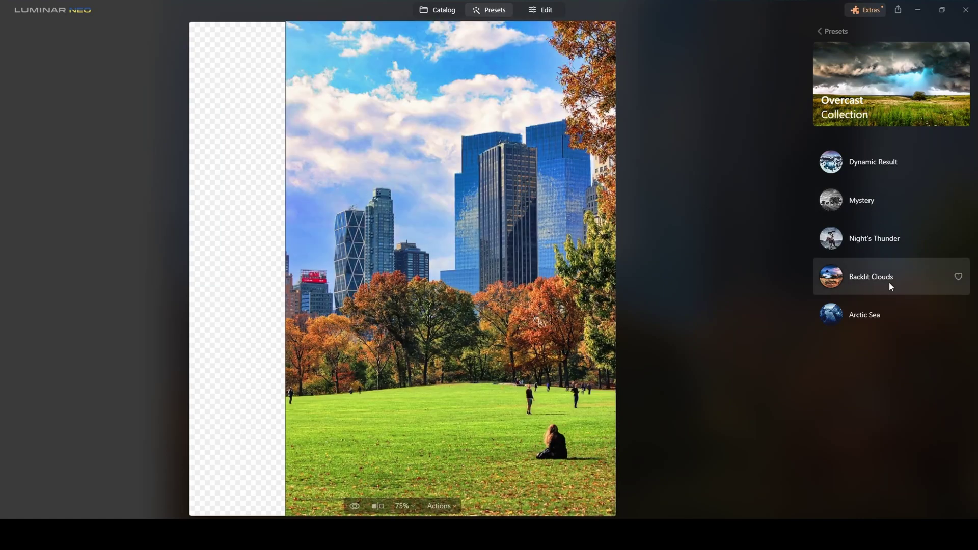
left_click(880, 283)
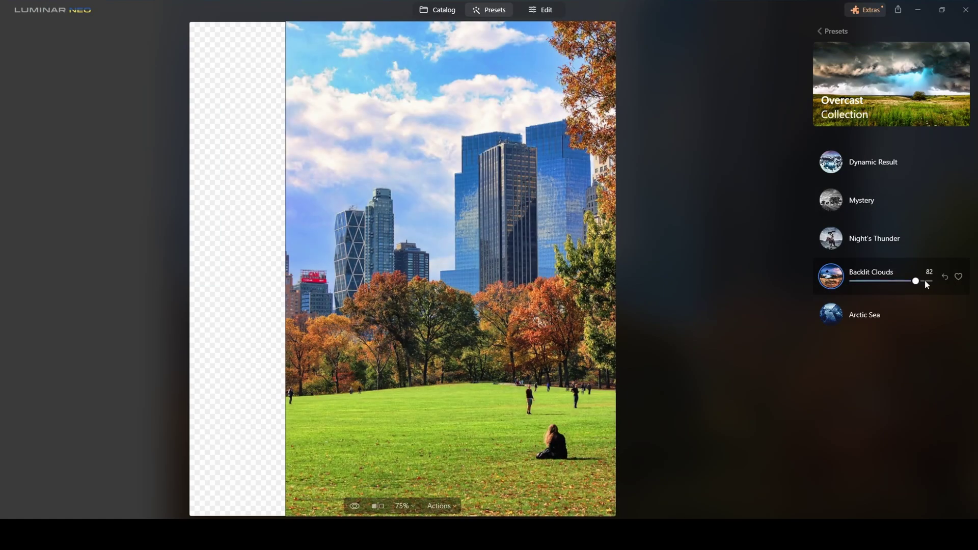
left_click_drag(930, 281, 891, 281)
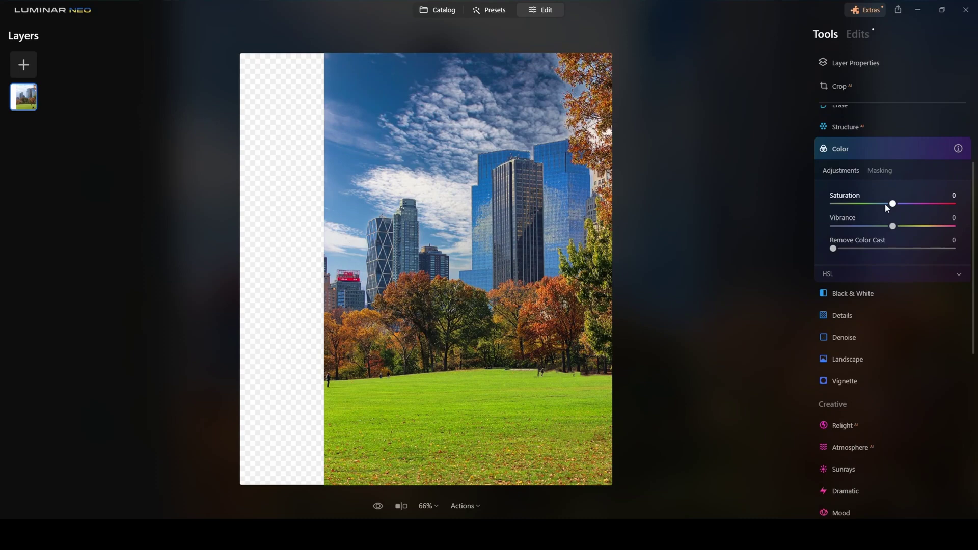
mouse_move(887, 205)
left_mouse_down()
mouse_move(916, 204)
mouse_move(897, 203)
mouse_move(936, 227)
mouse_move(900, 227)
mouse_move(913, 247)
mouse_move(837, 249)
left_mouse_up()
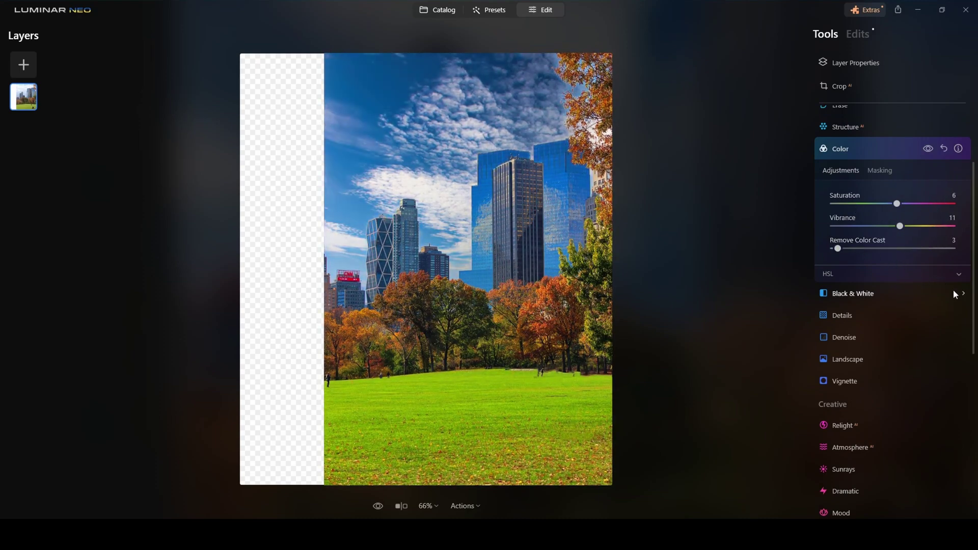
Try a Black & White conversion on the park photo, then reset it.
left_click(960, 294)
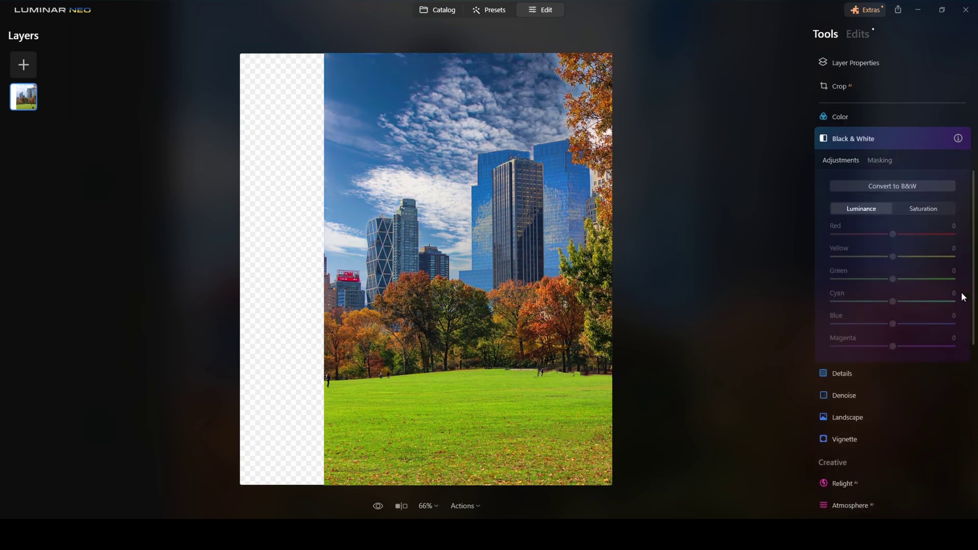
left_click(915, 187)
left_click(944, 137)
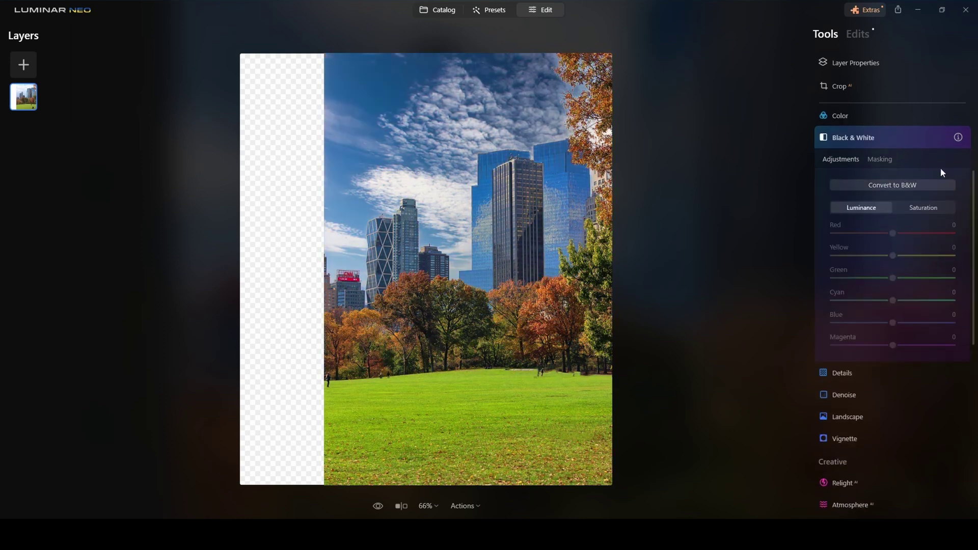
left_click(552, 11)
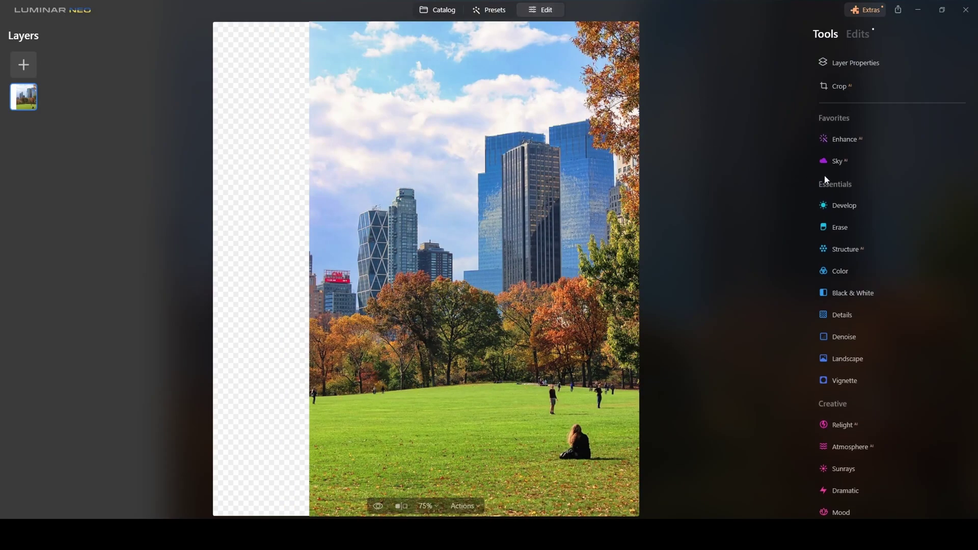
In Sky AI, let Mask AI analyse the photo and mask the sky.
left_click(845, 162)
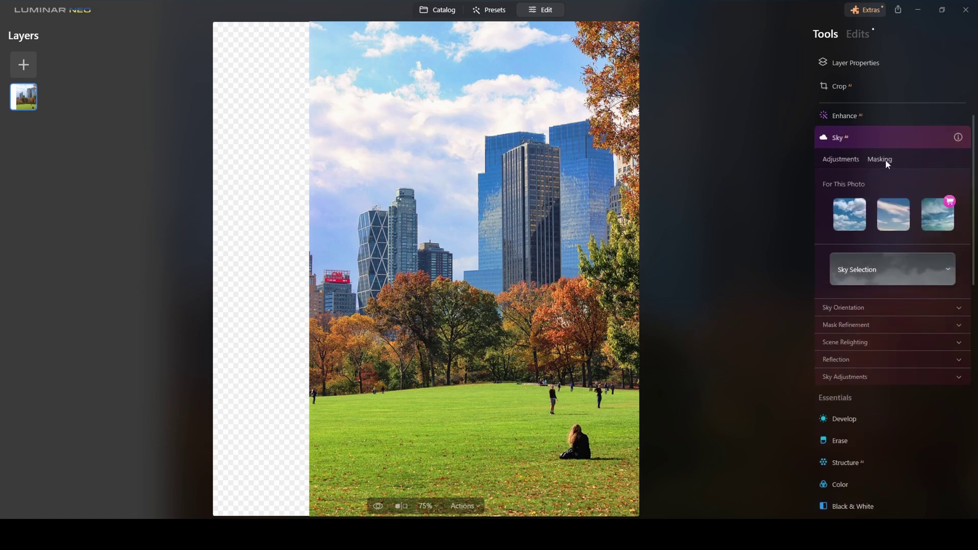
left_click(887, 164)
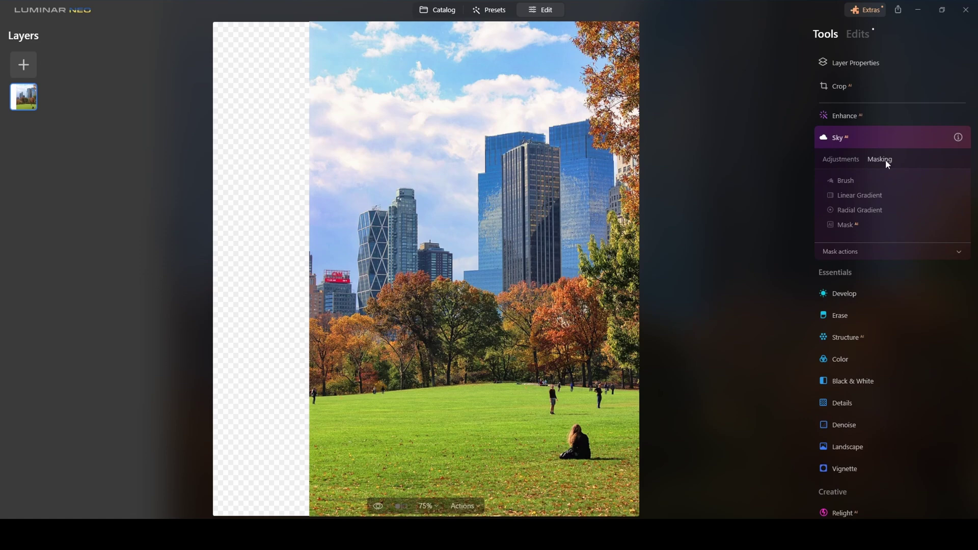
left_click(850, 226)
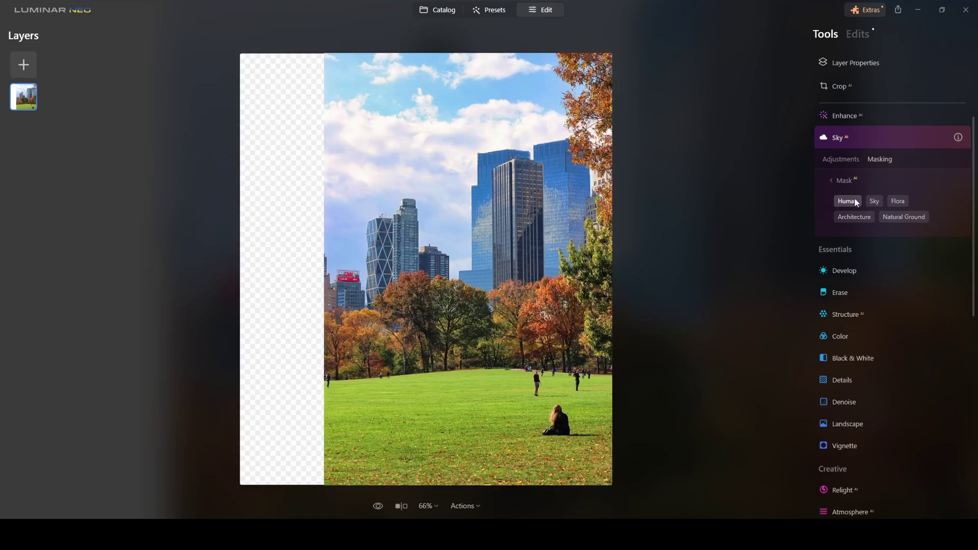
left_click(875, 202)
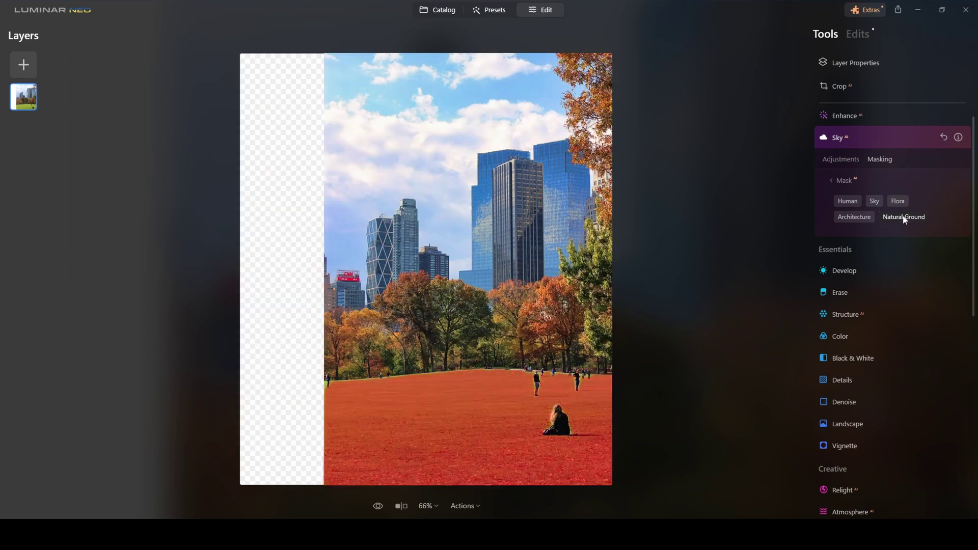
Choose Blue Sky 7 as the replacement sky and lower its Vertical Position.
left_click(923, 257)
left_click(896, 331)
left_click(848, 409)
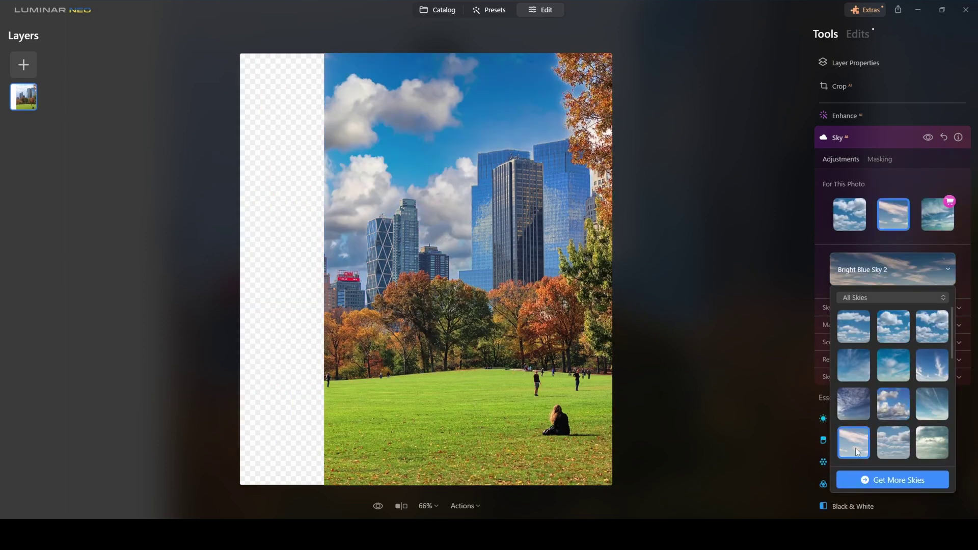
left_click_drag(893, 354, 861, 355)
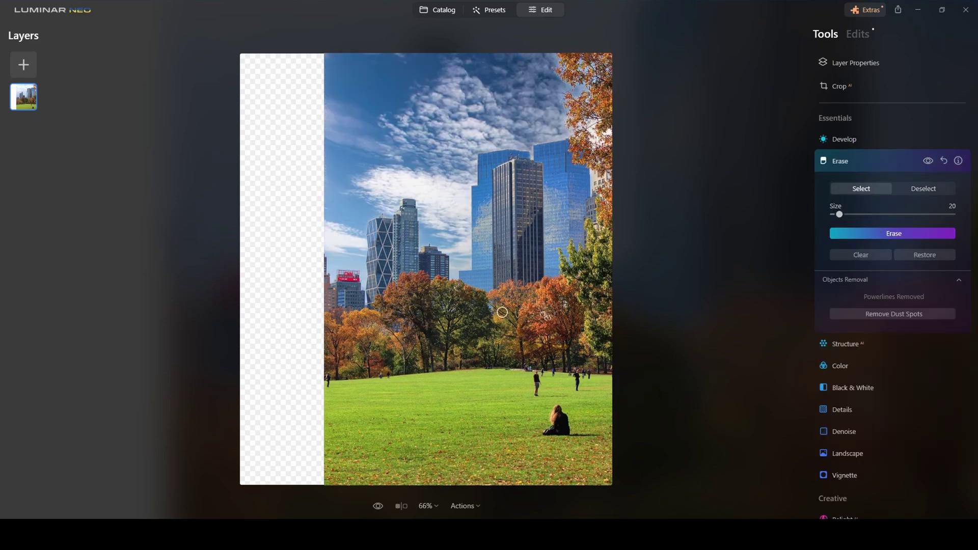
Brush over the seated person, nearby people and the lawn shadow streak, and erase them.
left_click_drag(556, 408, 577, 385)
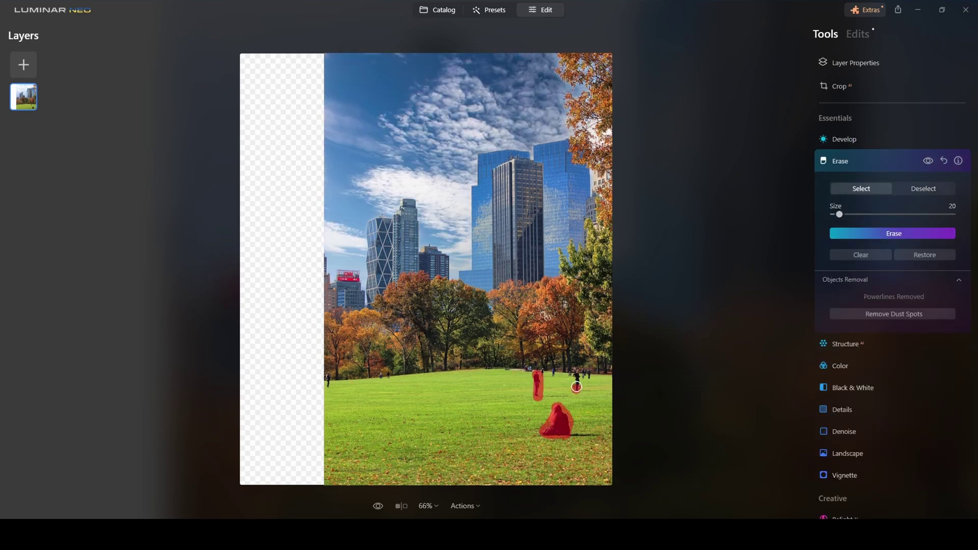
key("ctrl+plus")
left_click_drag(620, 349, 618, 361)
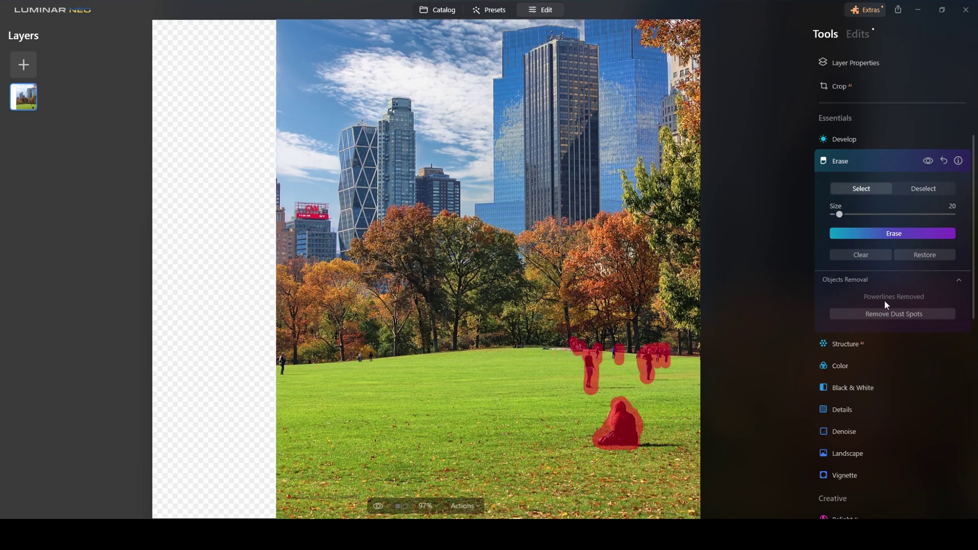
left_click(891, 236)
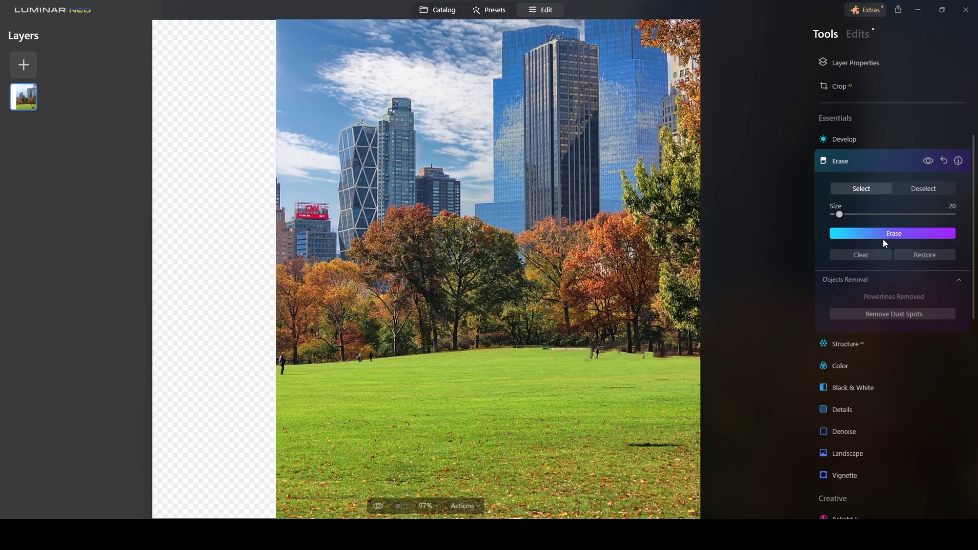
left_click_drag(678, 444, 630, 447)
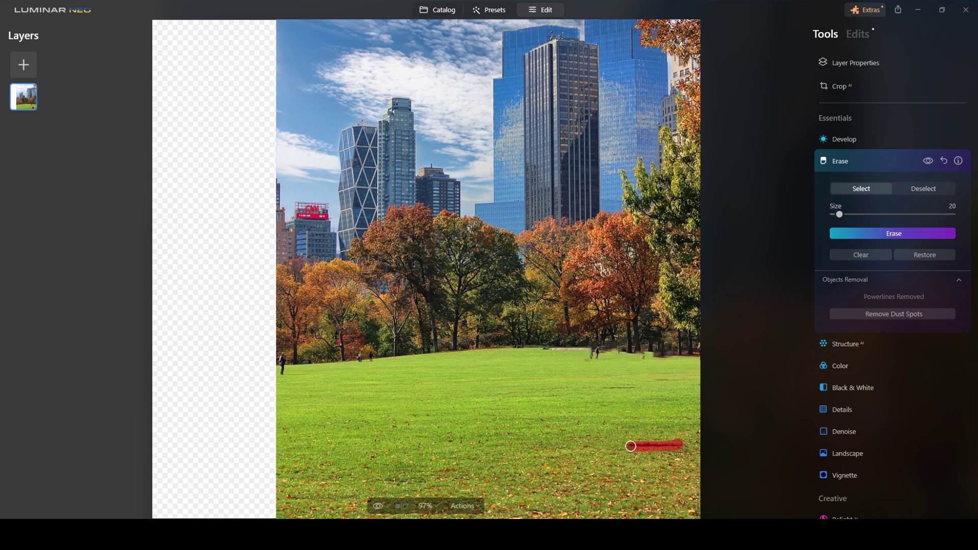
left_click(894, 234)
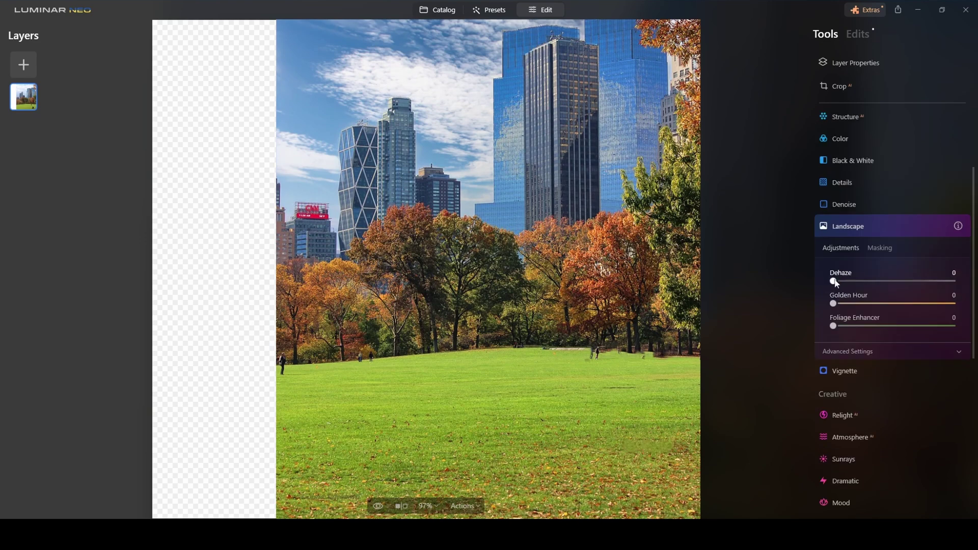
Add slight Dehaze, Golden Hour warmth and Sunrays at 53 in the upper-left sky.
left_click_drag(836, 283, 840, 285)
mouse_move(891, 304)
left_mouse_down()
mouse_move(950, 305)
mouse_move(838, 316)
mouse_move(949, 328)
mouse_move(841, 327)
left_mouse_up()
left_click(962, 418)
left_click(913, 276)
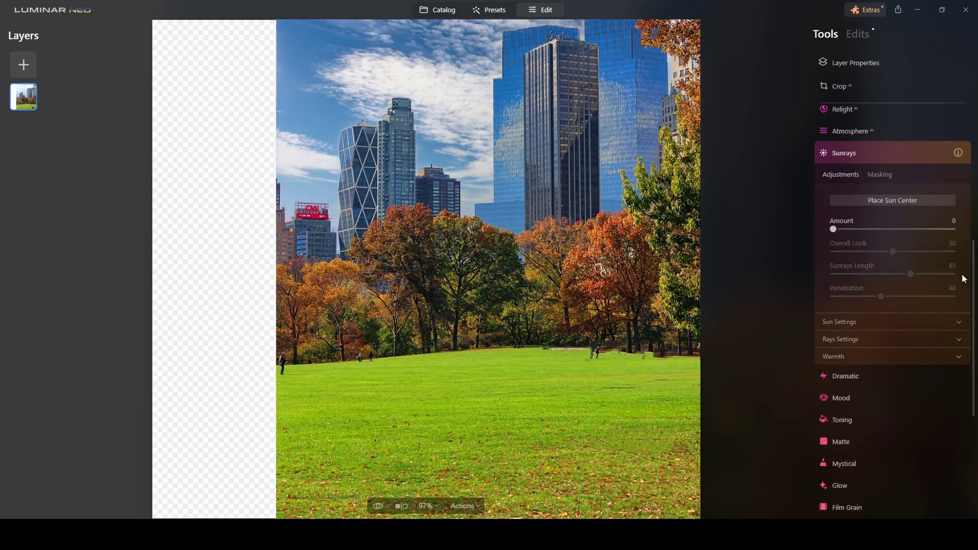
mouse_move(833, 229)
left_mouse_down()
mouse_move(953, 229)
mouse_move(836, 240)
left_mouse_up()
Add a touch of Dramatic and a soft Glow, then compare with the original.
left_click(961, 376)
scroll(909, 360, "down", 3)
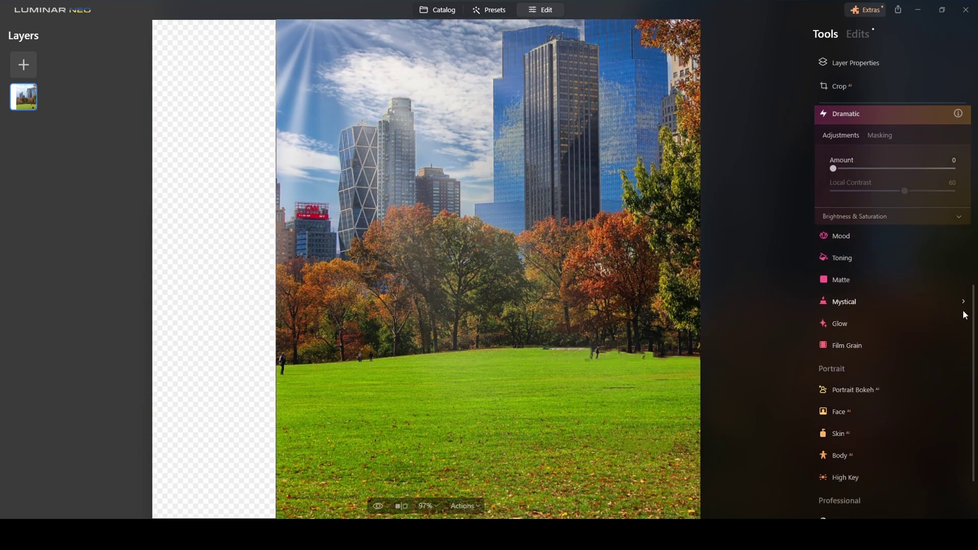
left_click(861, 321)
left_click_drag(831, 317, 904, 316)
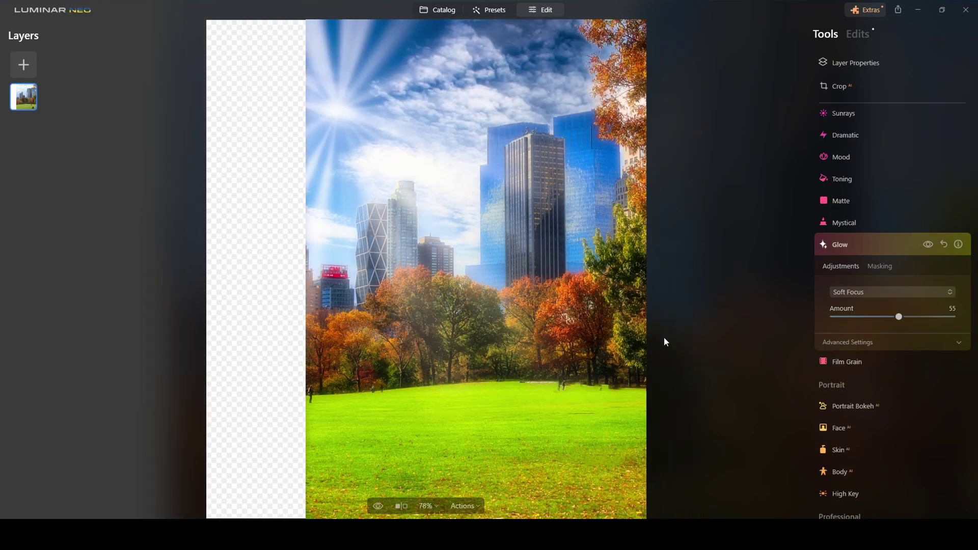
left_click(378, 506)
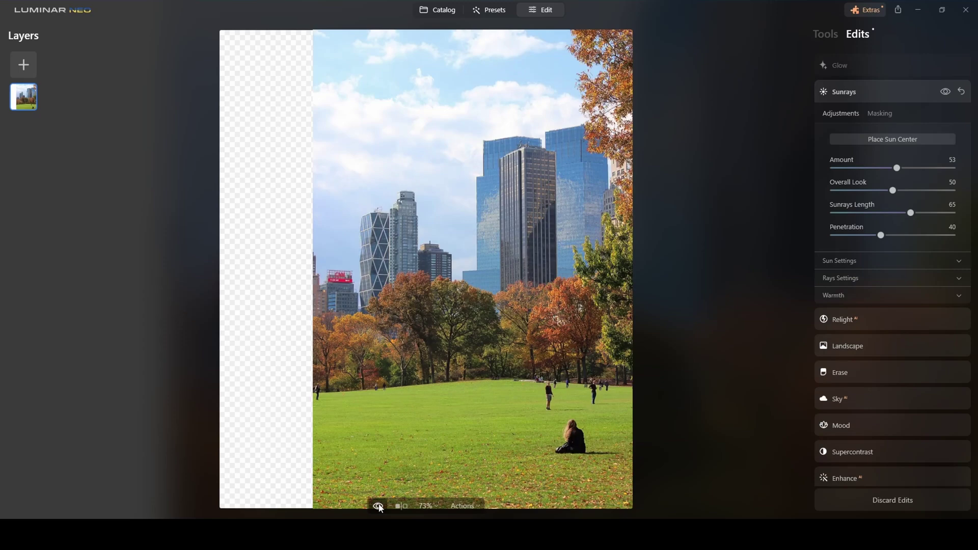
Toggle between original and edited views, and turn Sunrays off and on.
left_click(378, 506)
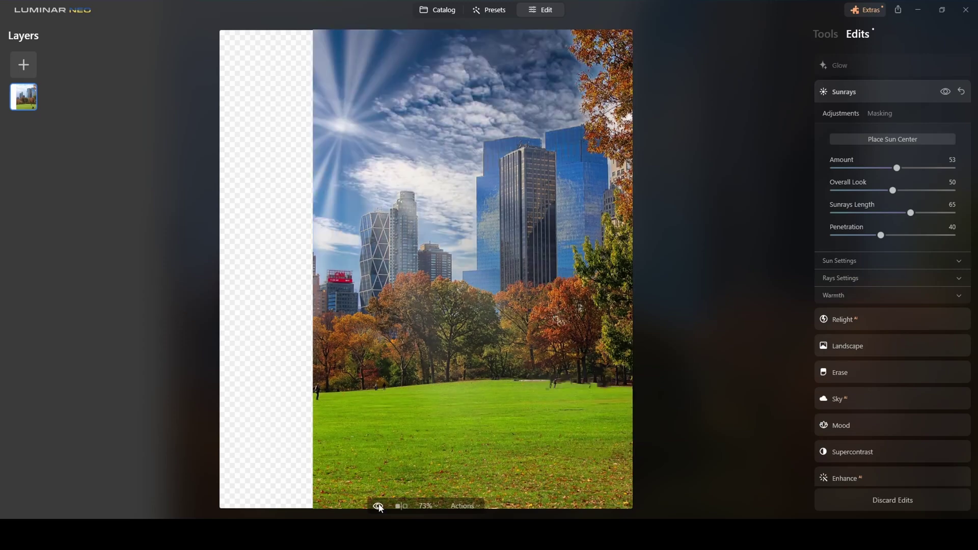
left_click(378, 506)
left_click(378, 506)
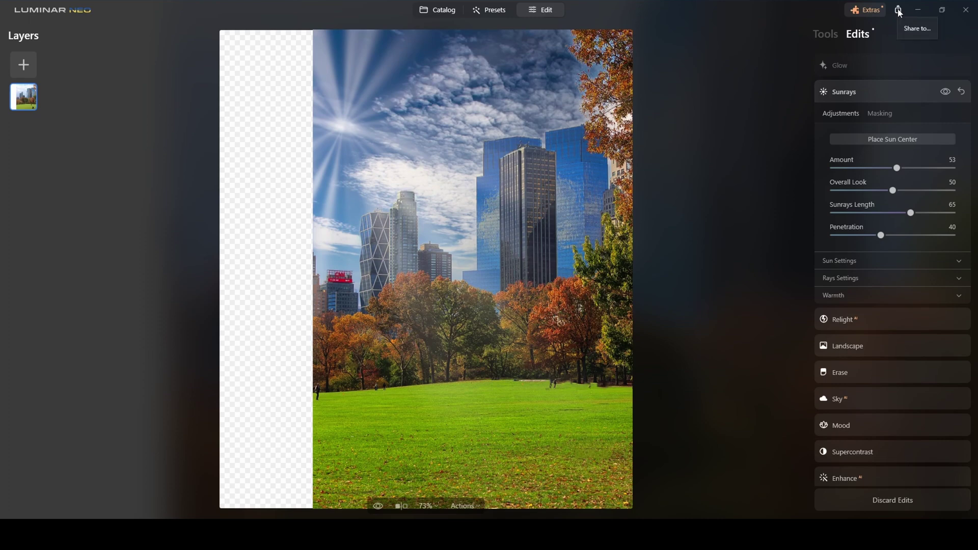
left_click(946, 92)
left_click(945, 92)
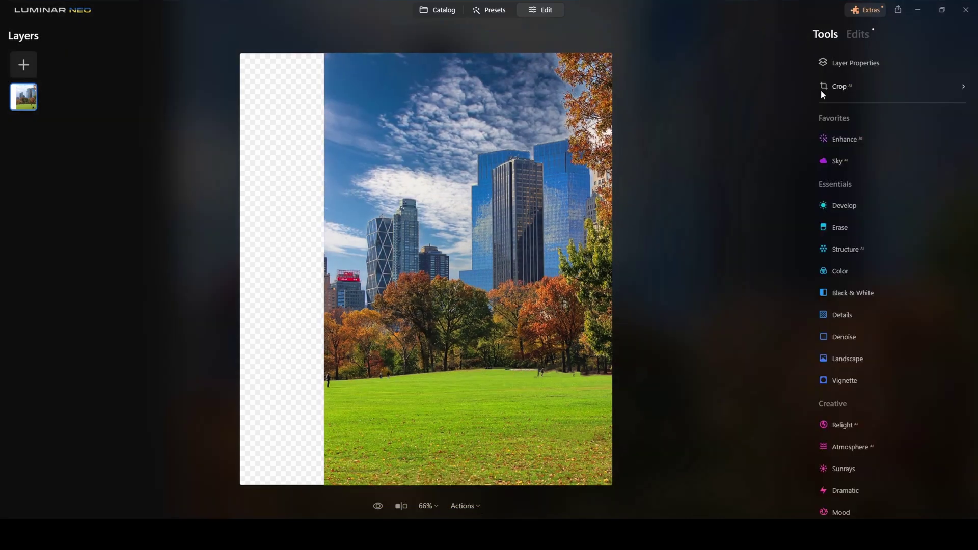
Set the export format to Photoshop, then cancel without exporting.
left_click(898, 10)
left_click(875, 75)
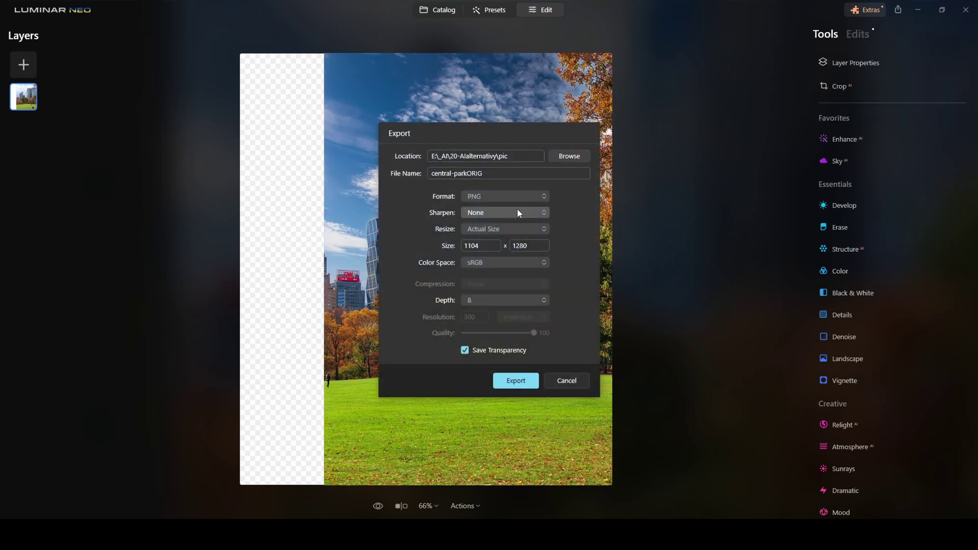
left_click(526, 196)
left_click(510, 279)
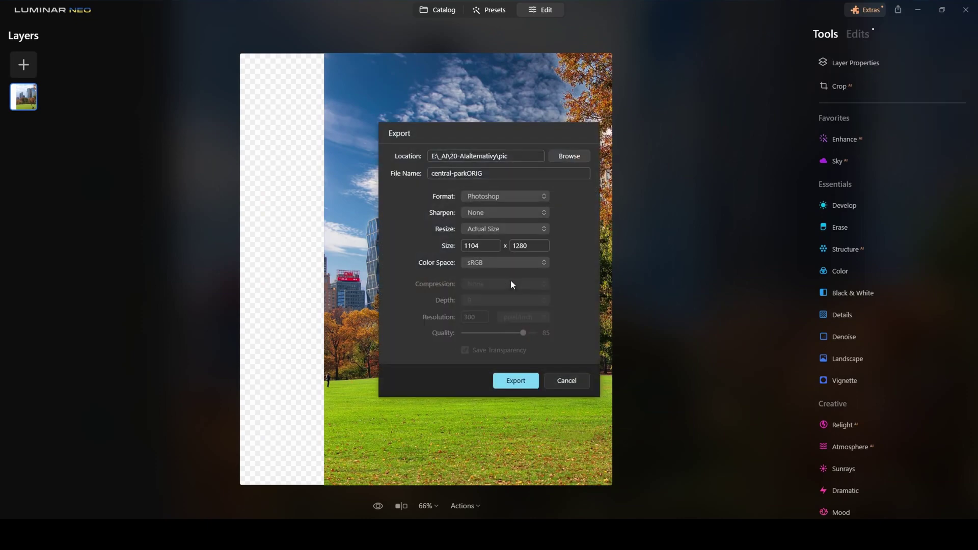
key("Escape")
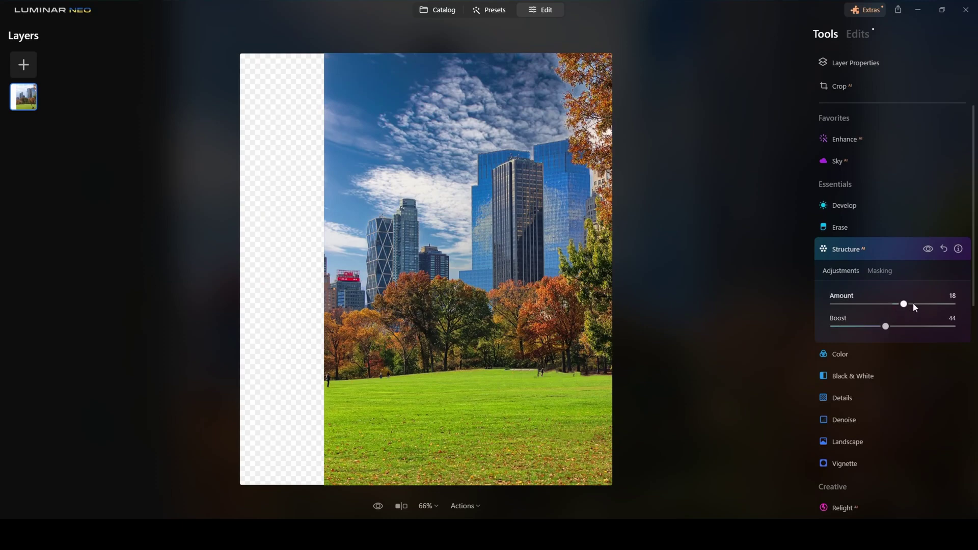
Reset Structure and set Saturation 6, Vibrance 11, Remove Color Cast 3.
scroll(912, 347, "down", 5)
left_click(944, 127)
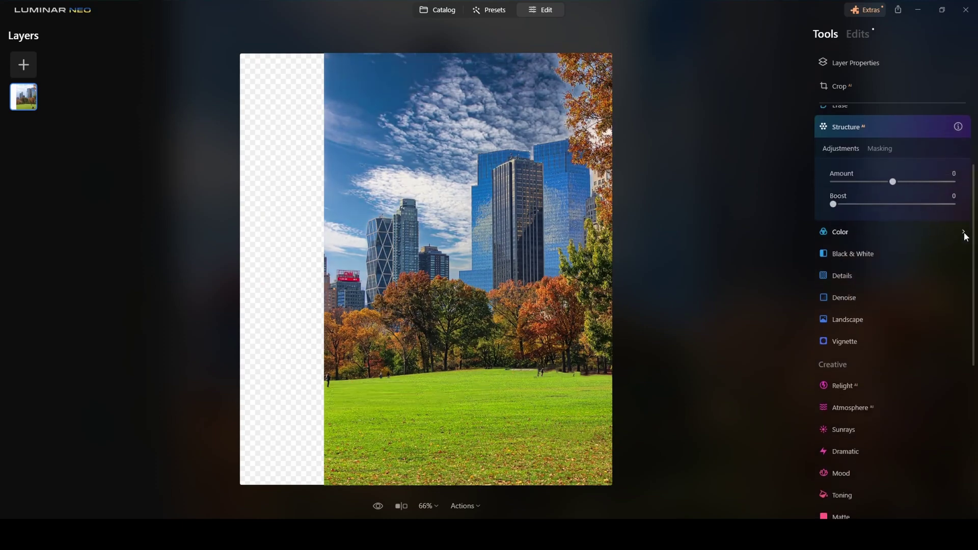
left_click(965, 234)
left_click_drag(892, 203, 900, 225)
left_click_drag(838, 248, 843, 248)
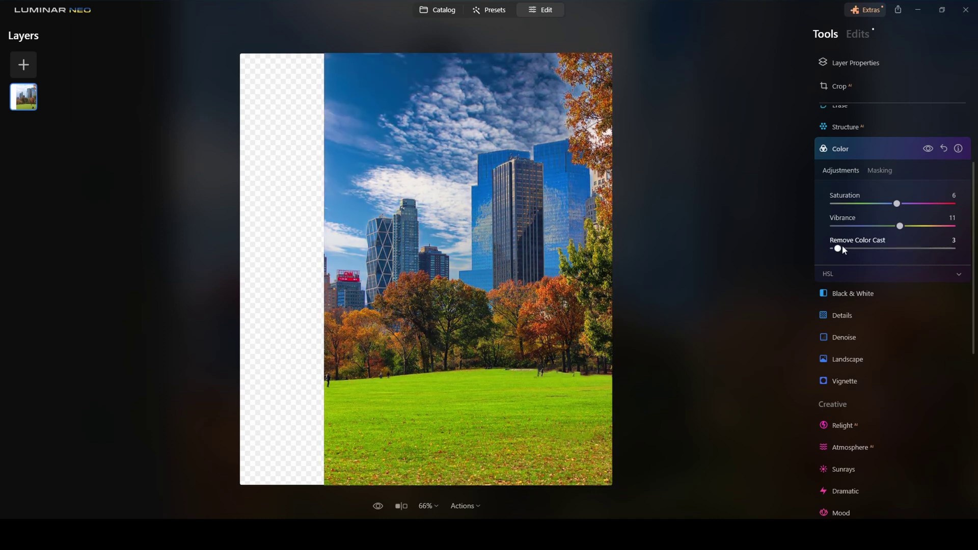
Try a Black & White conversion, then restore the photo's colour.
left_click(960, 294)
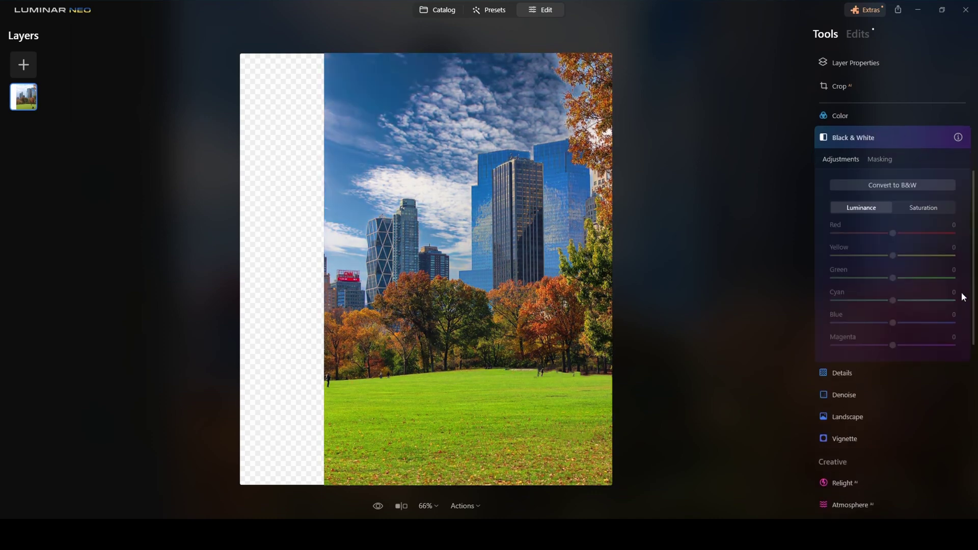
left_click(916, 187)
left_click(947, 139)
Try Details large and medium sharpening and reset it, then darken edges with Vignette.
scroll(916, 323, "down", 5)
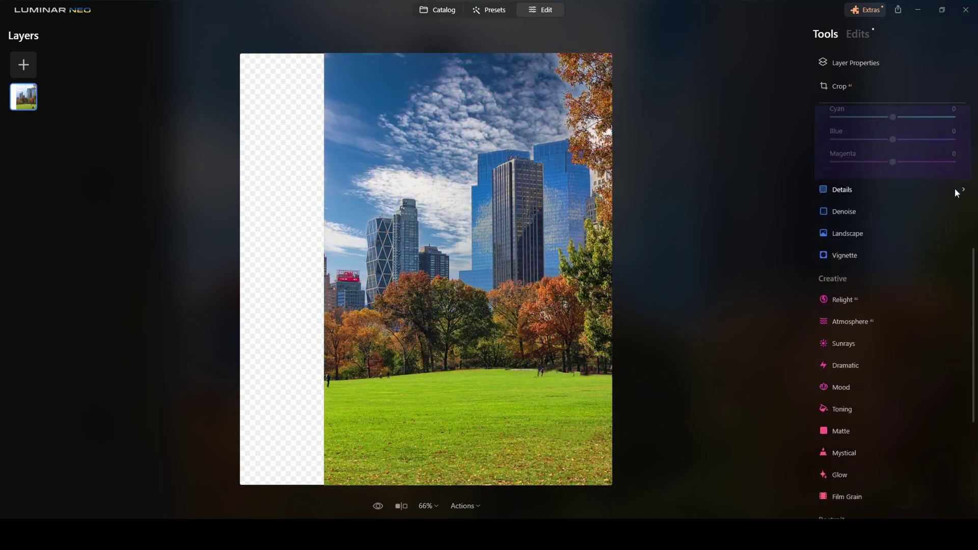
left_click(954, 190)
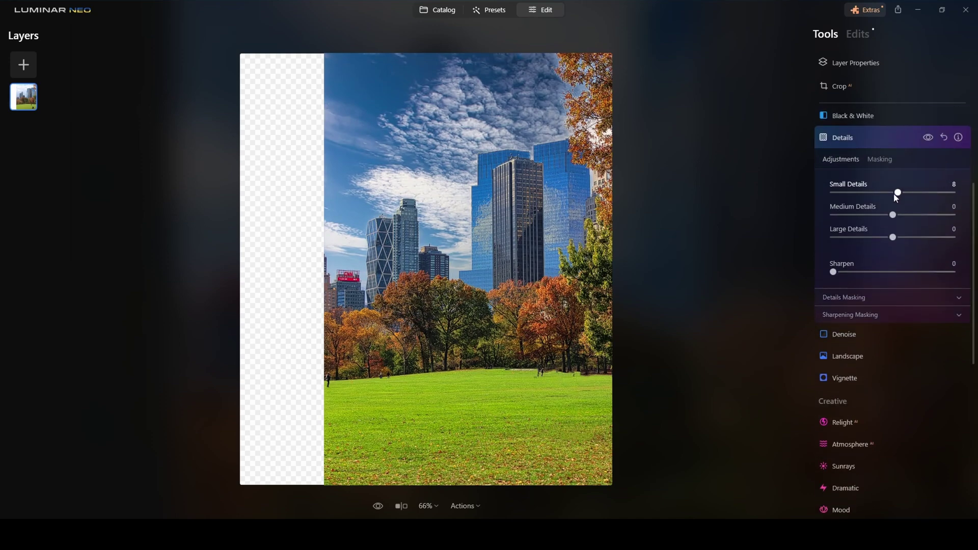
left_click_drag(893, 237, 941, 238)
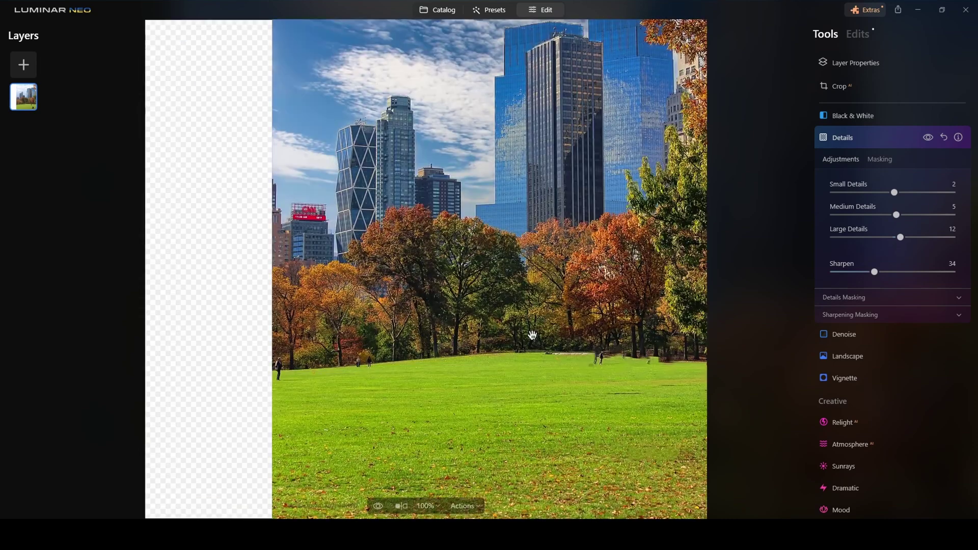
left_click(531, 334)
left_click_drag(935, 213, 892, 214)
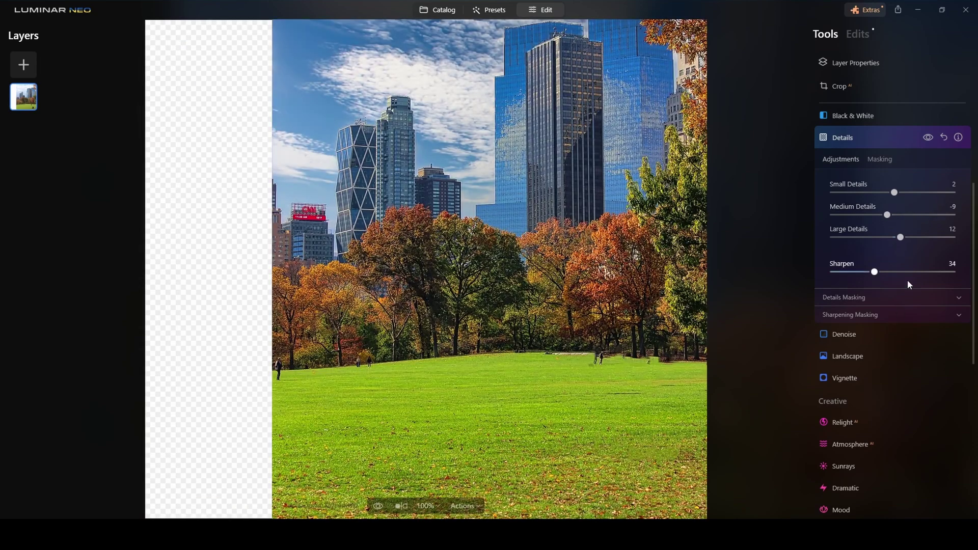
left_click(943, 138)
left_click(957, 377)
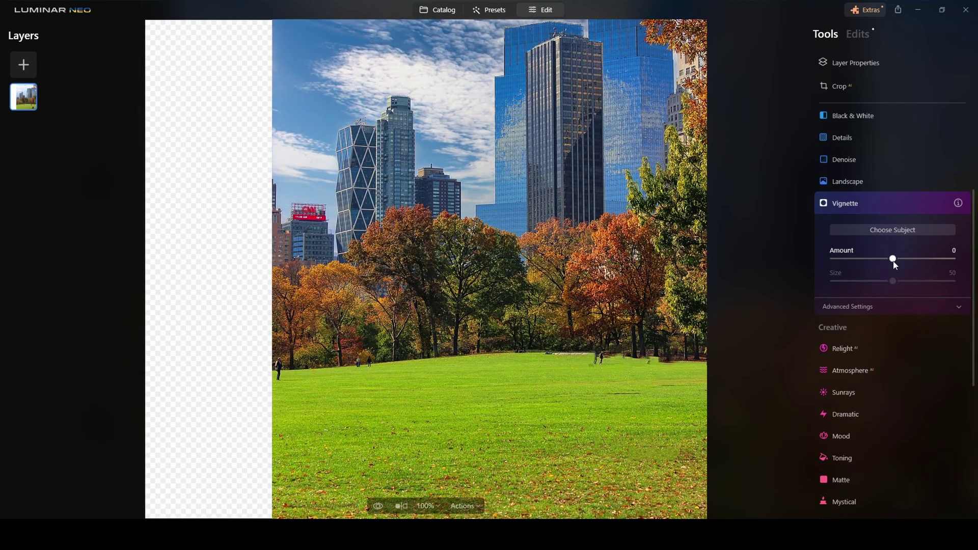
mouse_move(892, 259)
left_mouse_down()
mouse_move(946, 258)
mouse_move(881, 266)
left_mouse_up()
Brighten the foreground with Relight and add a light Mist atmosphere.
left_click(968, 351)
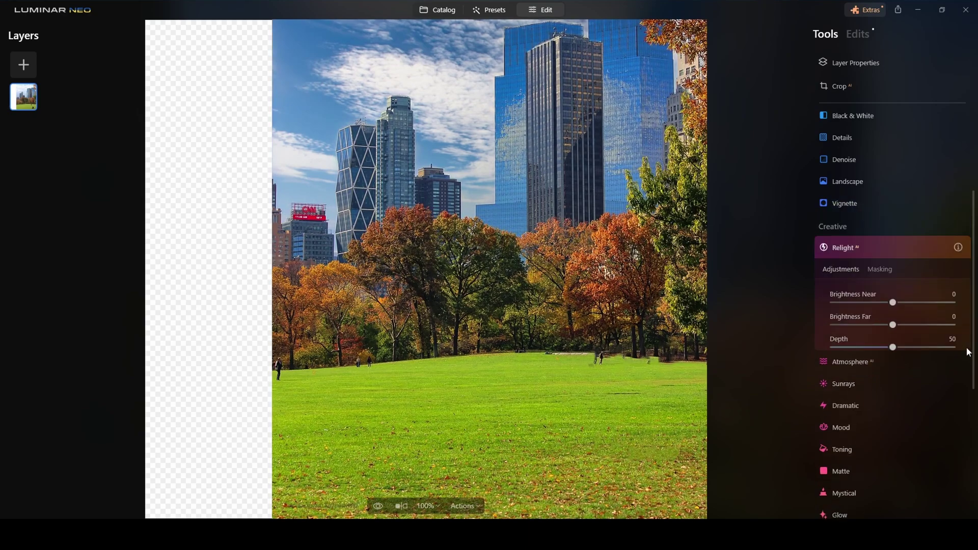
mouse_move(898, 301)
left_mouse_down()
mouse_move(958, 307)
mouse_move(867, 303)
mouse_move(896, 304)
mouse_move(944, 326)
mouse_move(902, 330)
mouse_move(882, 347)
mouse_move(893, 347)
left_mouse_up()
left_click(952, 392)
left_click(873, 185)
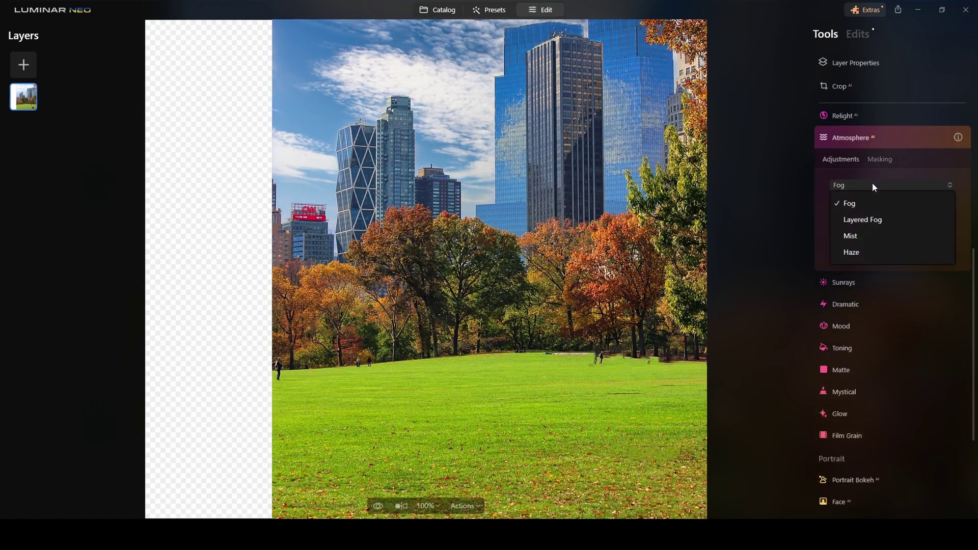
left_click(866, 236)
mouse_move(833, 209)
left_mouse_down()
mouse_move(924, 209)
mouse_move(861, 209)
mouse_move(906, 209)
left_mouse_up()
mouse_move(857, 232)
left_mouse_down()
mouse_move(878, 232)
mouse_move(867, 232)
left_mouse_up()
left_click_drag(906, 210, 865, 209)
left_click_drag(952, 254, 939, 254)
Add Dramatic 6, apply the Santa Barbara mood LUT, and lower Toning to about 43.
left_click(959, 304)
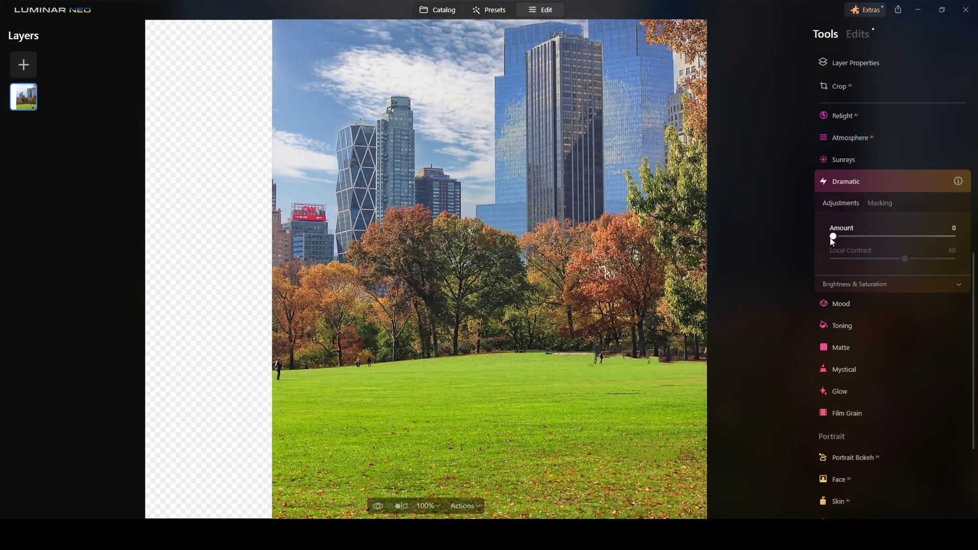
mouse_move(832, 236)
left_mouse_down()
mouse_move(913, 236)
mouse_move(840, 236)
left_mouse_up()
left_click(962, 304)
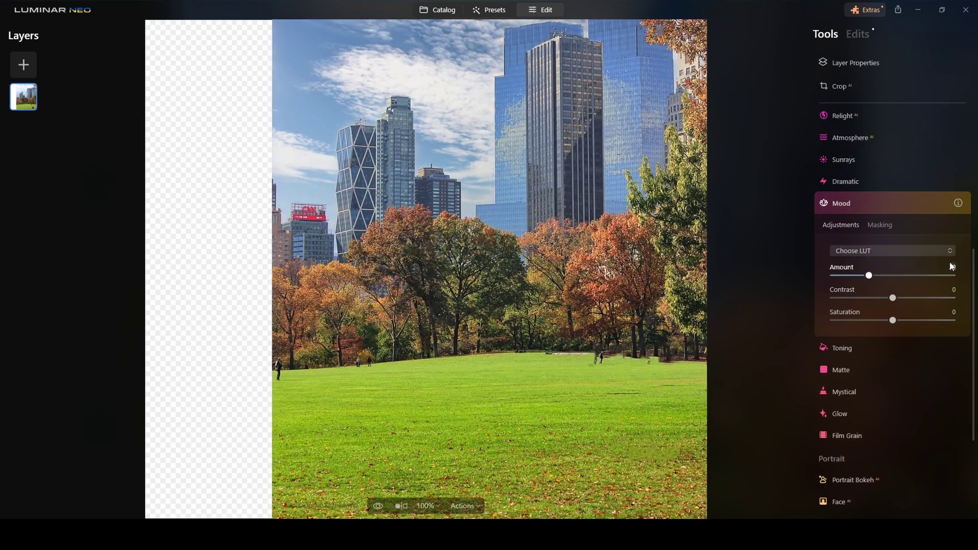
left_click(948, 251)
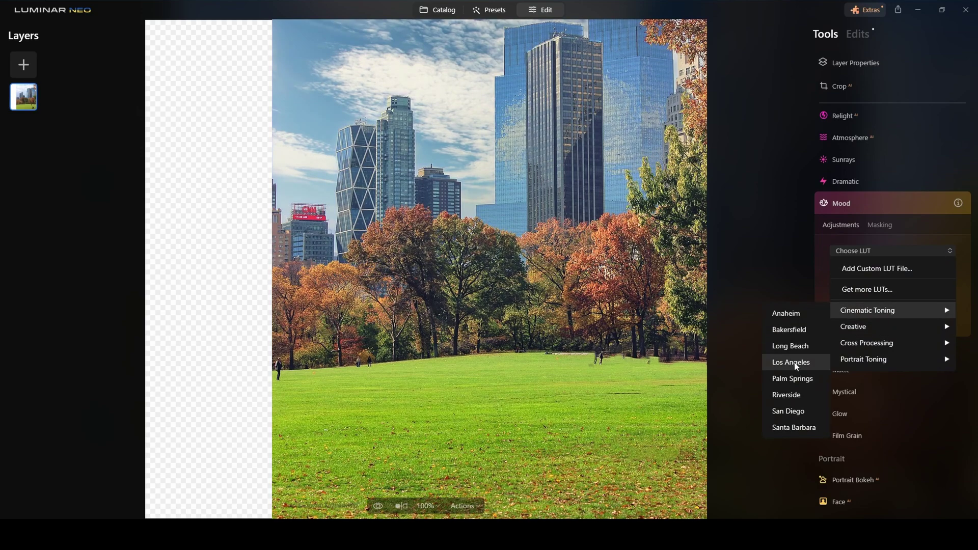
mouse_move(867, 311)
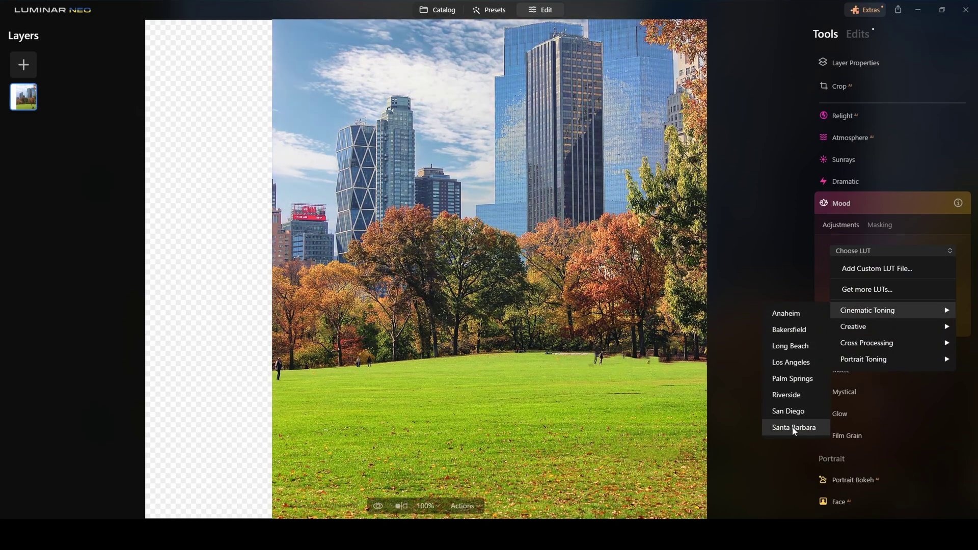
left_click(794, 427)
left_click(963, 348)
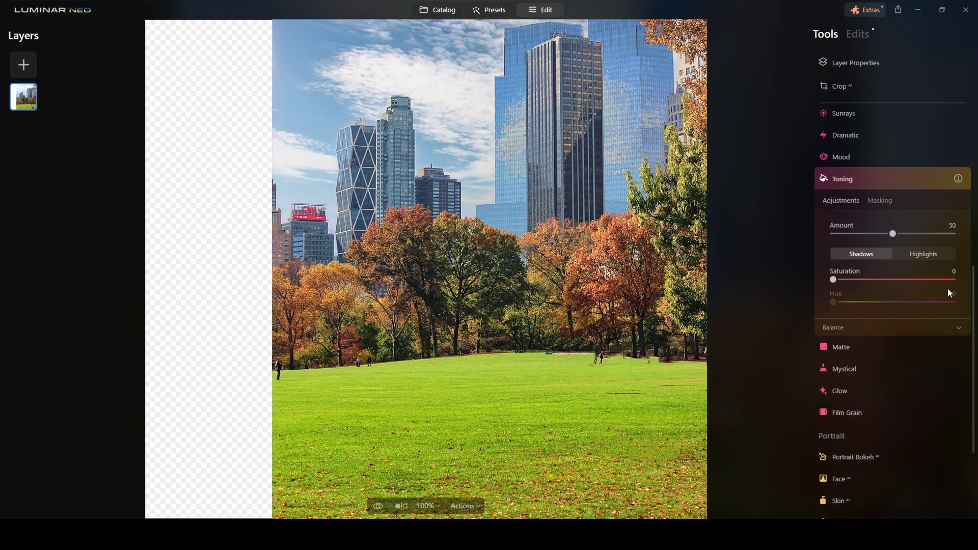
left_click_drag(900, 235, 848, 235)
left_click(885, 235)
Try Mystical and heavy Film Grain, then reset the film grain.
left_click(963, 369)
mouse_move(857, 278)
left_mouse_down()
mouse_move(952, 278)
mouse_move(832, 278)
left_mouse_up()
left_click(963, 389)
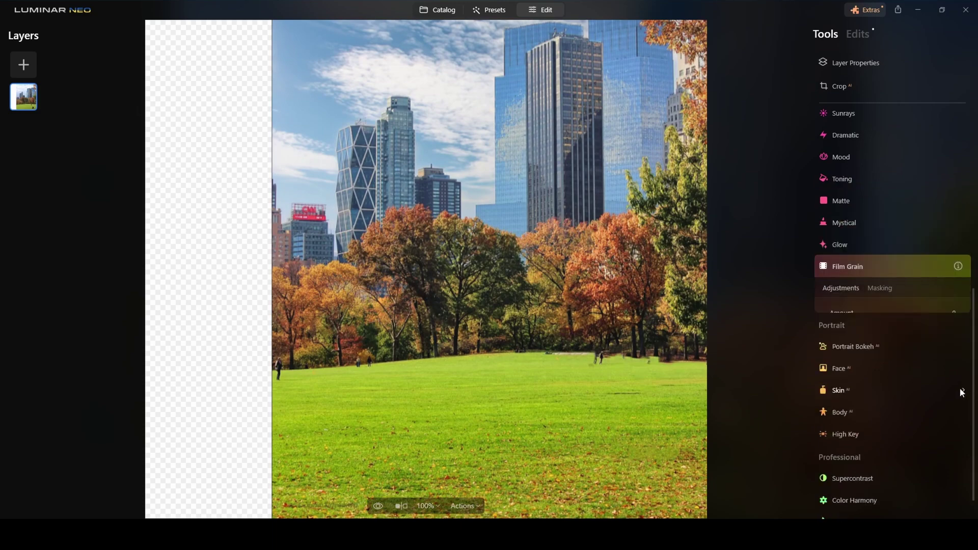
left_click_drag(835, 321, 945, 321)
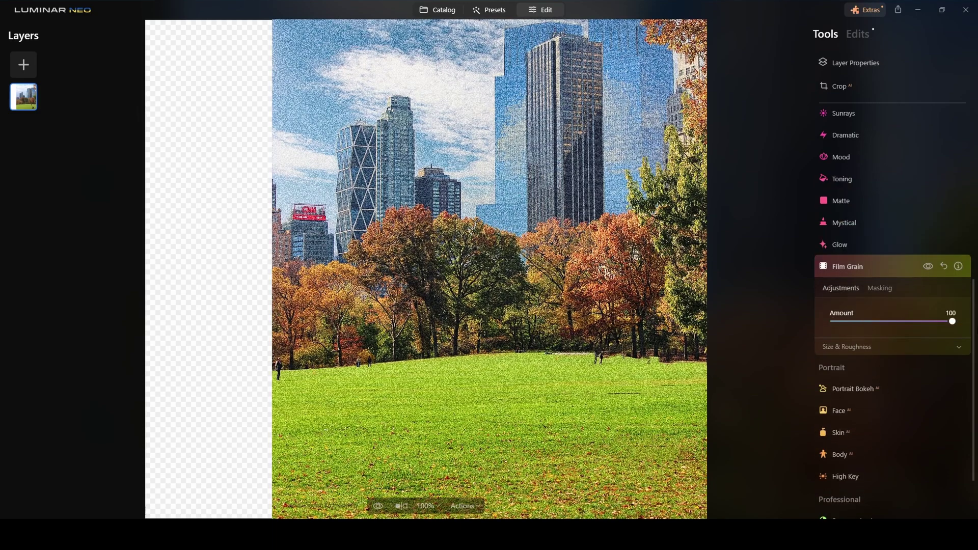
left_click(944, 266)
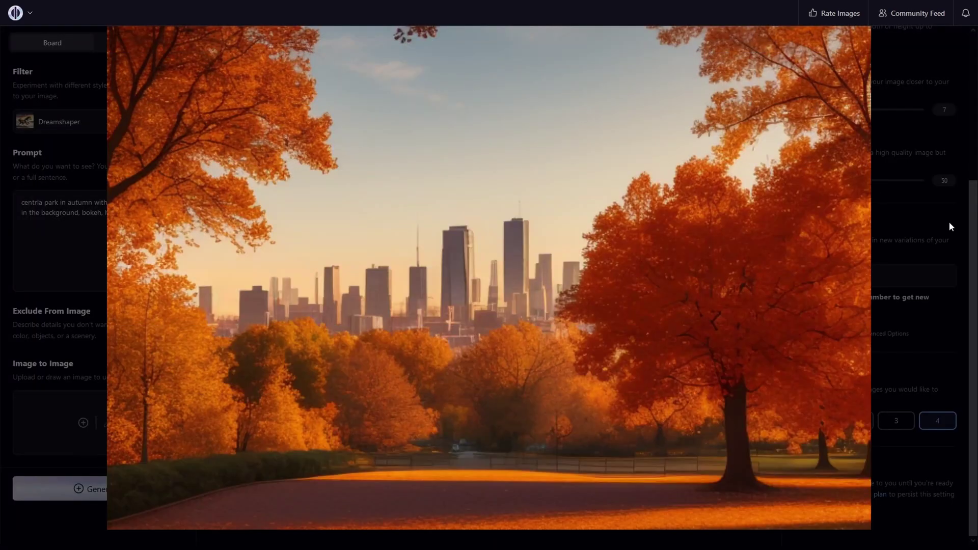
Preview the bottom-right park image, then generate a new batch with the Deliberate filter.
left_click(924, 243)
mouse_move(626, 388)
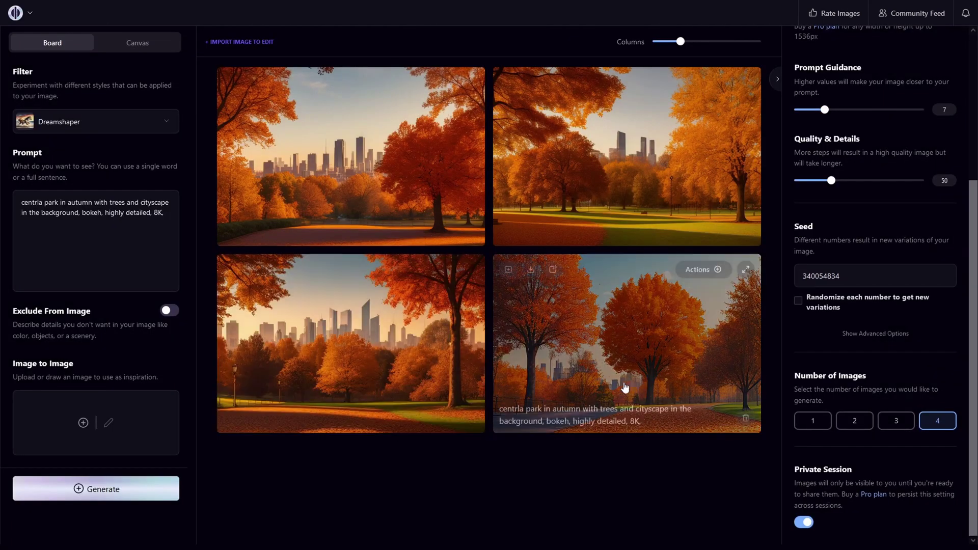
left_click(745, 269)
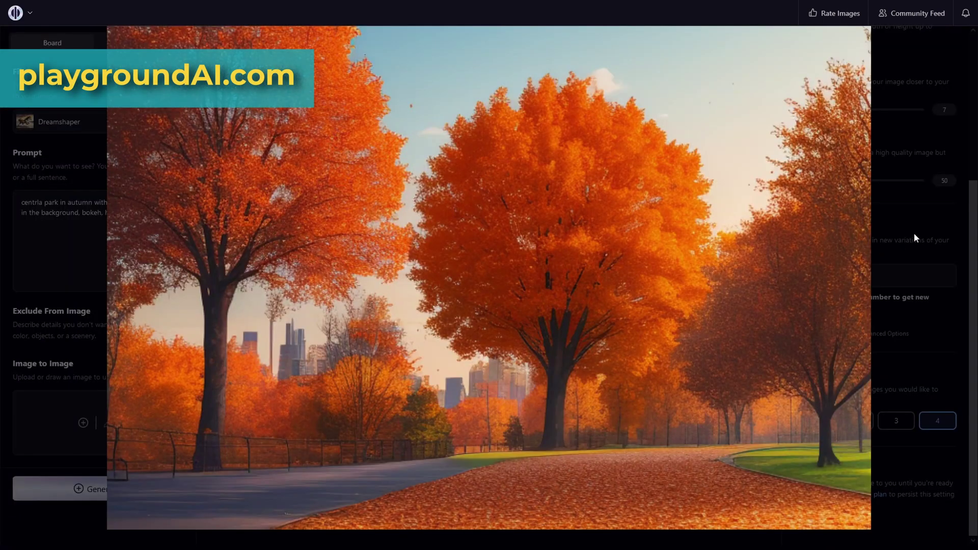
left_click(914, 234)
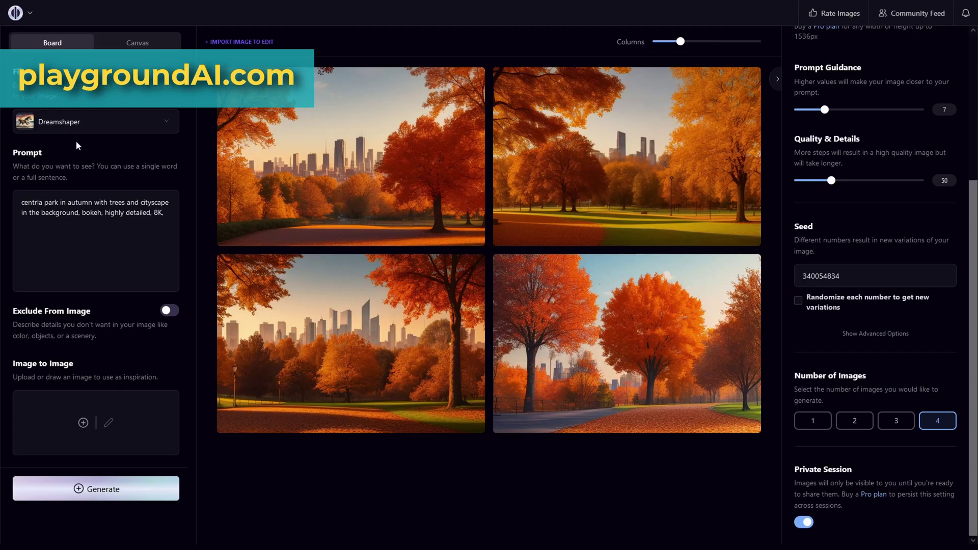
left_click(162, 127)
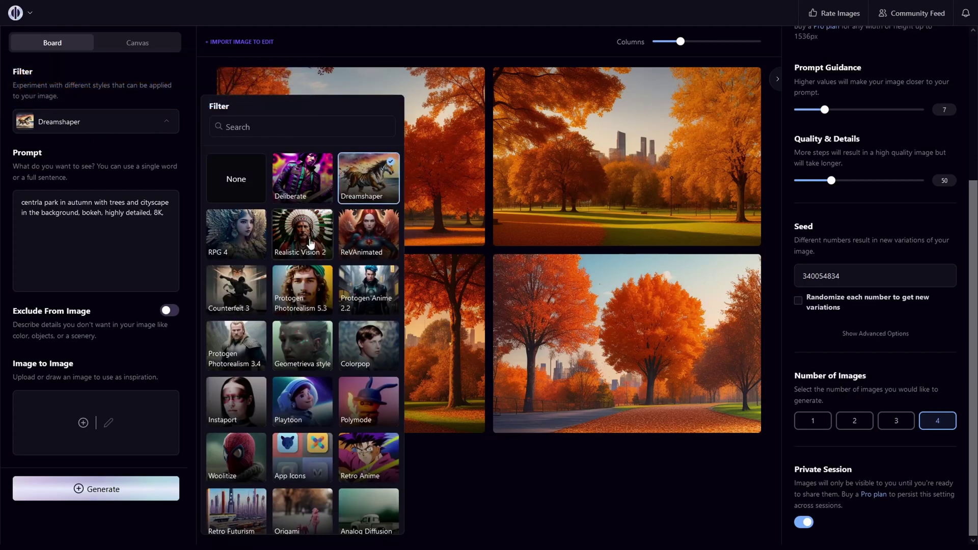
left_click(305, 206)
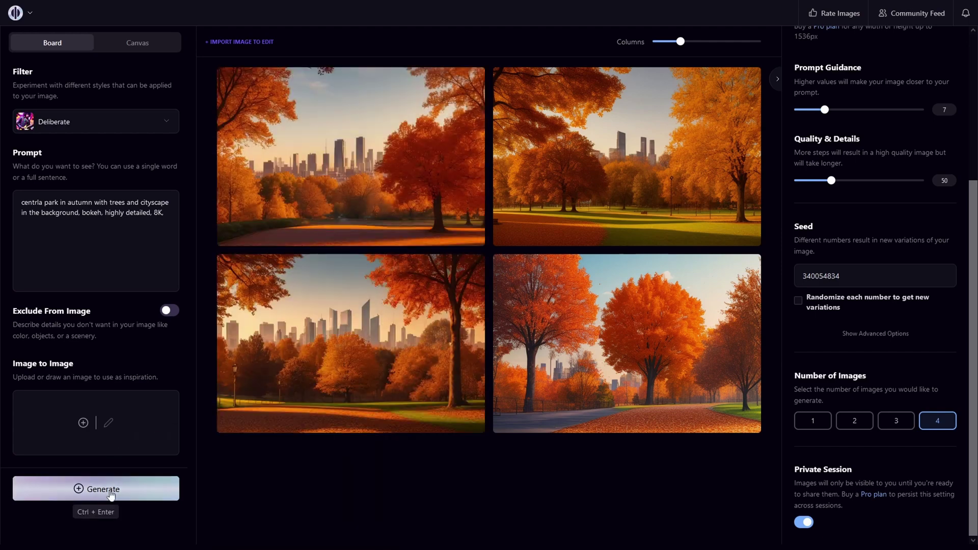
left_click(111, 493)
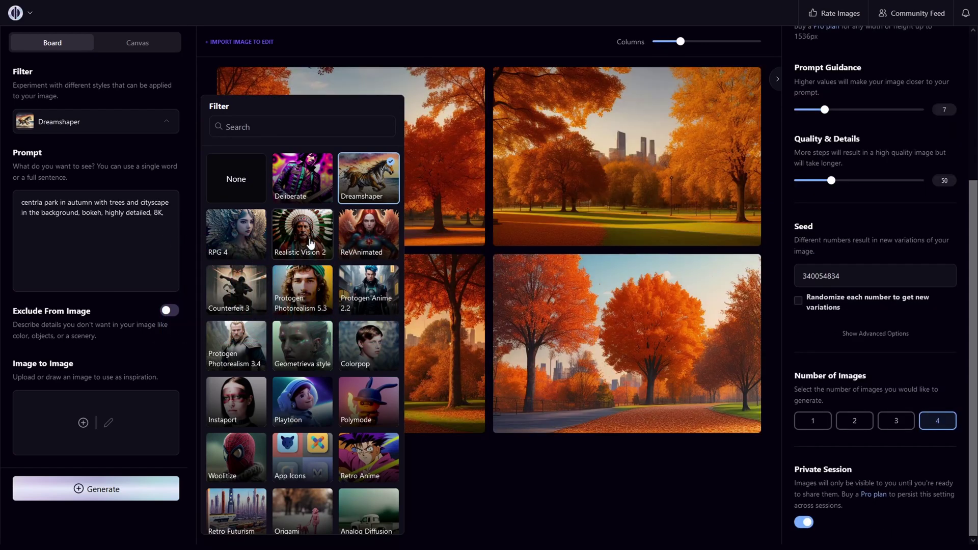
Generate an autumn park batch with the Deliberate filter and preview two of the images.
left_click(302, 179)
left_click(109, 490)
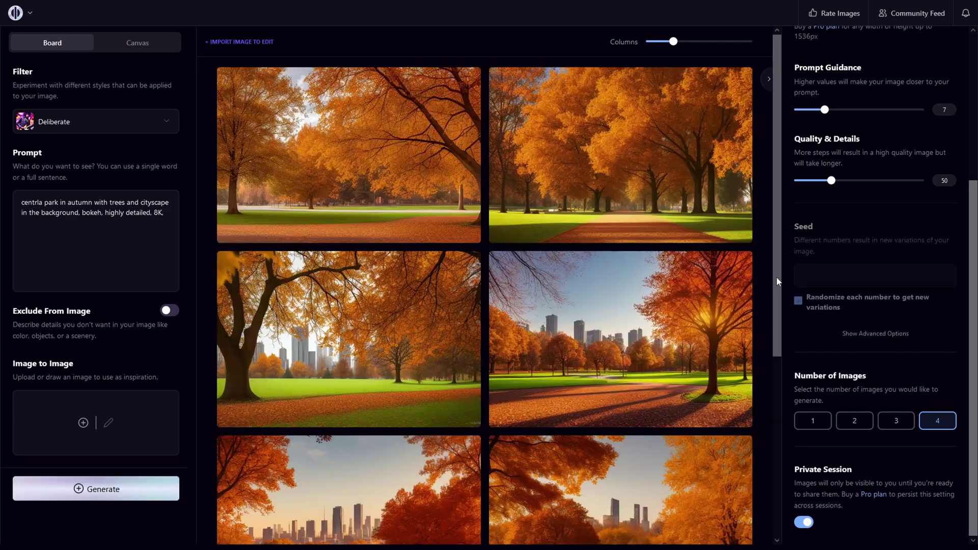
mouse_move(349, 155)
left_click(463, 83)
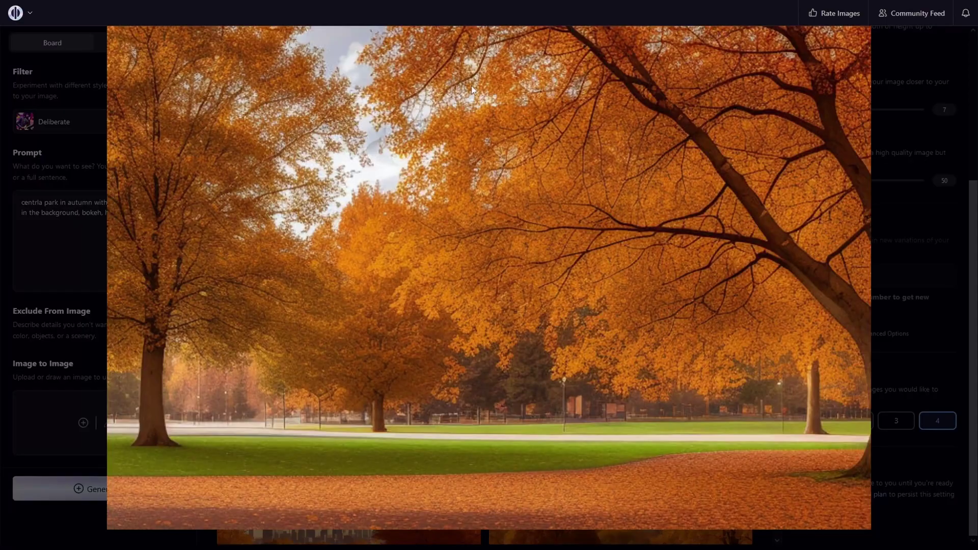
left_click(907, 258)
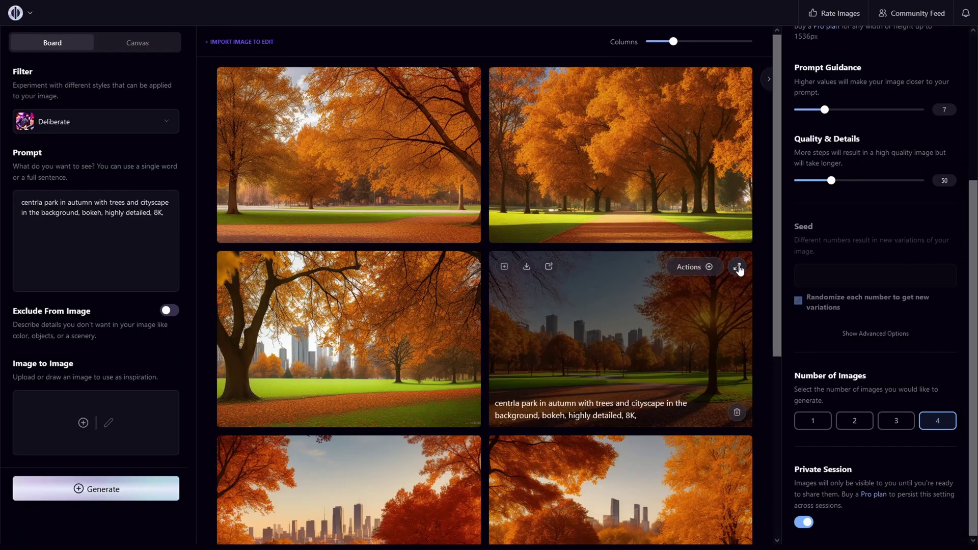
left_click(737, 271)
left_click(918, 235)
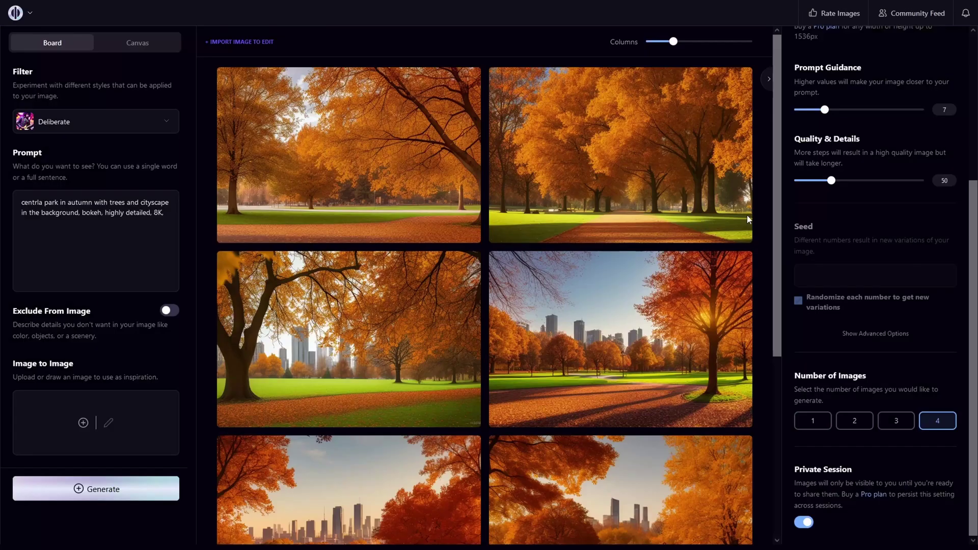
Regenerate the autumn park prompt with Realistic Vision 2 and preview the first result.
left_click(145, 127)
left_click(299, 247)
left_click(102, 489)
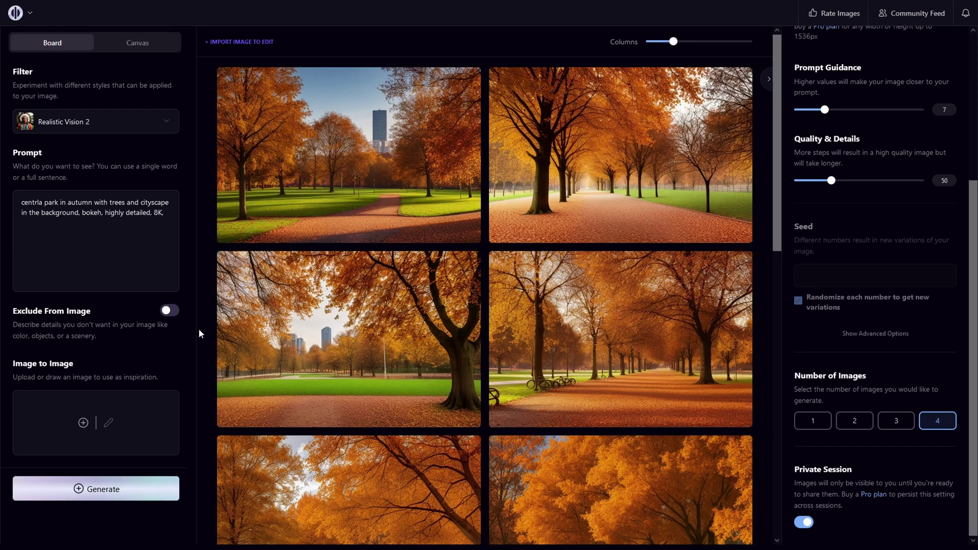
left_click(466, 86)
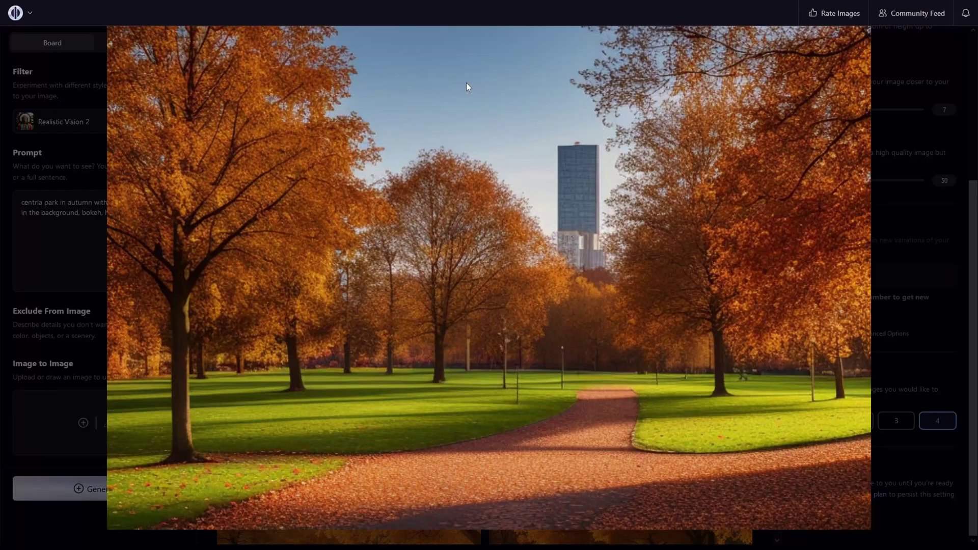
left_click(900, 130)
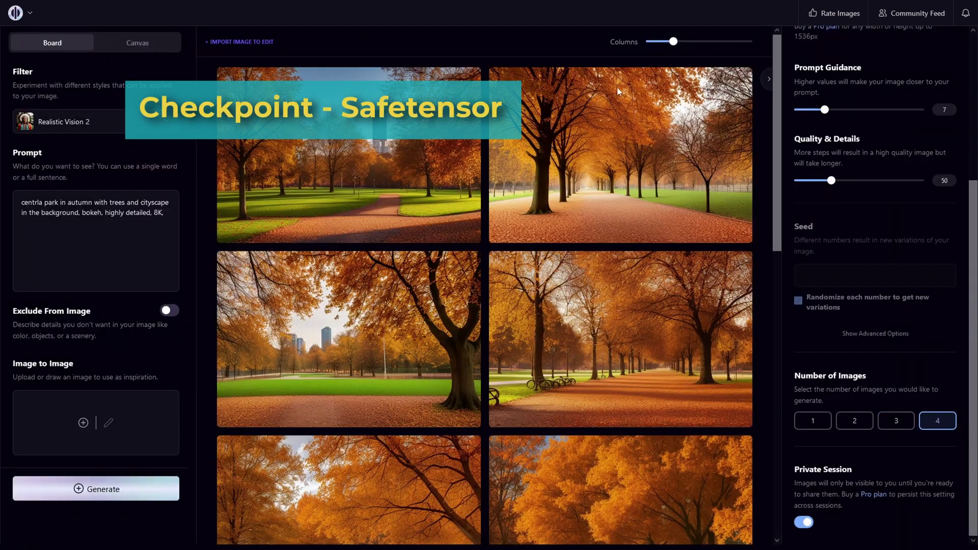
Generate four autumn park images with the Protogen Photorealism 5.3 filter.
left_click(169, 125)
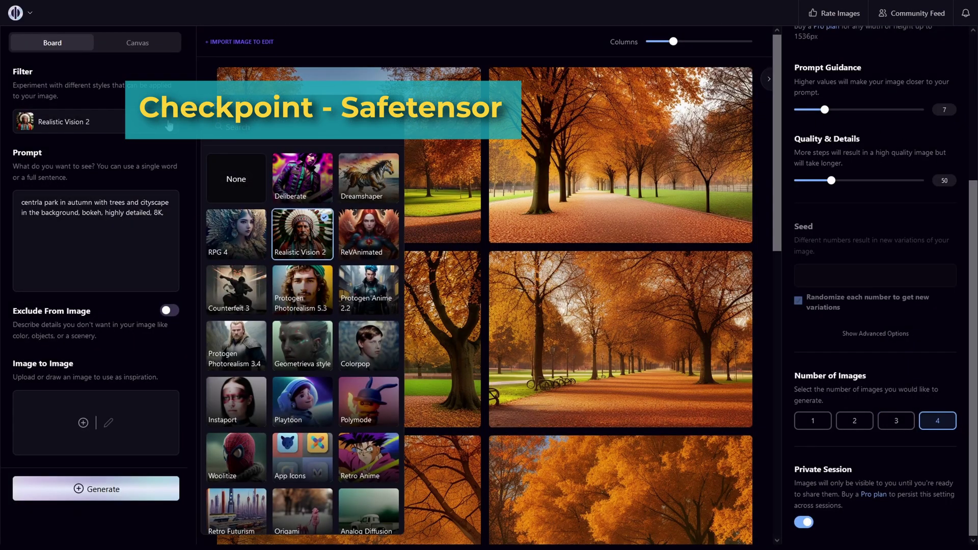
left_click(280, 281)
left_click(123, 487)
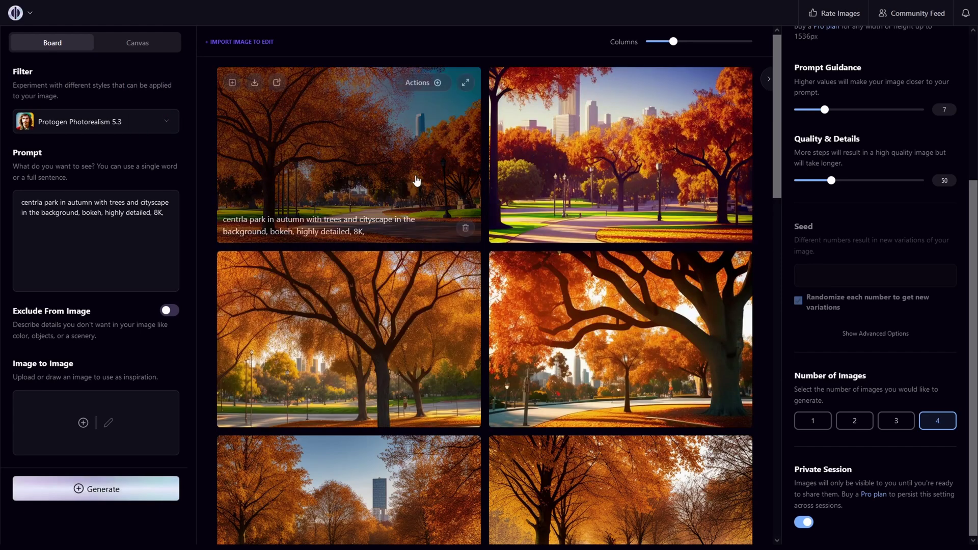
Enlarge and close the first, city-skyline, and middle-left Protogen autumn park images.
left_click(466, 85)
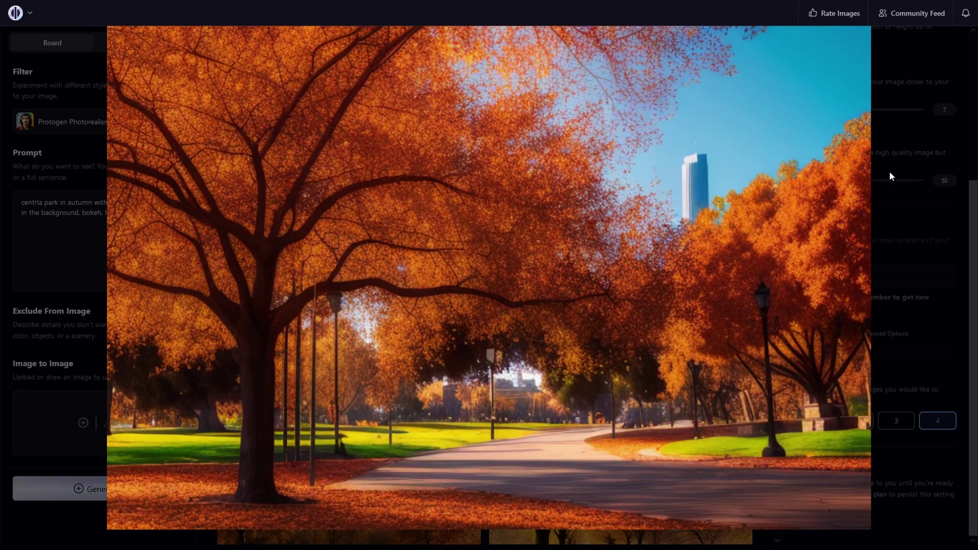
left_click(889, 176)
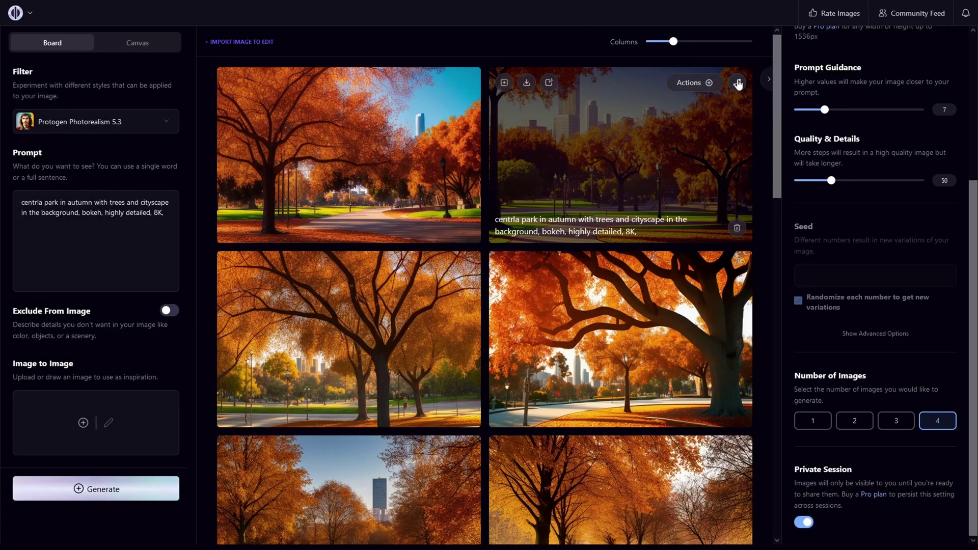
left_click(739, 85)
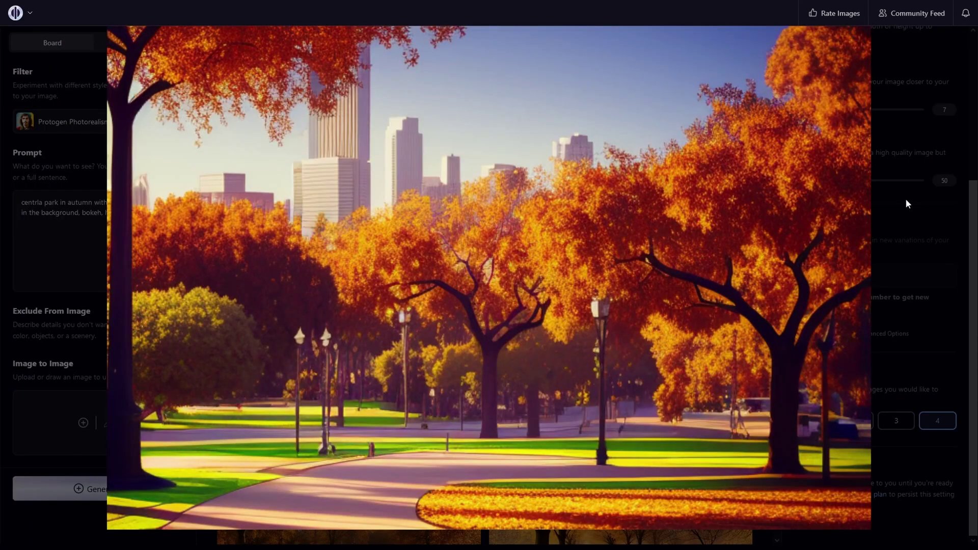
left_click(907, 200)
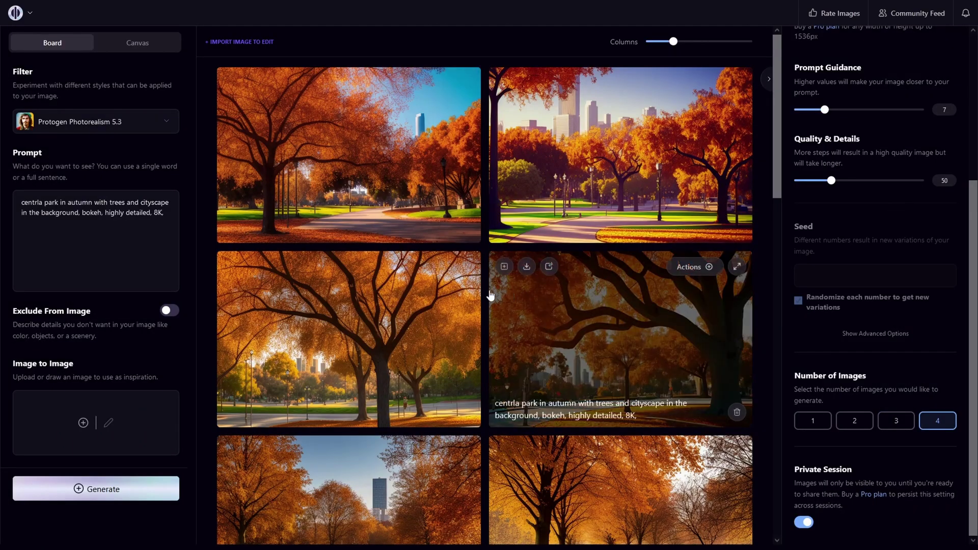
left_click(464, 267)
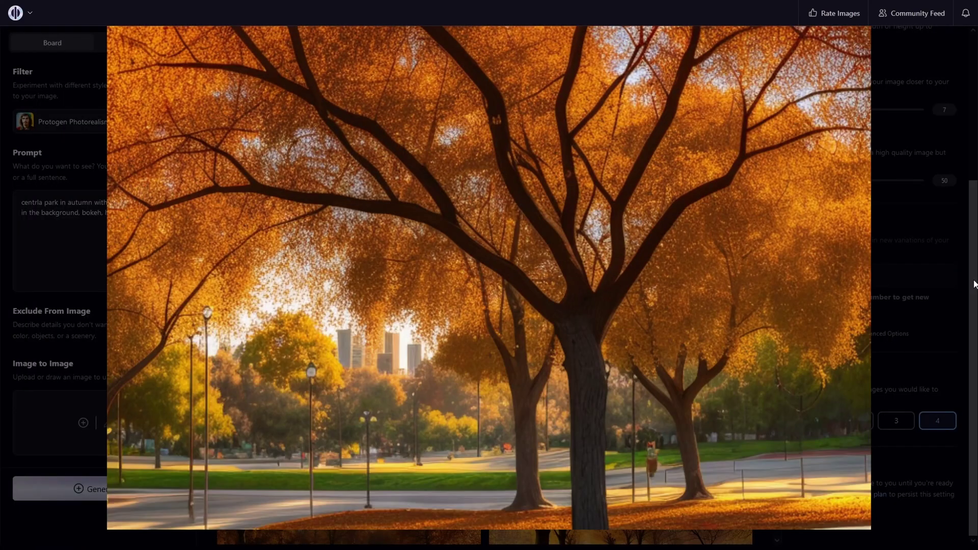
left_click(930, 267)
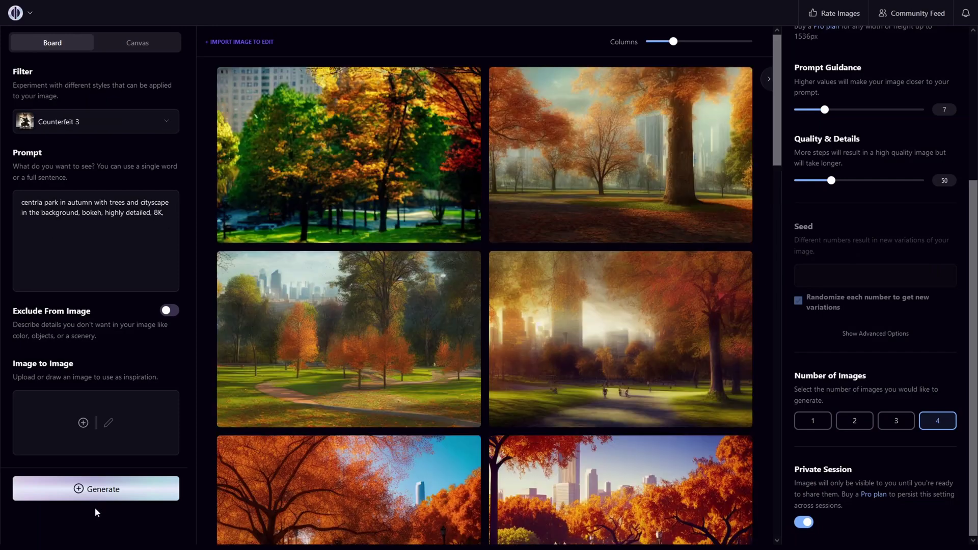
Generate a Counterfeit 3 batch and correct 'centrla' to 'central' in the prompt.
left_click(94, 489)
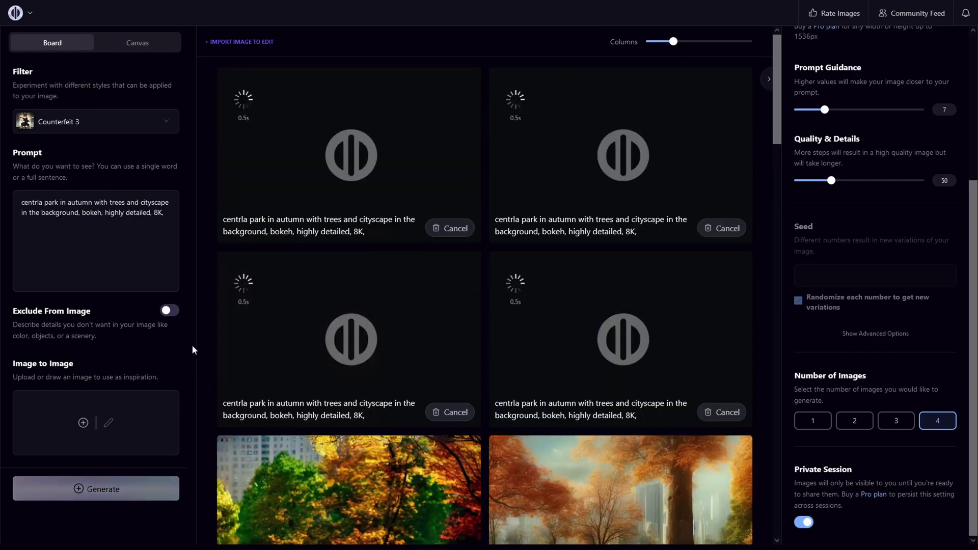
left_click(43, 202)
key("BackSpace")
key("BackSpace")
type("al")
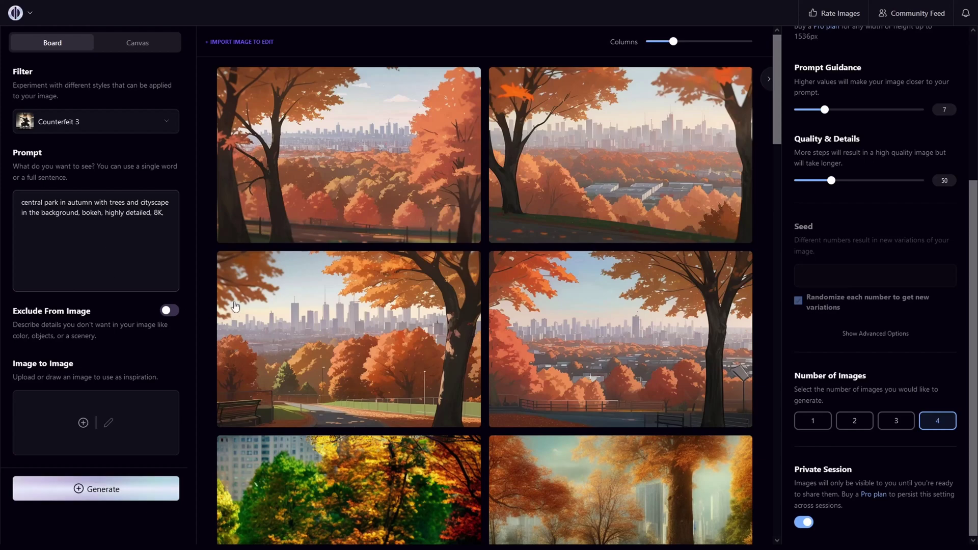
Preview the anime-style autumn cityscape results enlarged one by one.
left_click(464, 85)
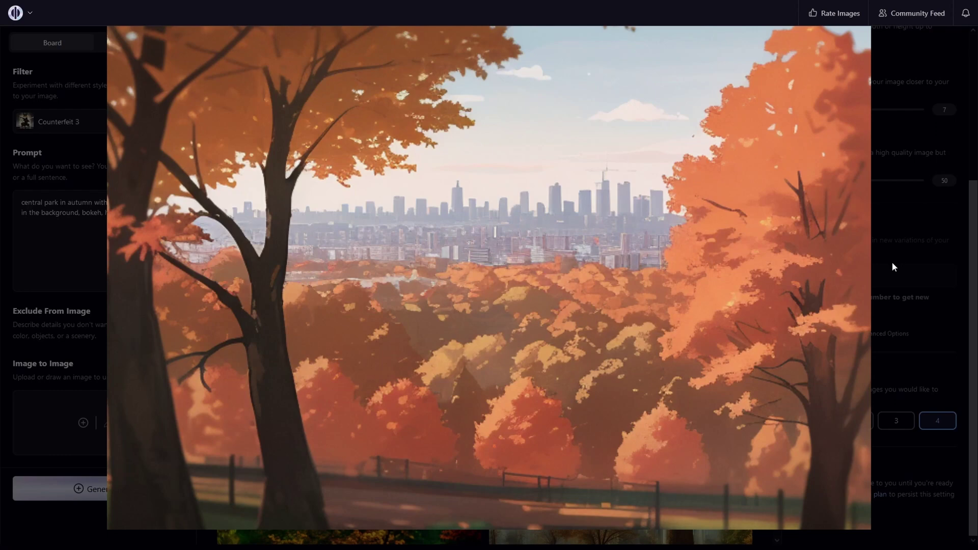
left_click(892, 262)
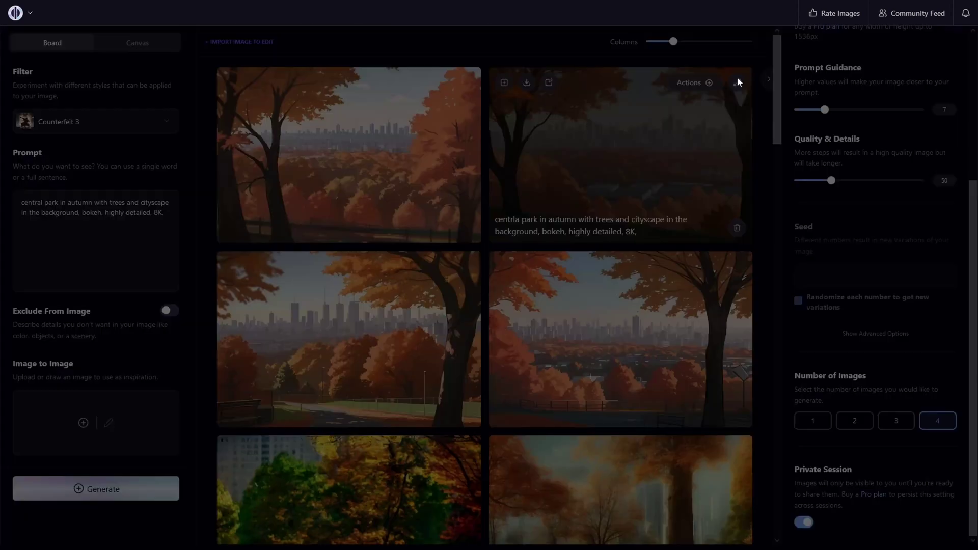
left_click(737, 82)
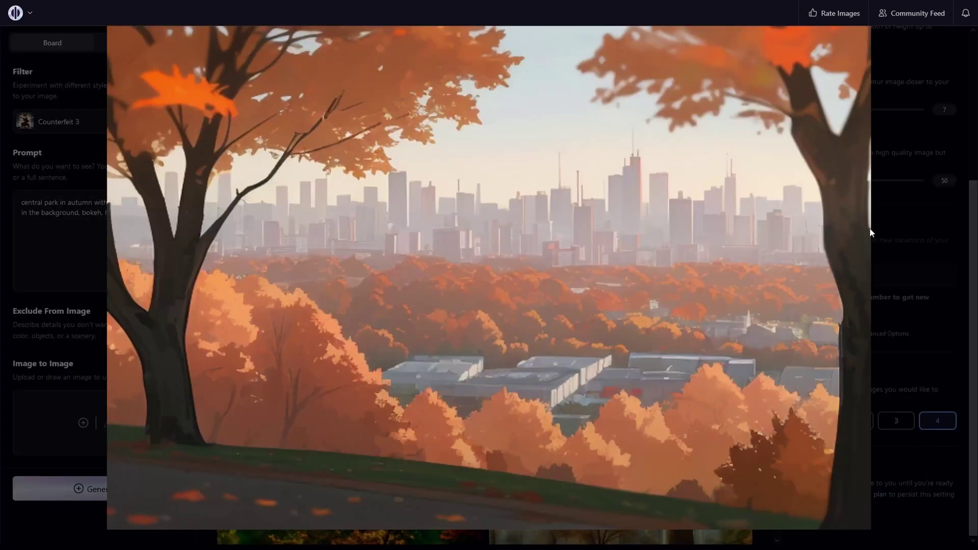
left_click(894, 237)
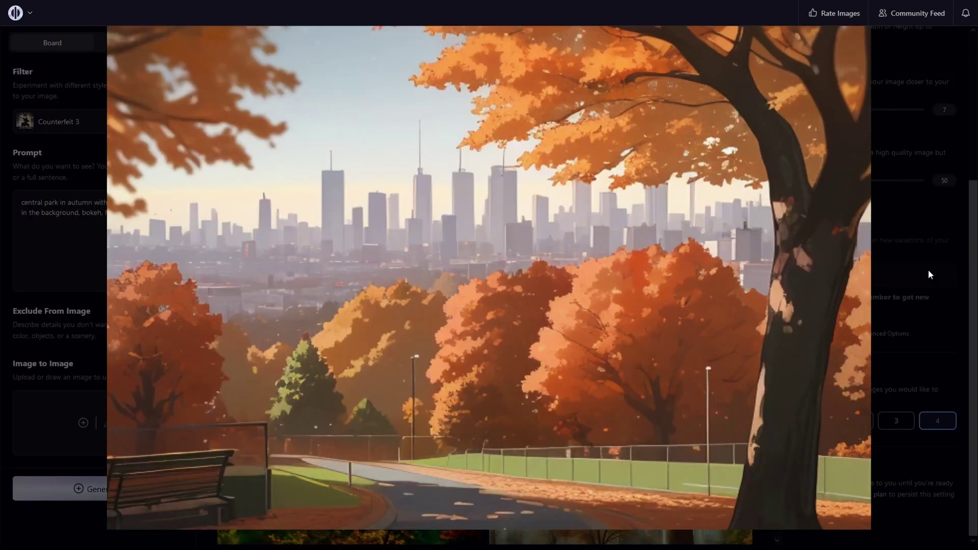
left_click(928, 270)
left_click(737, 269)
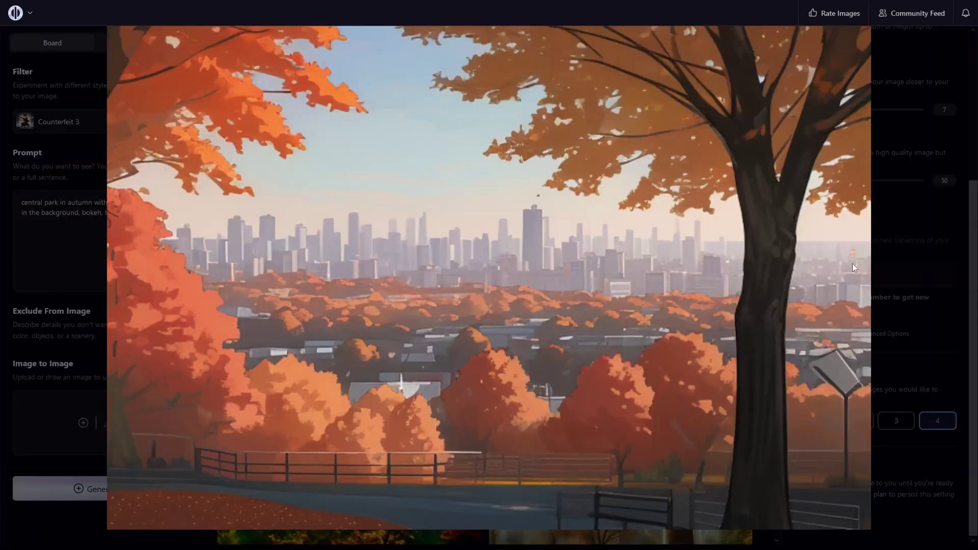
left_click(893, 261)
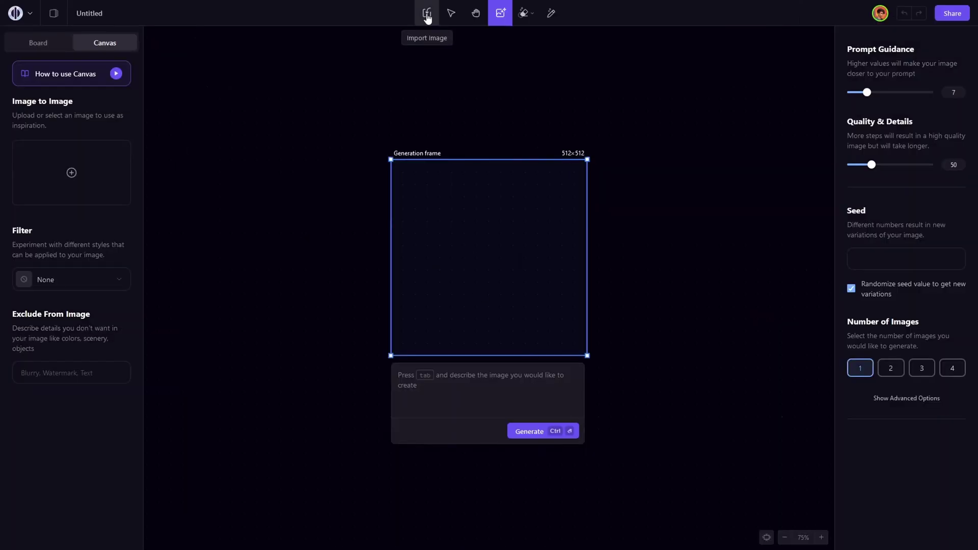
Import the city park photo, frame its left edge, and outpaint it with an autumn prompt.
left_click(427, 18)
left_click(462, 47)
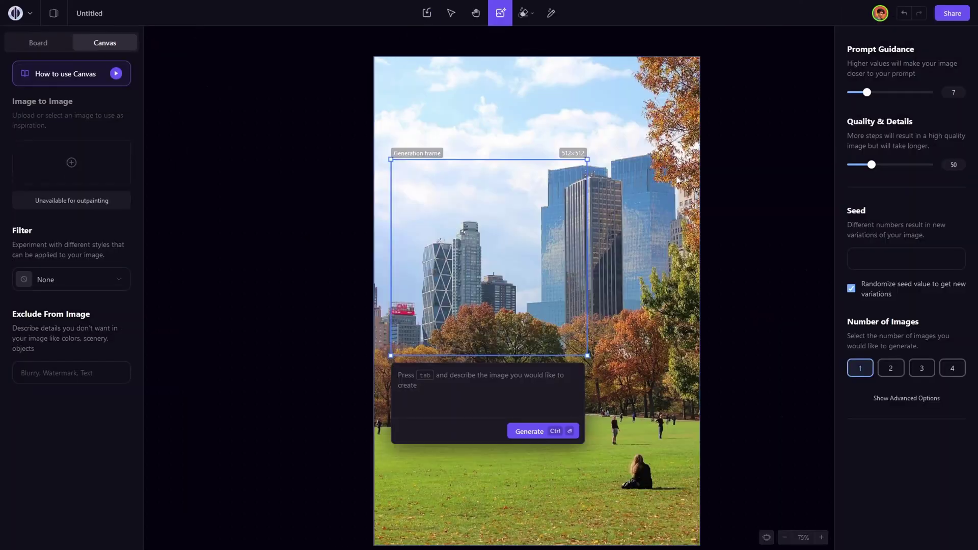
left_click_drag(578, 216, 409, 295)
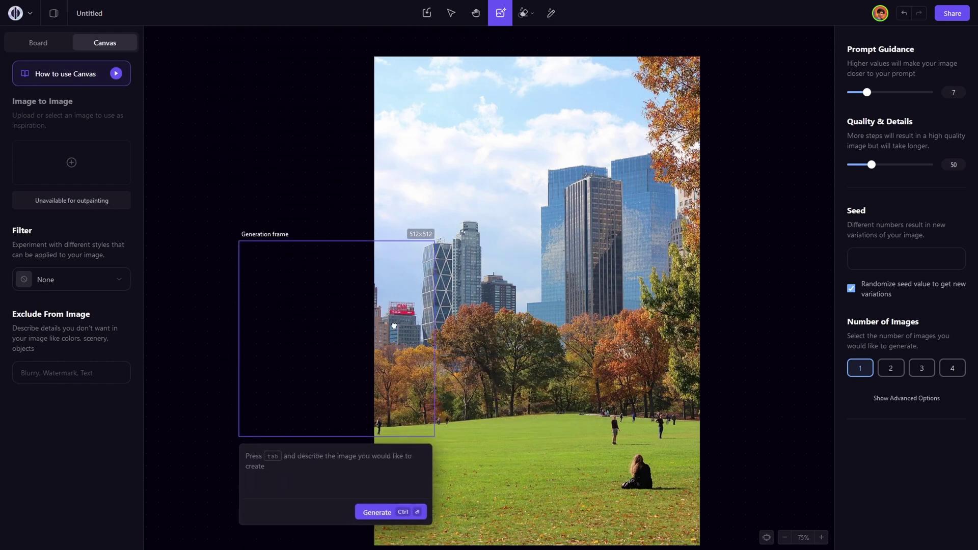
left_click(261, 466)
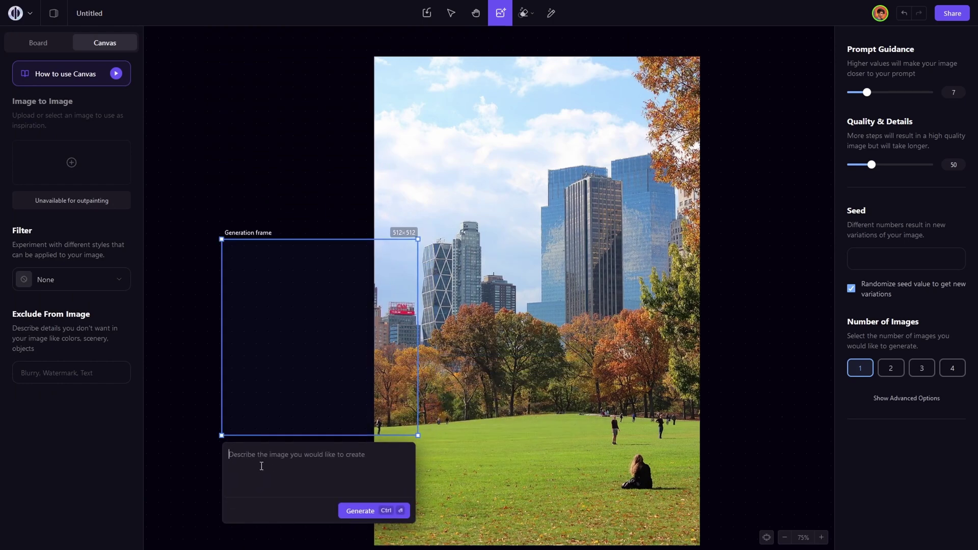
type("Autumn trees and cityscape")
left_click(356, 512)
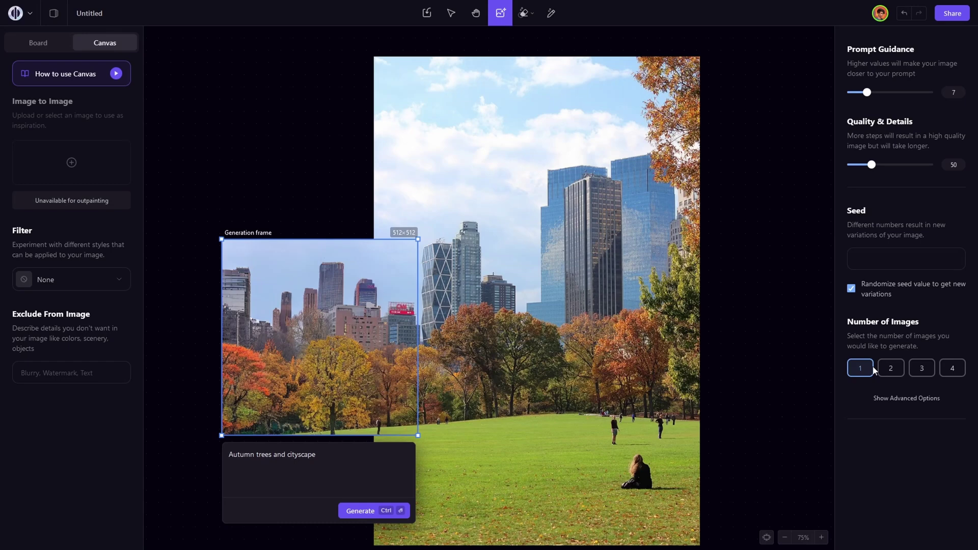
Set Number of Images to 4 and outpaint the left side again with a grass prompt.
left_click(953, 368)
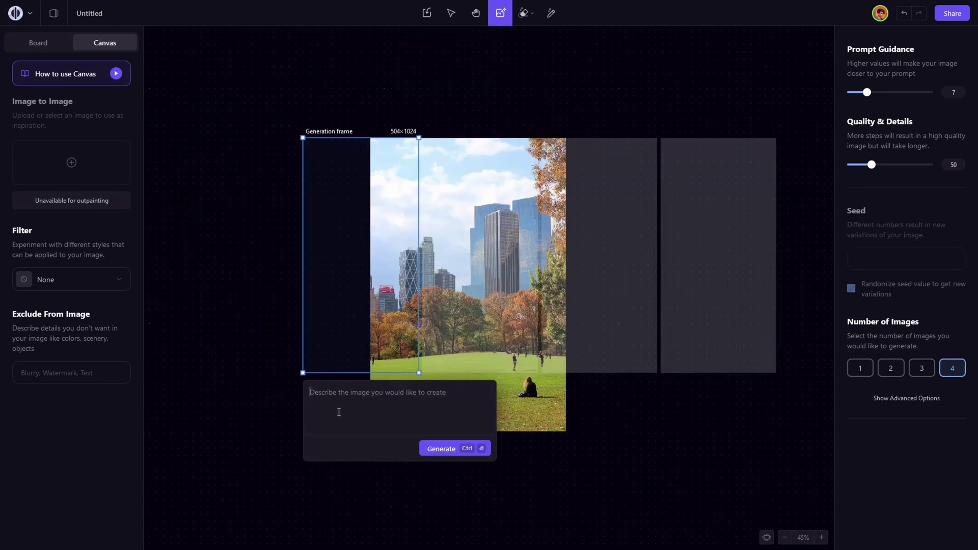
type("grass, autumn trees and cityscape")
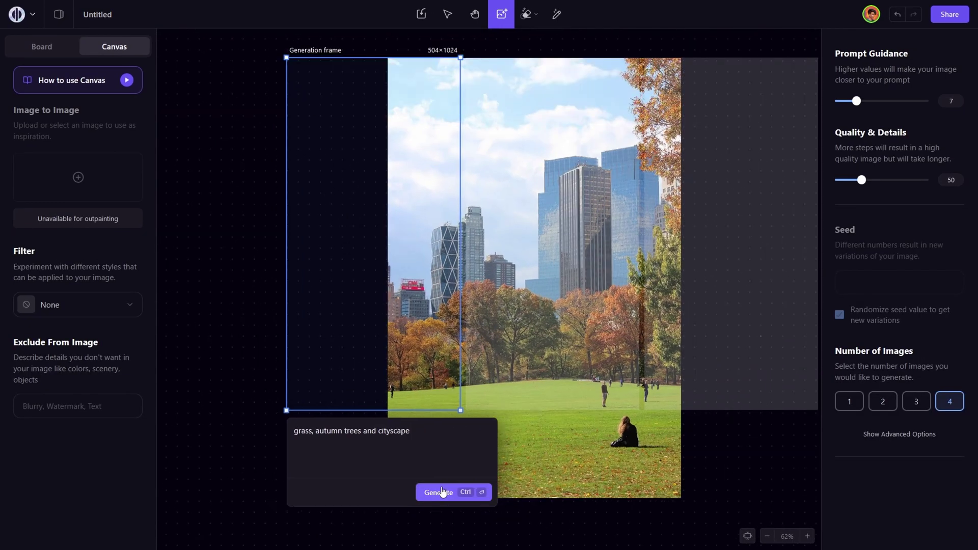
left_click(442, 493)
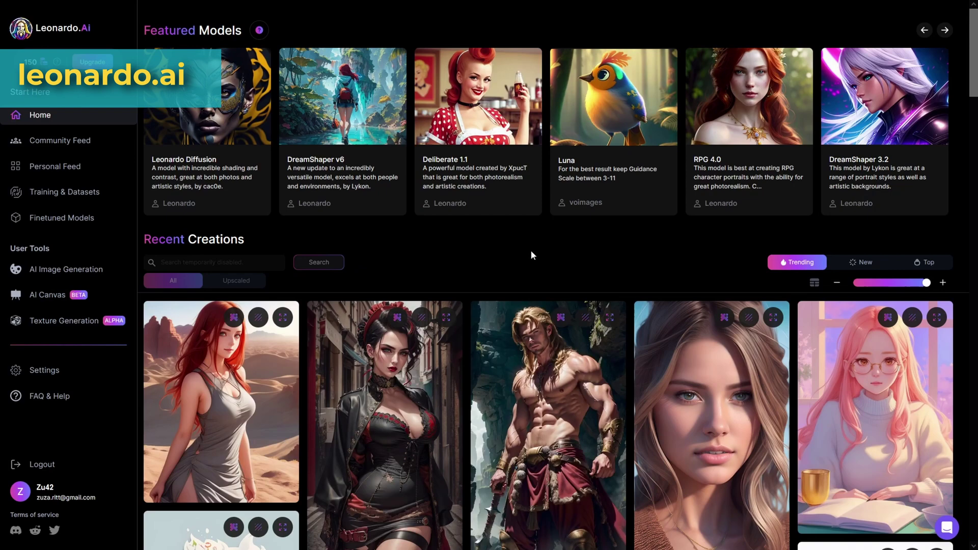
mouse_move(184, 163)
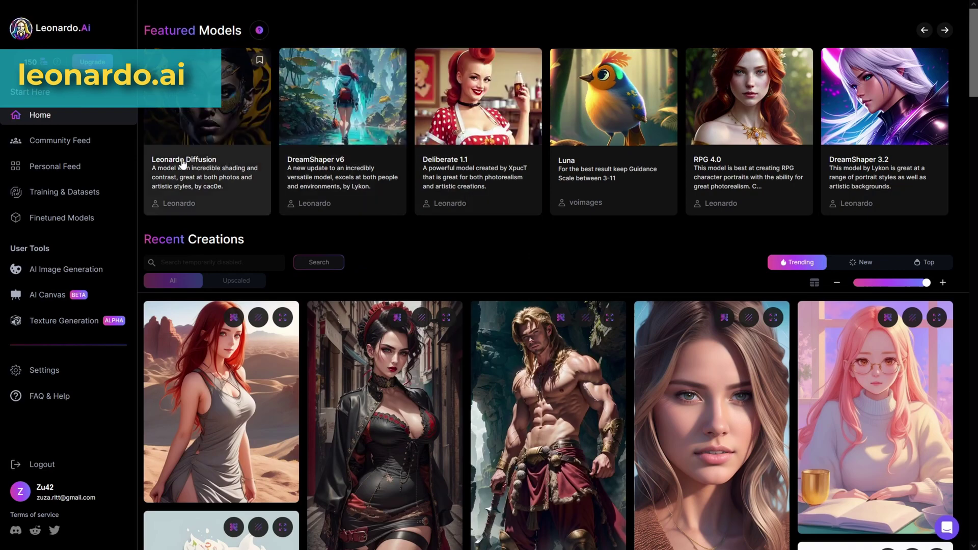
Look over the Leonardo Diffusion, DreamShaper v6, Deliberate 1.1, RPG 4.0 and DreamShaper 3.2 model cards.
left_click(165, 162)
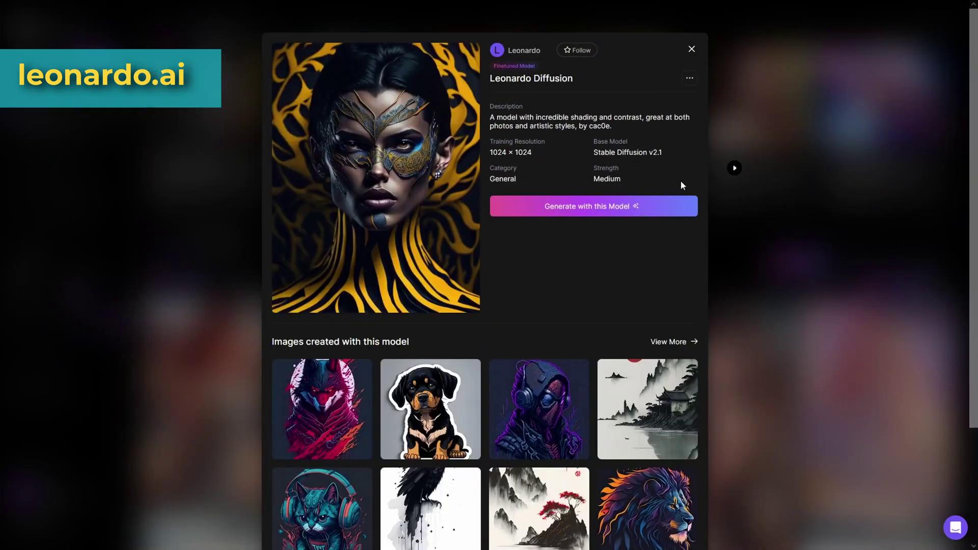
left_click(692, 49)
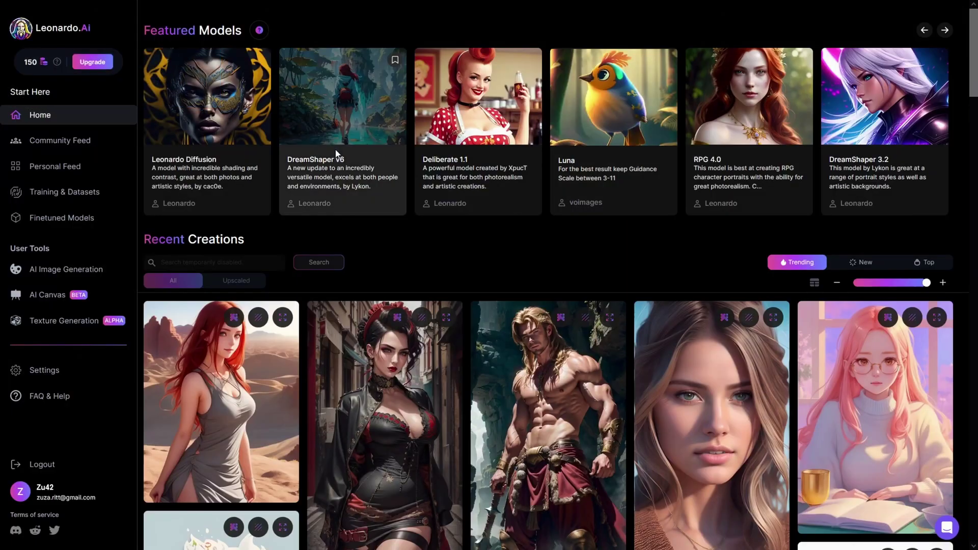
left_click(336, 153)
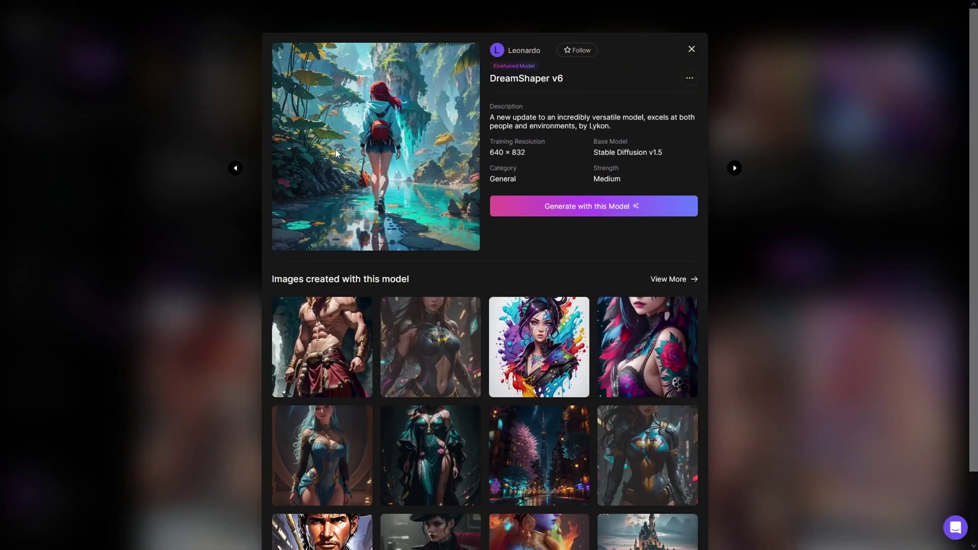
left_click(692, 49)
left_click(490, 169)
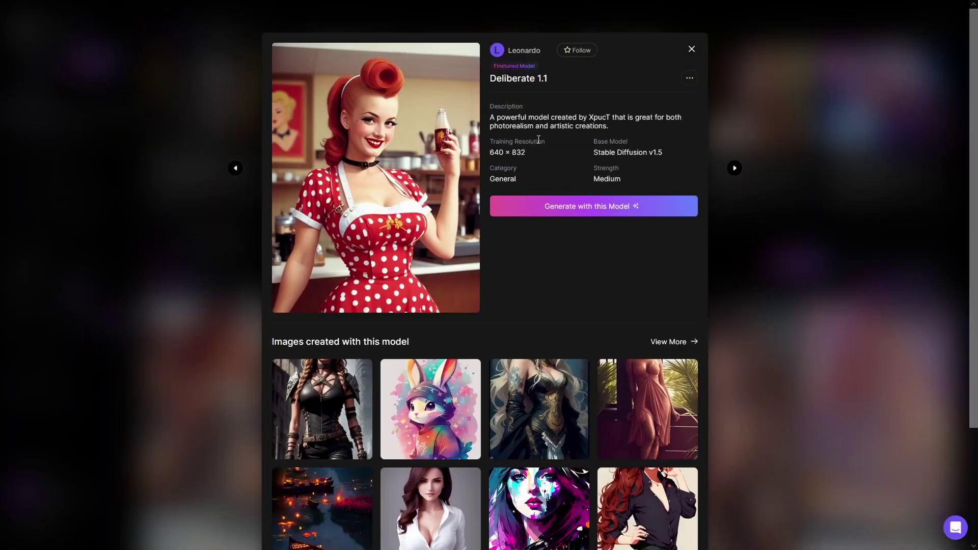
left_click(692, 49)
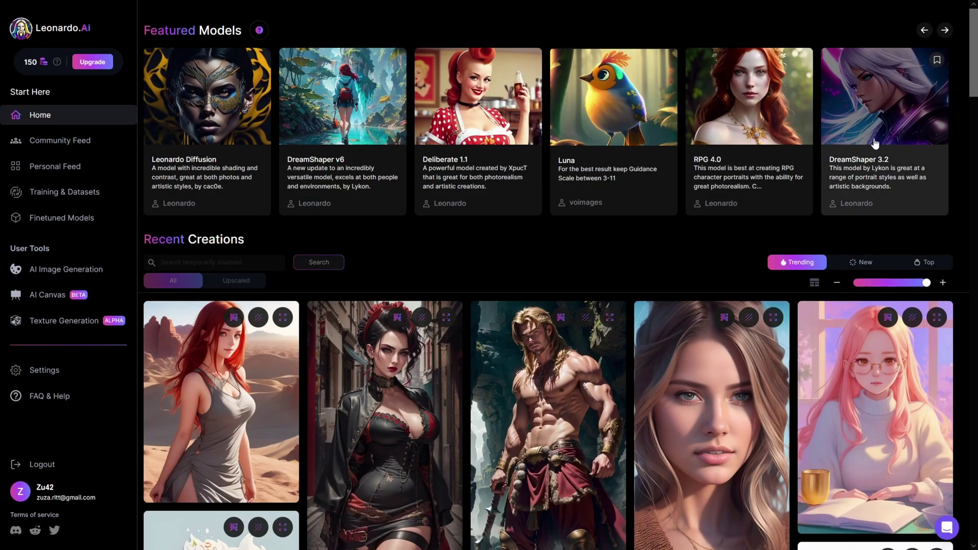
left_click(752, 159)
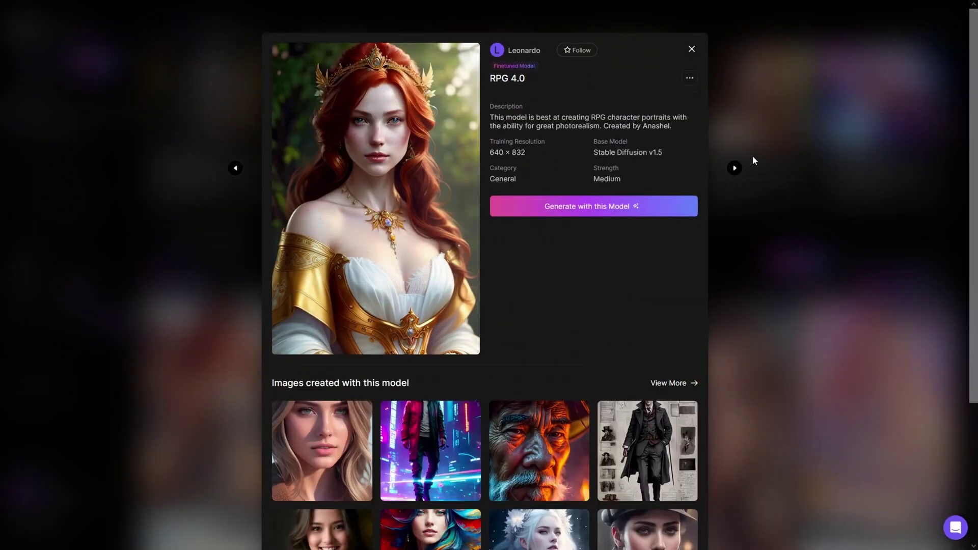
left_click(692, 50)
left_click(884, 131)
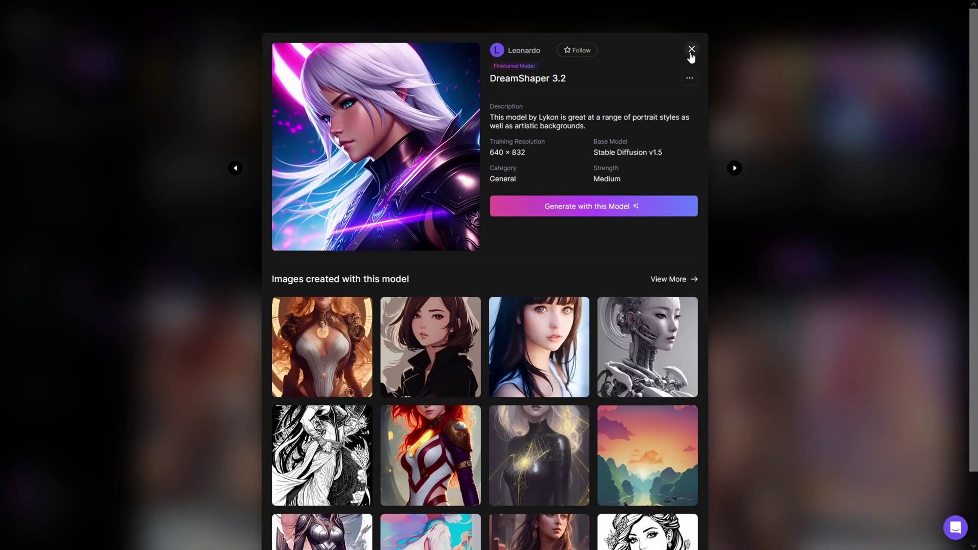
left_click(692, 49)
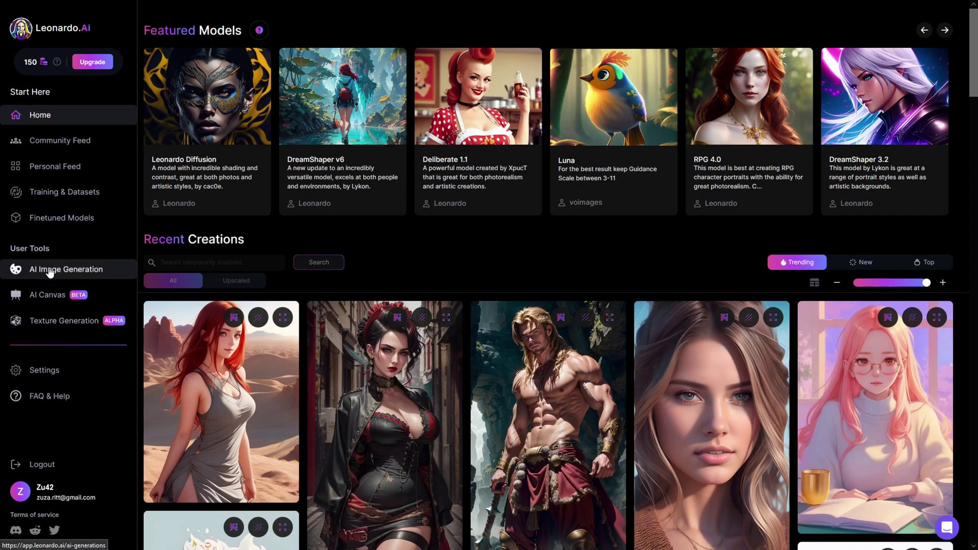
Browse the Community Feed of shared images.
left_click(76, 143)
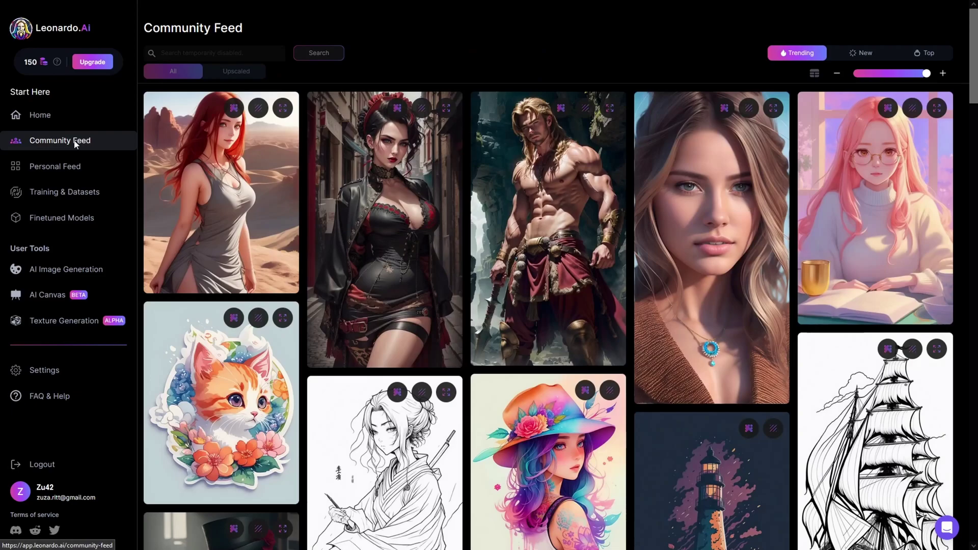
left_click_drag(975, 64, 976, 224)
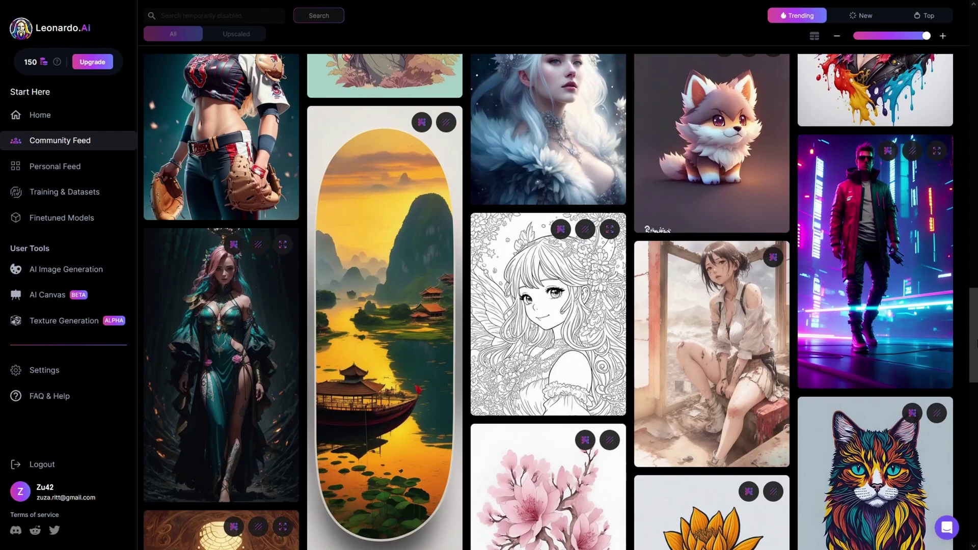
mouse_move(976, 224)
left_mouse_down()
mouse_move(975, 402)
mouse_move(976, 30)
left_mouse_up()
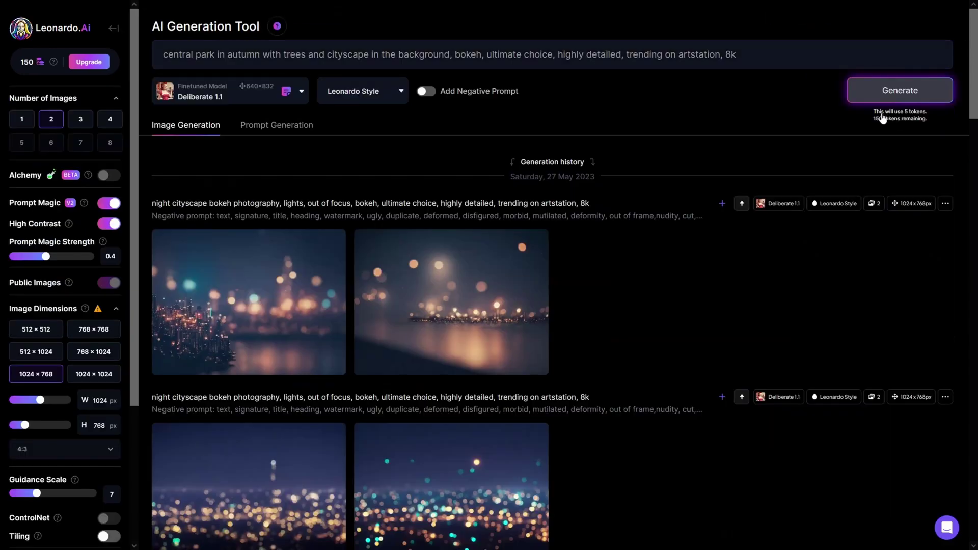
Generate the autumn Central Park images, view the first enlarged, and bring up canvas image import.
left_click(917, 97)
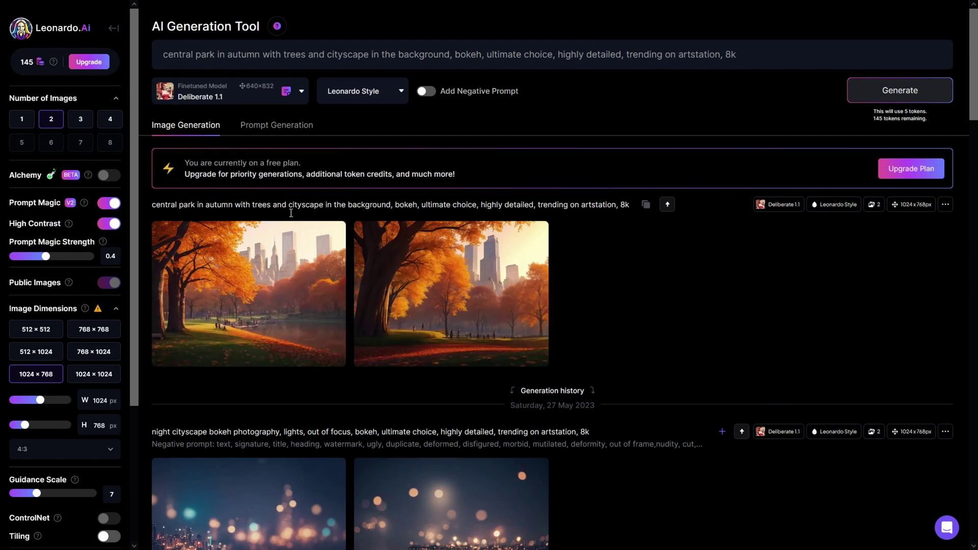
mouse_move(249, 293)
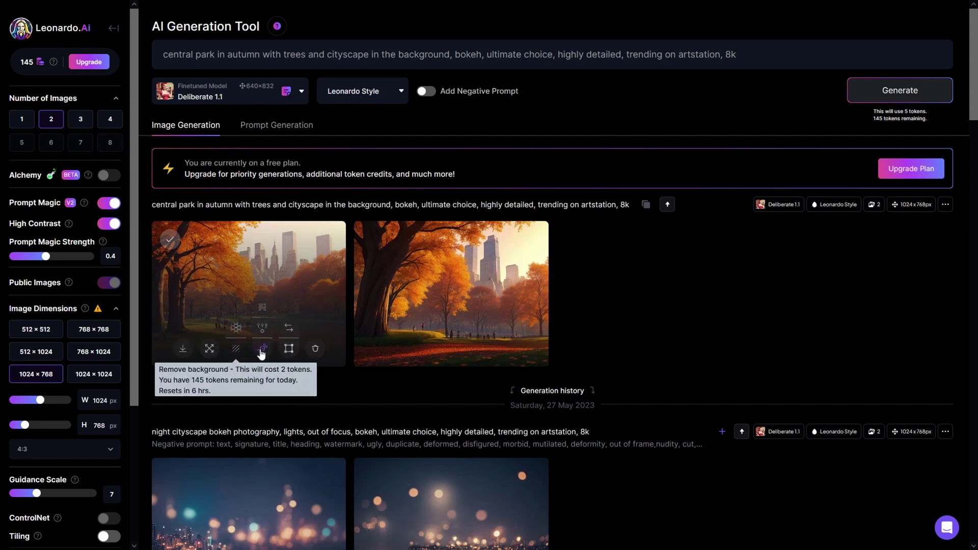
left_click(300, 274)
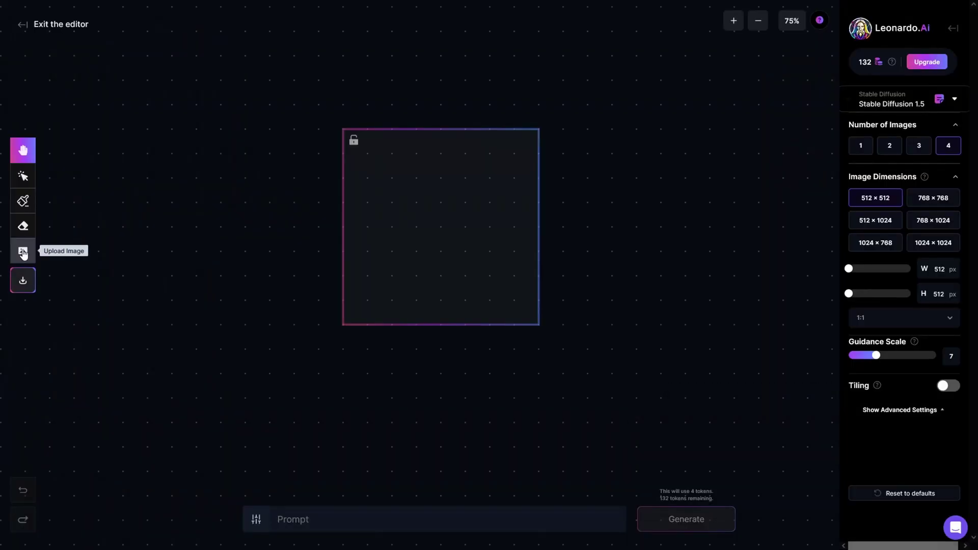
left_click(23, 252)
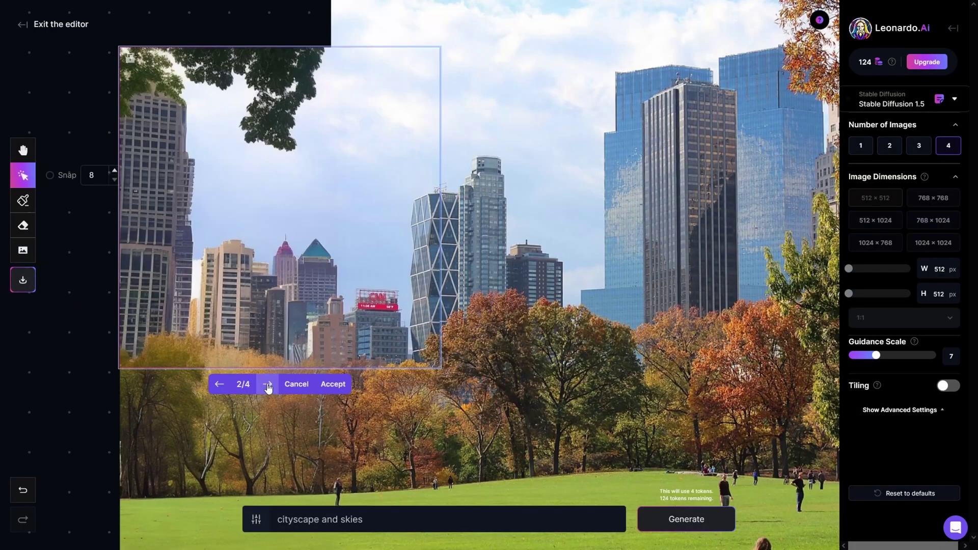
Cycle through the generated skyline outpaint variants.
left_click(268, 384)
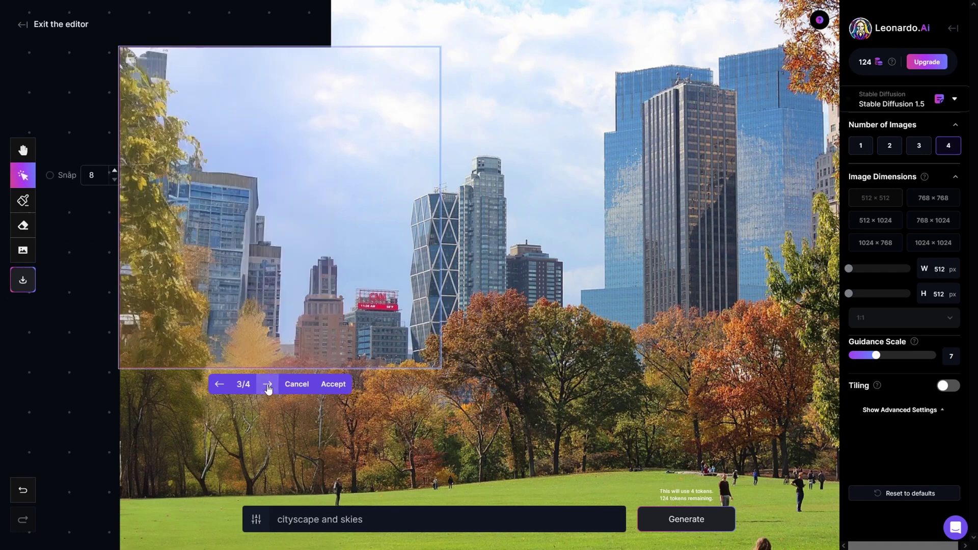
left_click(268, 385)
left_click(271, 386)
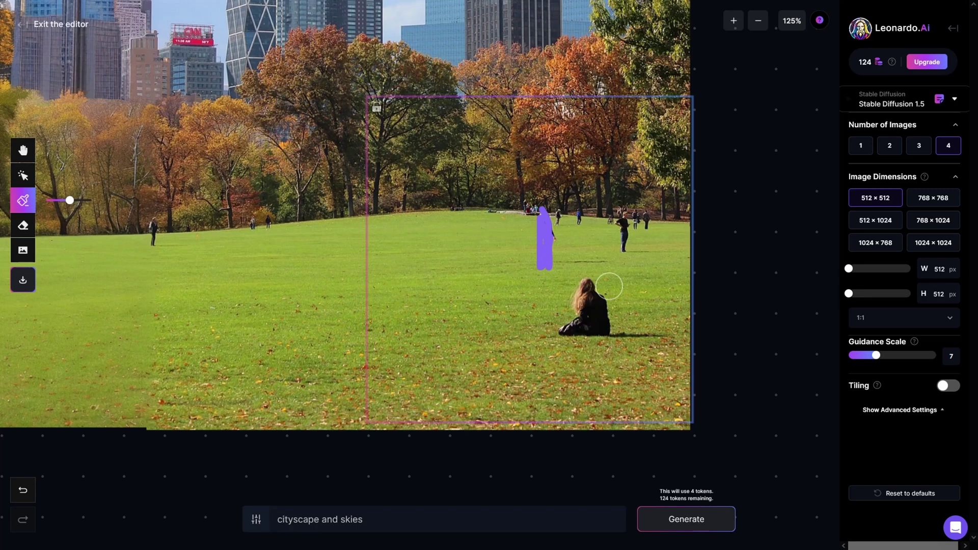
Mask the lawn, inpaint with 'dogs, no people', and keep the running dog result.
left_click_drag(605, 284, 581, 326)
mouse_move(628, 214)
left_mouse_down()
mouse_move(628, 250)
mouse_move(549, 245)
mouse_move(542, 222)
mouse_move(530, 229)
left_mouse_up()
left_click_drag(363, 519, 237, 518)
type("dogs")
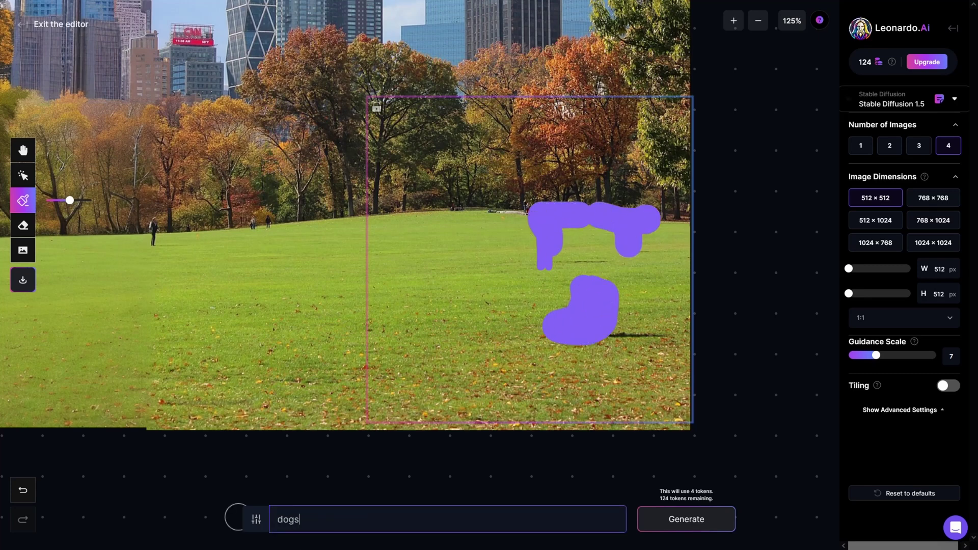
type(", no people")
mouse_move(617, 331)
left_mouse_down()
mouse_move(646, 328)
mouse_move(550, 262)
mouse_move(649, 321)
left_mouse_up()
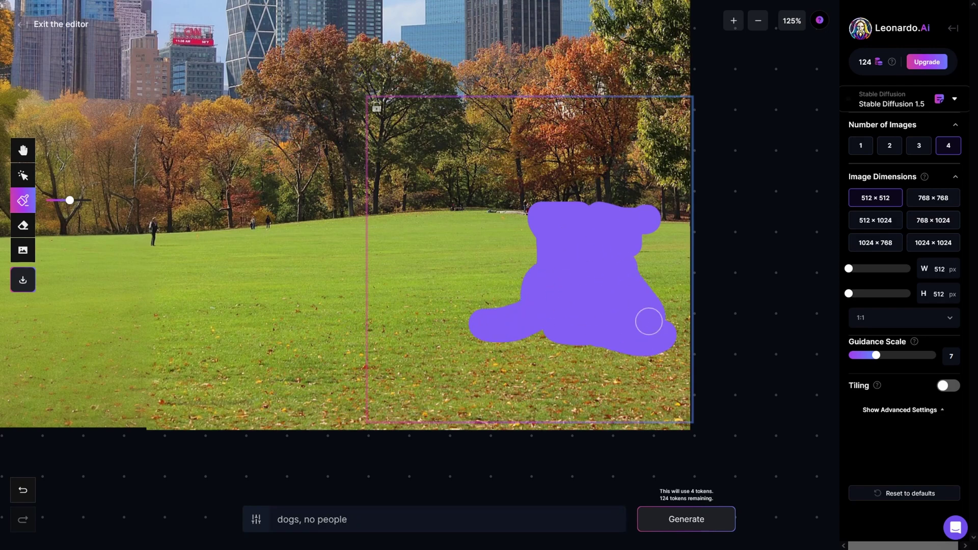
left_click(518, 439)
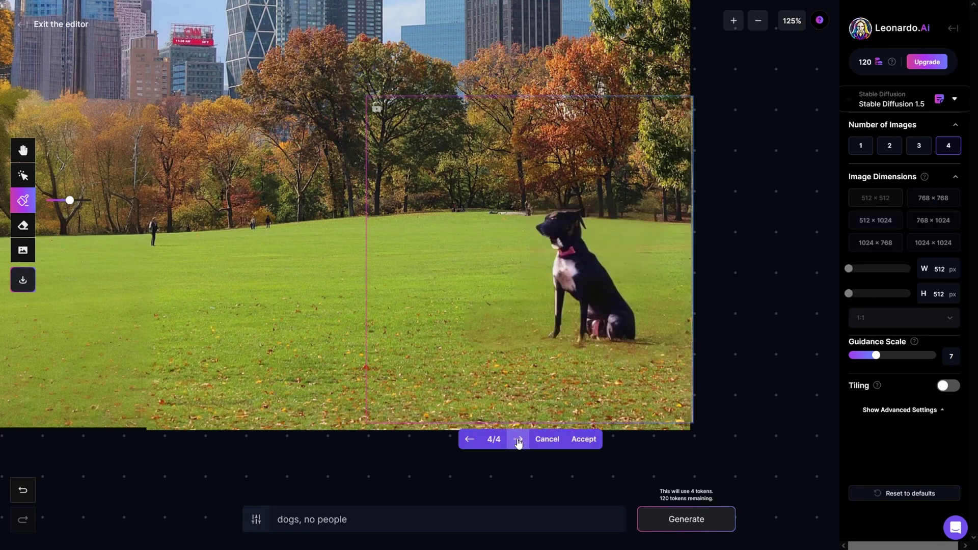
left_click(468, 439)
left_click(584, 439)
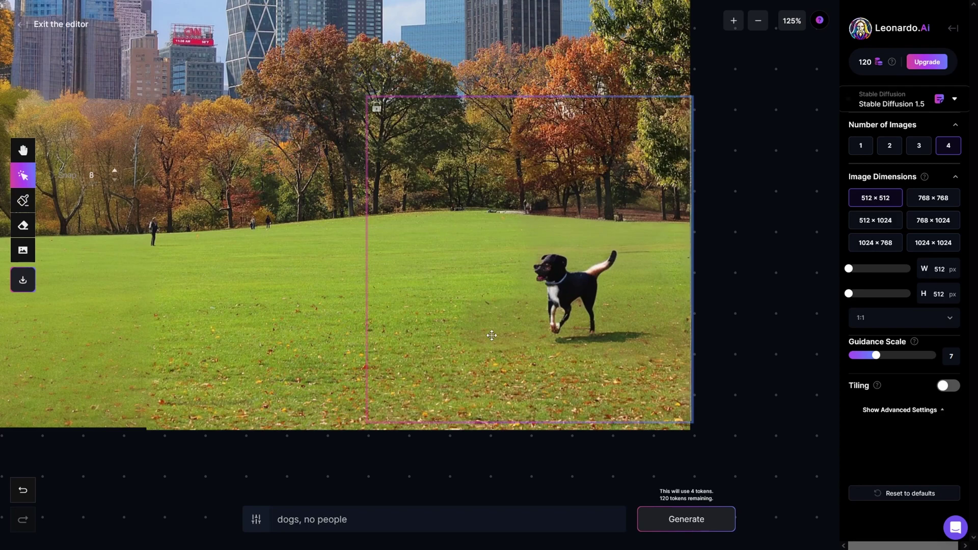
scroll(491, 335, "down", 3)
scroll(492, 331, "down", 2)
scroll(492, 332, "down", 1)
Move the generation frame onto the sky and generate a new sunset sky.
key("h")
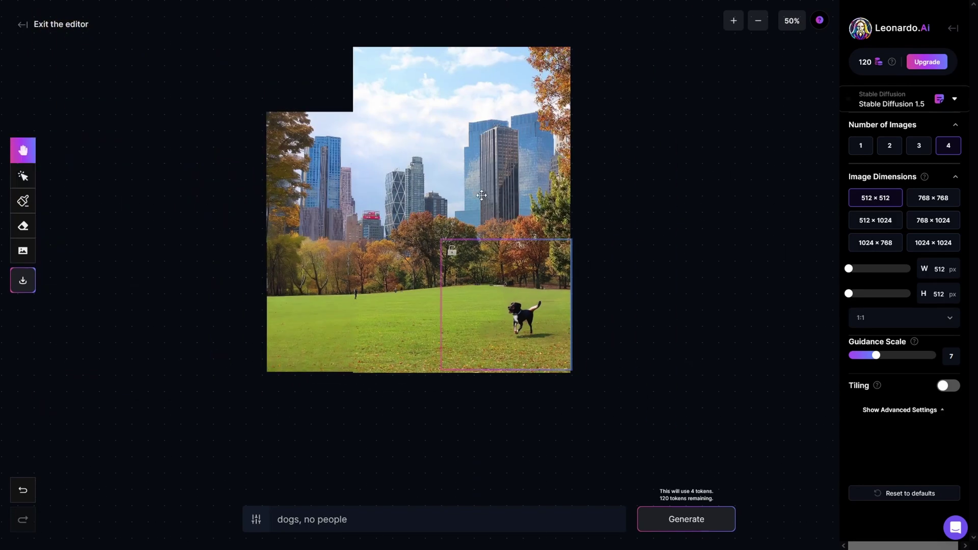
left_click_drag(481, 195, 449, 271)
key("v")
left_click_drag(446, 279, 373, 171)
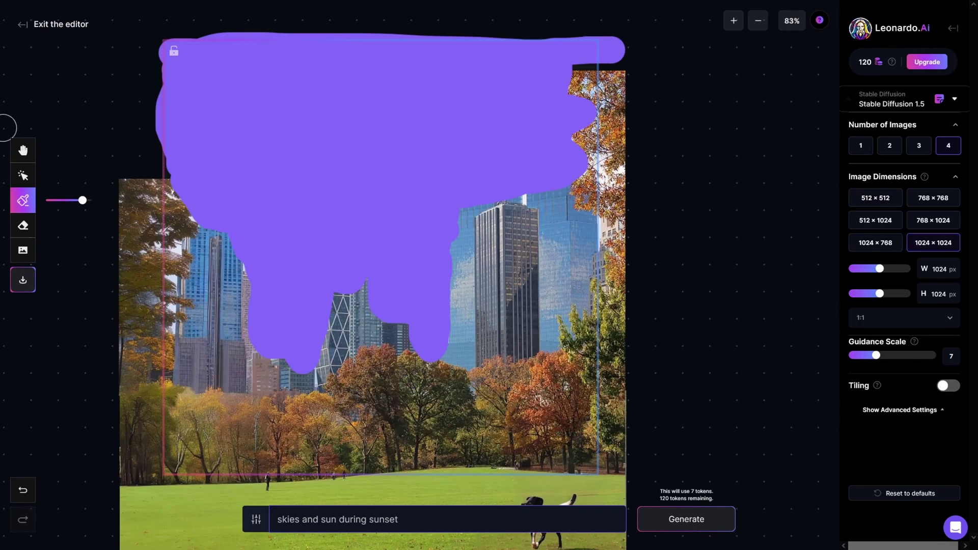
left_click(711, 520)
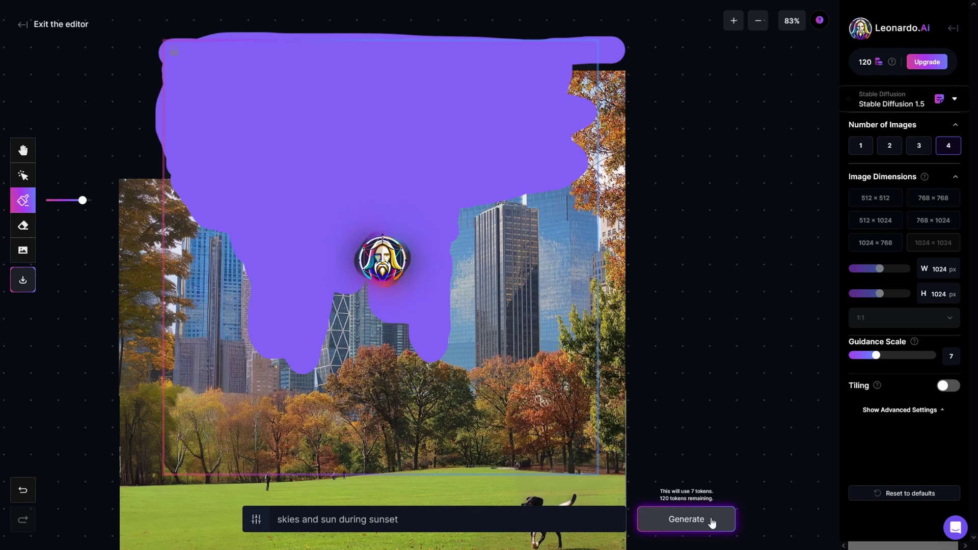
Keep the sunset sky variant with the sun and download the finished park artwork.
left_click(370, 491)
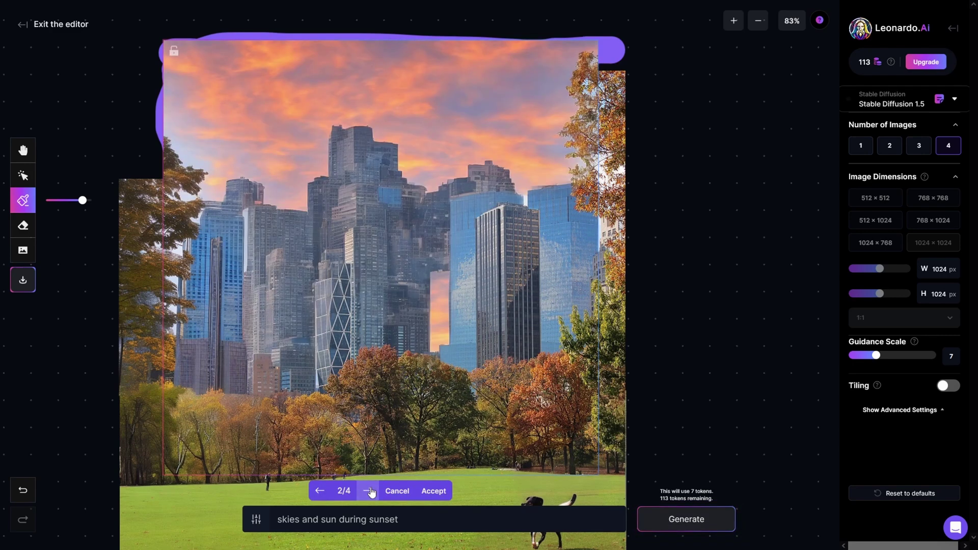
left_click(370, 491)
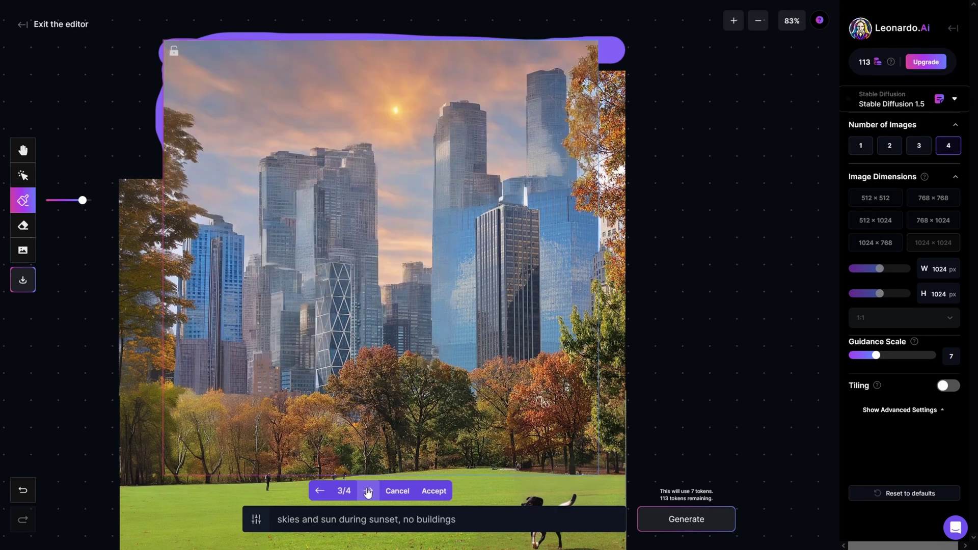
left_click(368, 491)
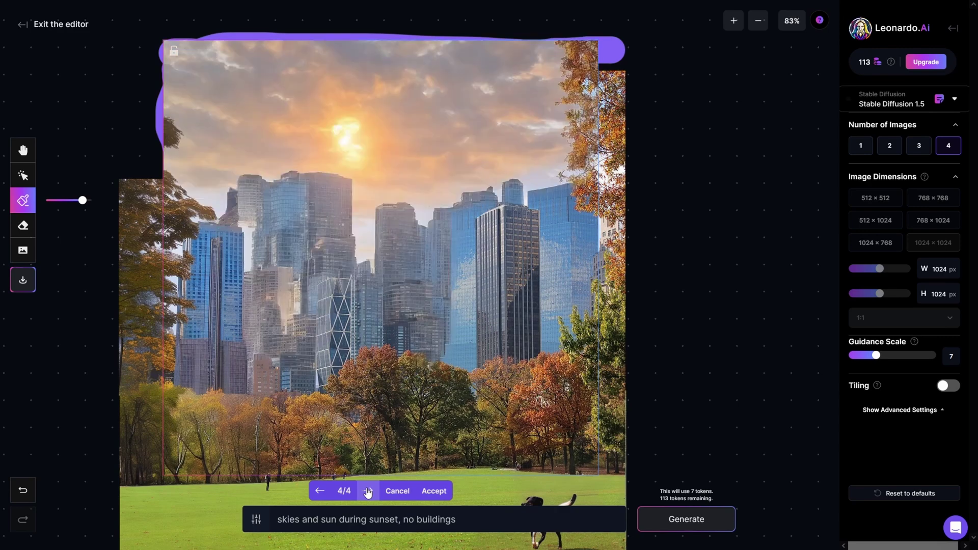
left_click(368, 491)
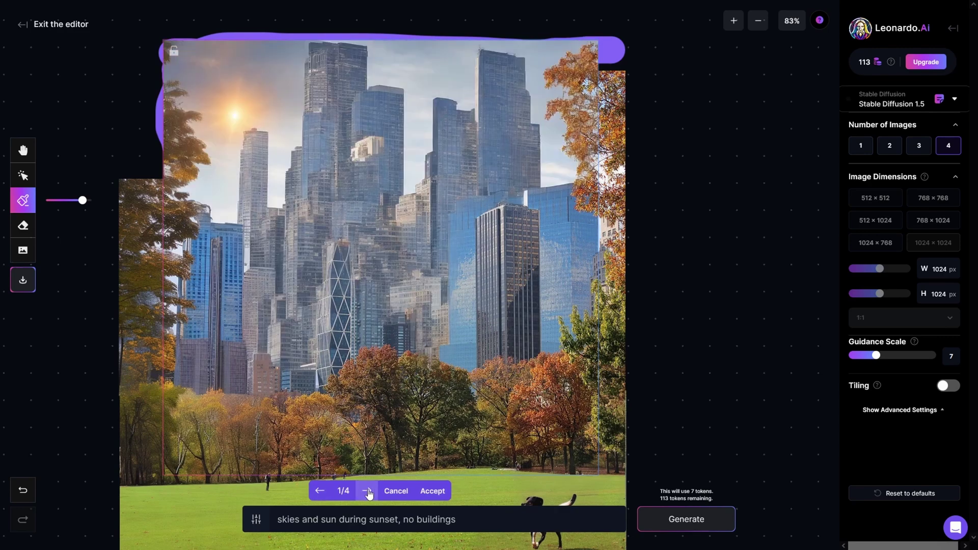
left_click(368, 491)
left_click(432, 492)
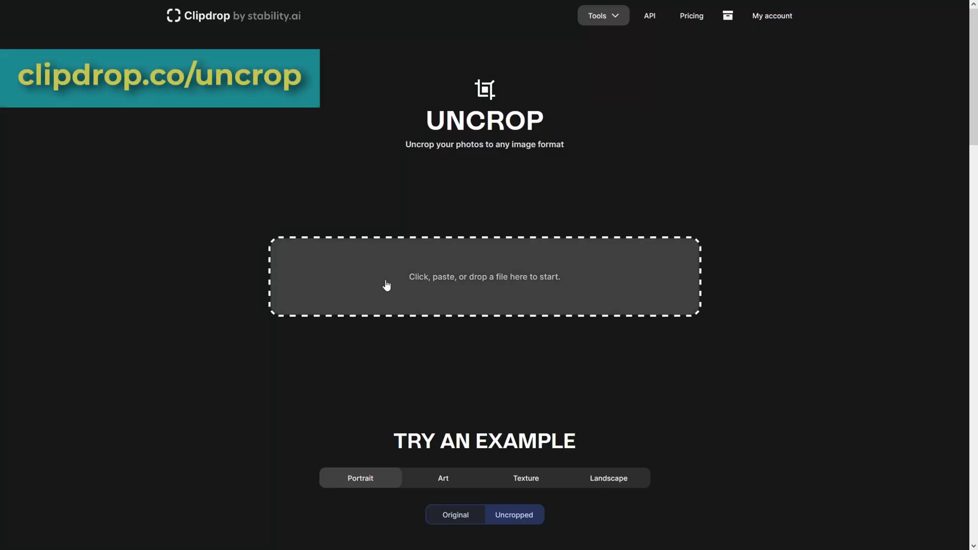
left_click(434, 279)
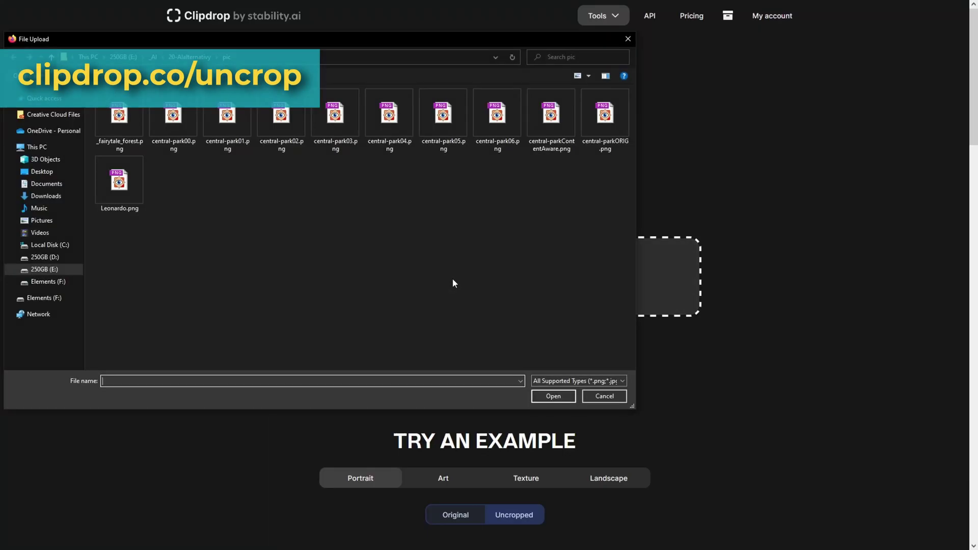
Uncrop the fairytale deer forest image to the left and save the fourth result.
double_click(114, 120)
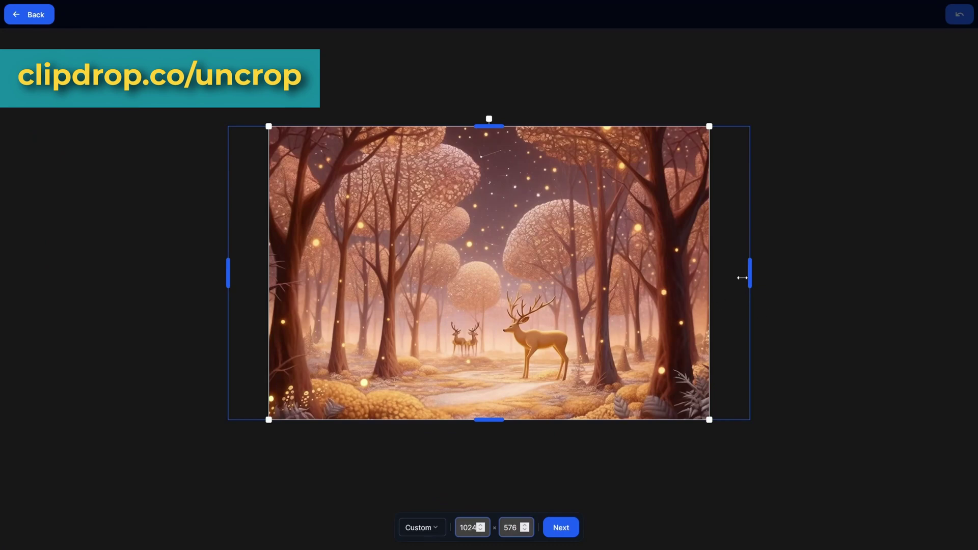
left_click_drag(742, 277, 710, 278)
left_click_drag(246, 273, 175, 270)
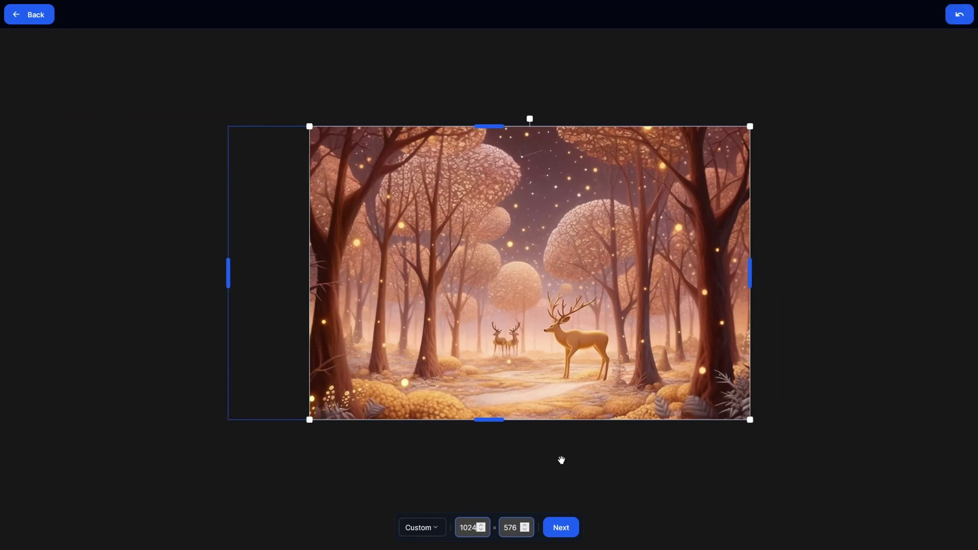
left_click(561, 527)
left_click(523, 519)
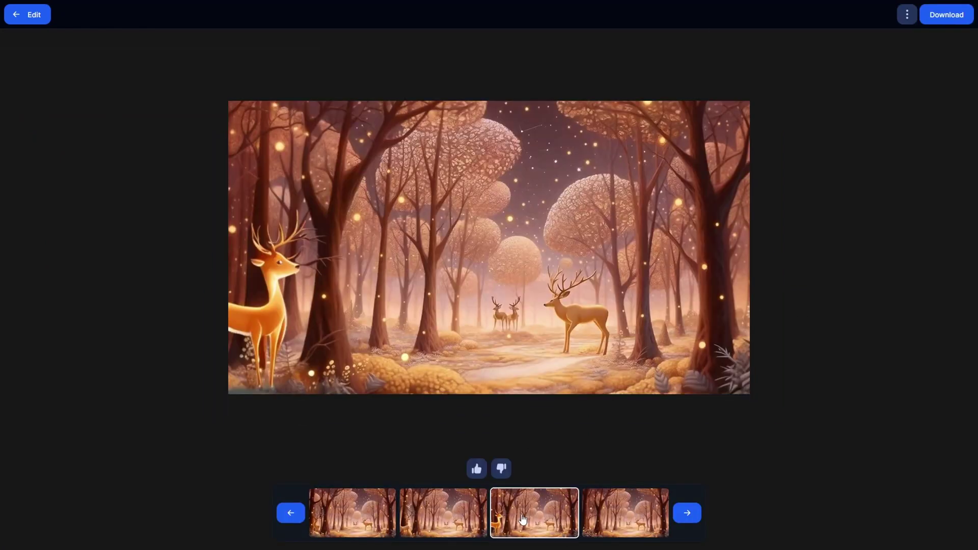
left_click(626, 520)
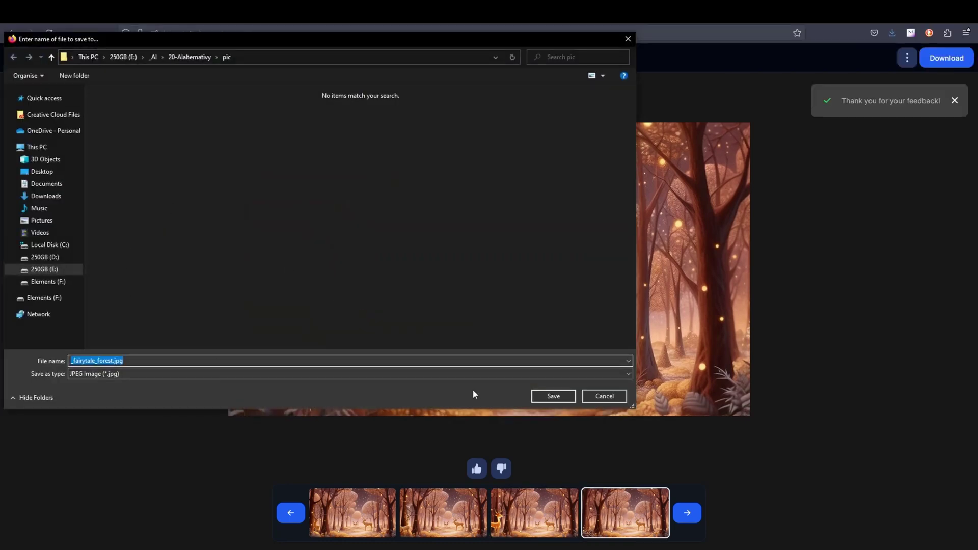
left_click(553, 396)
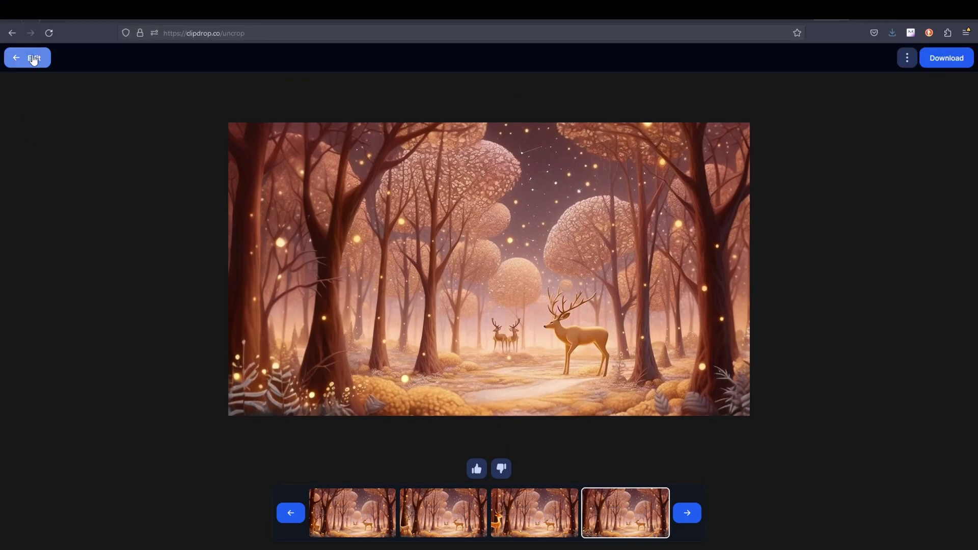
Readjust the extension area, adding space above and narrowing the right side.
left_click(31, 15)
left_click_drag(489, 127, 490, 73)
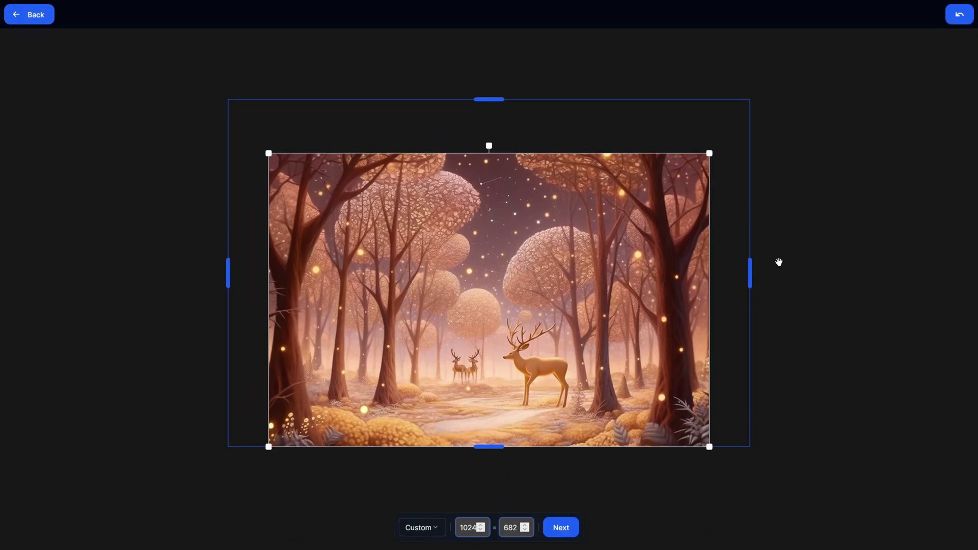
left_click_drag(748, 273, 710, 273)
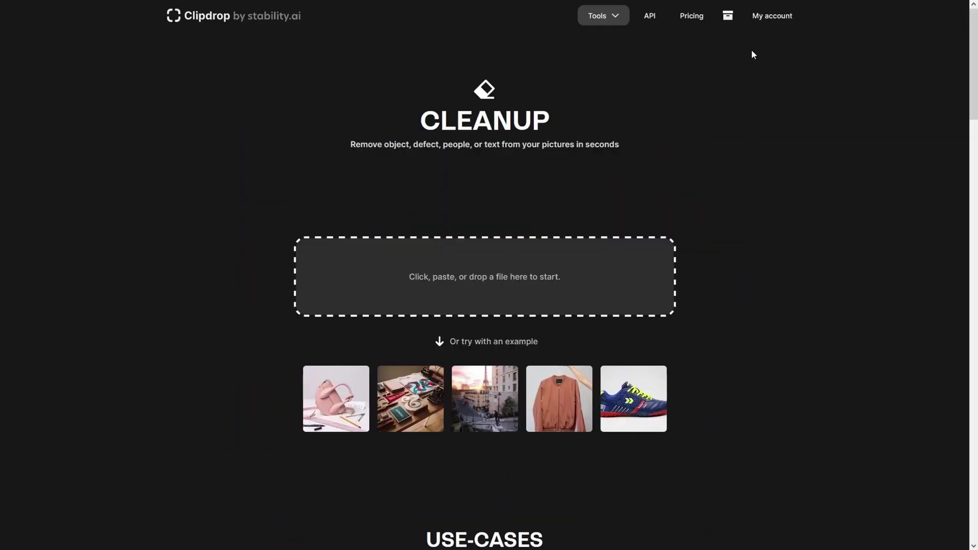
Widen the forest image further left and select the third uncrop result.
left_click(616, 19)
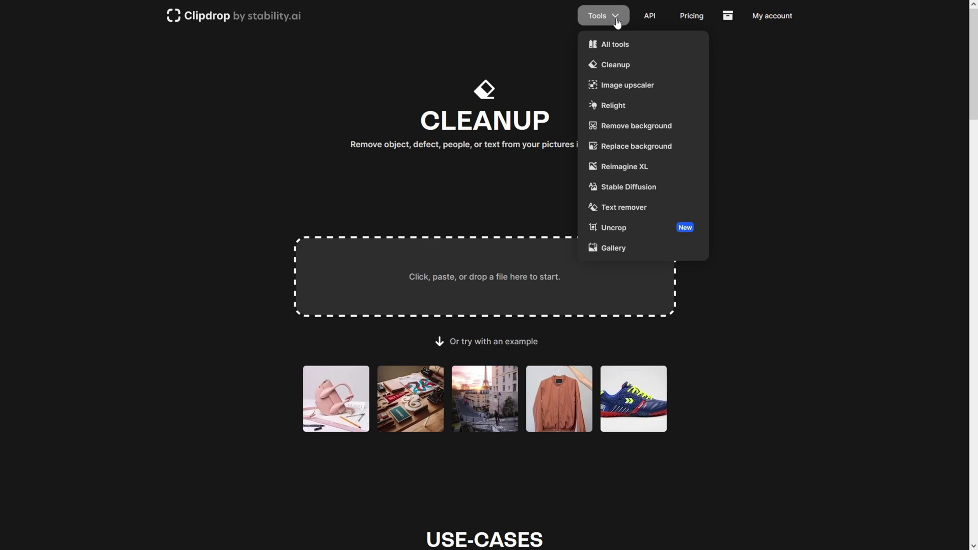
left_click(341, 143)
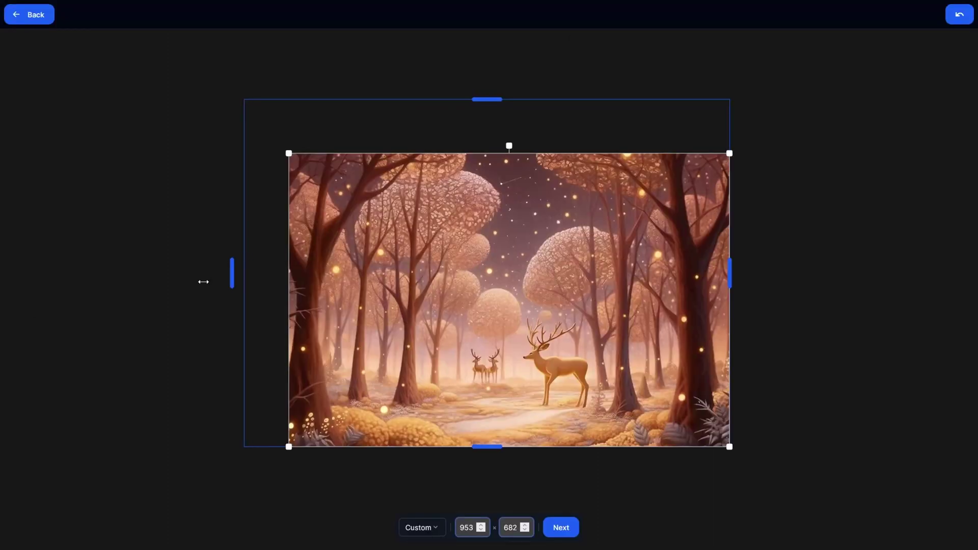
left_click_drag(204, 280, 199, 280)
left_click(561, 527)
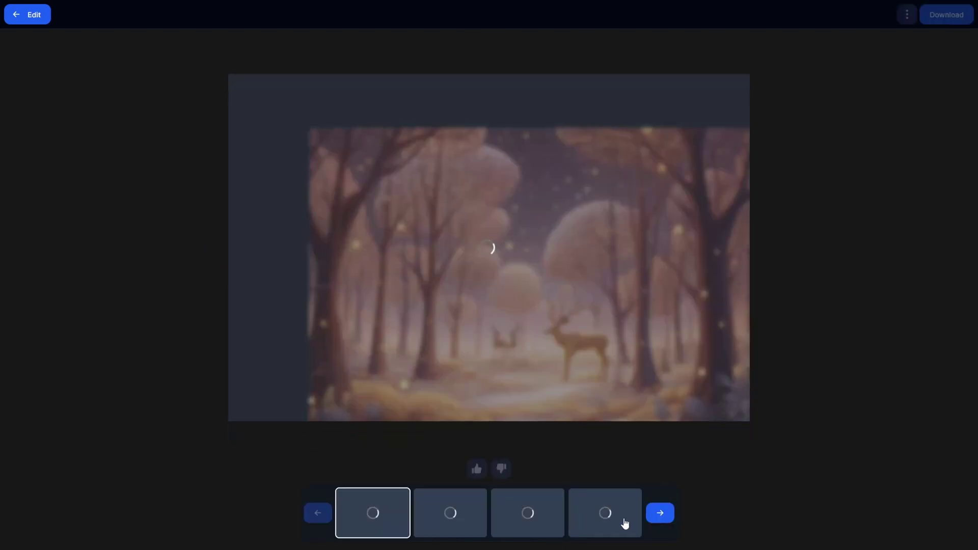
left_click(444, 509)
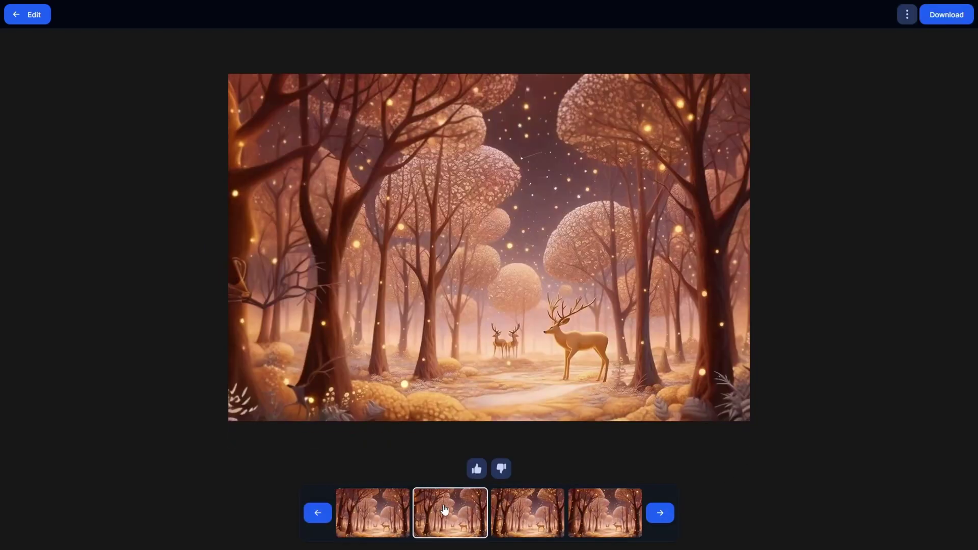
left_click(521, 513)
Remove the background from the chosen forest image.
left_click(907, 14)
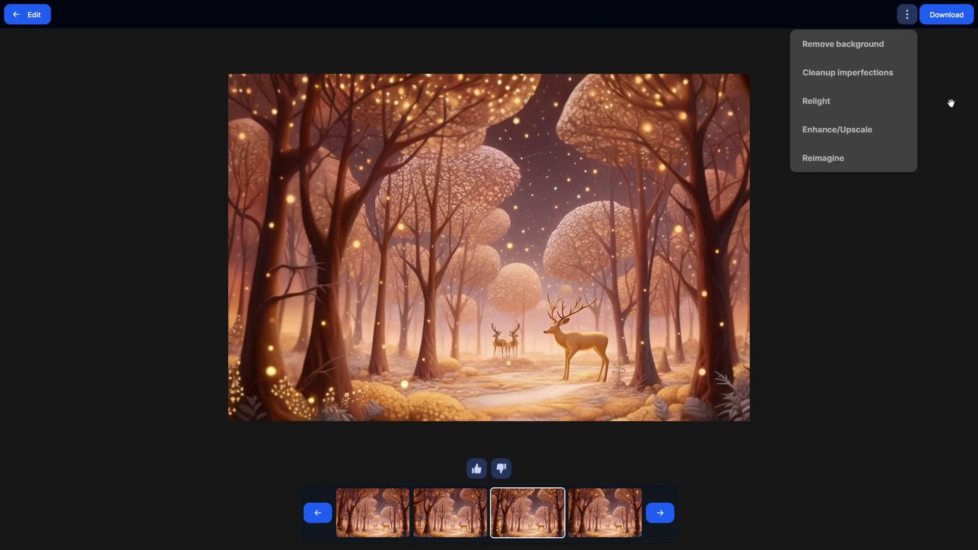
left_click(854, 44)
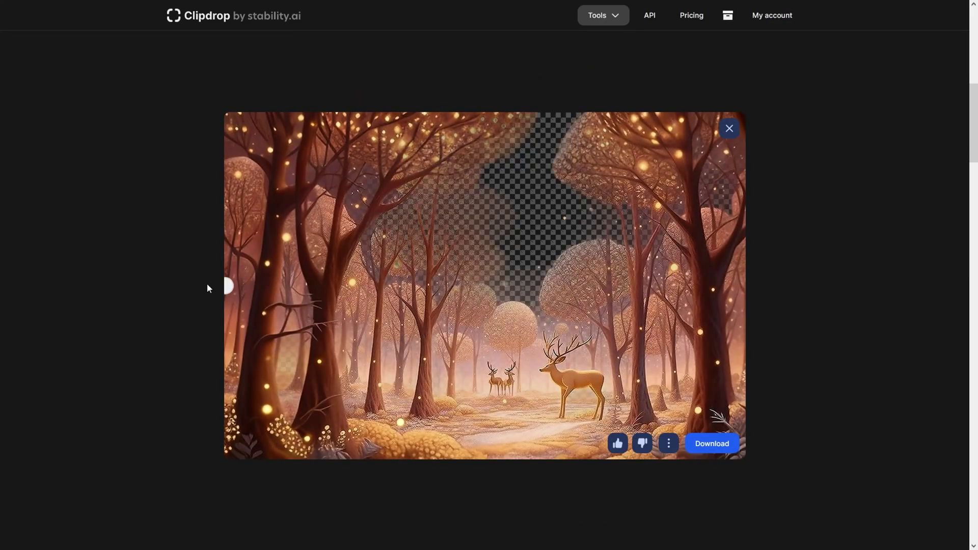
left_click(670, 444)
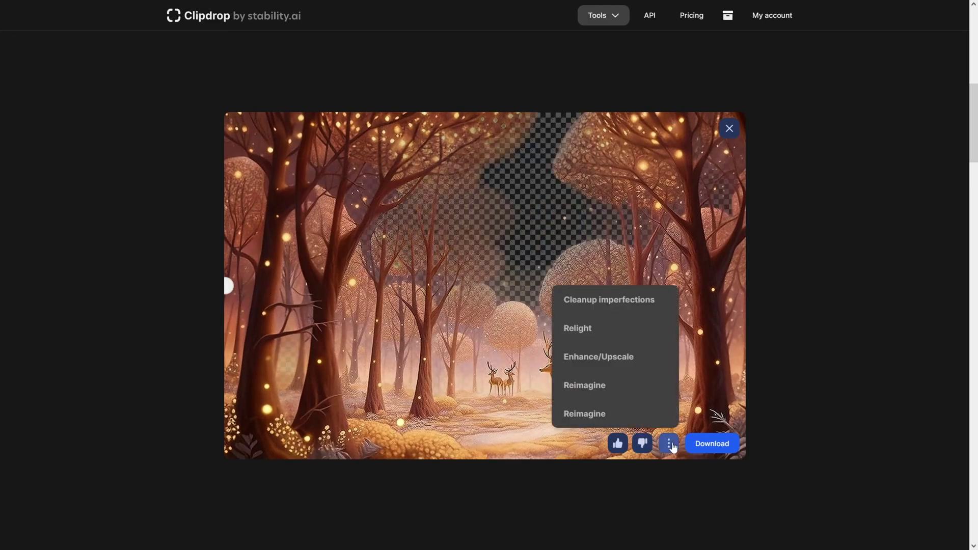
left_click(671, 445)
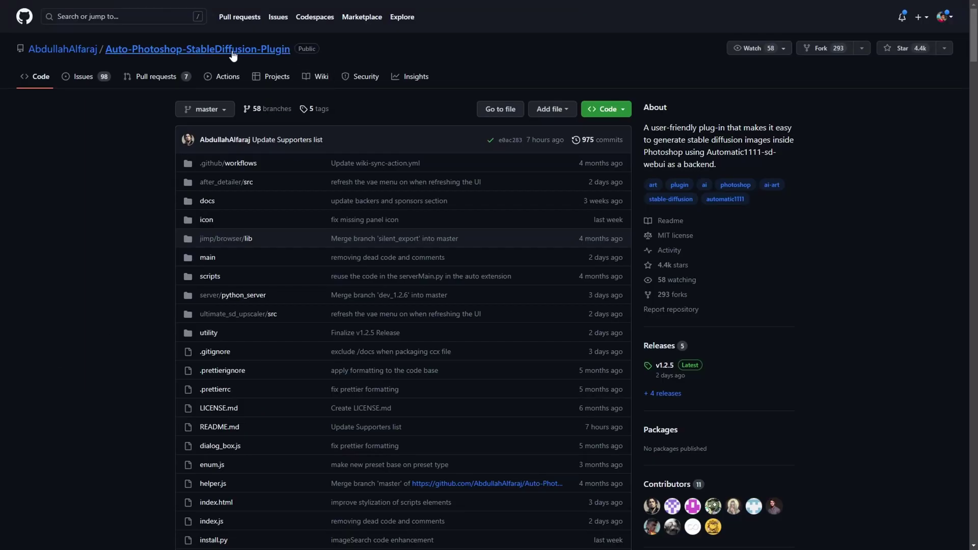
Locate the plugin README's one-click installer instructions and open the v1.2.5 release download page.
scroll(126, 354, "down", 7)
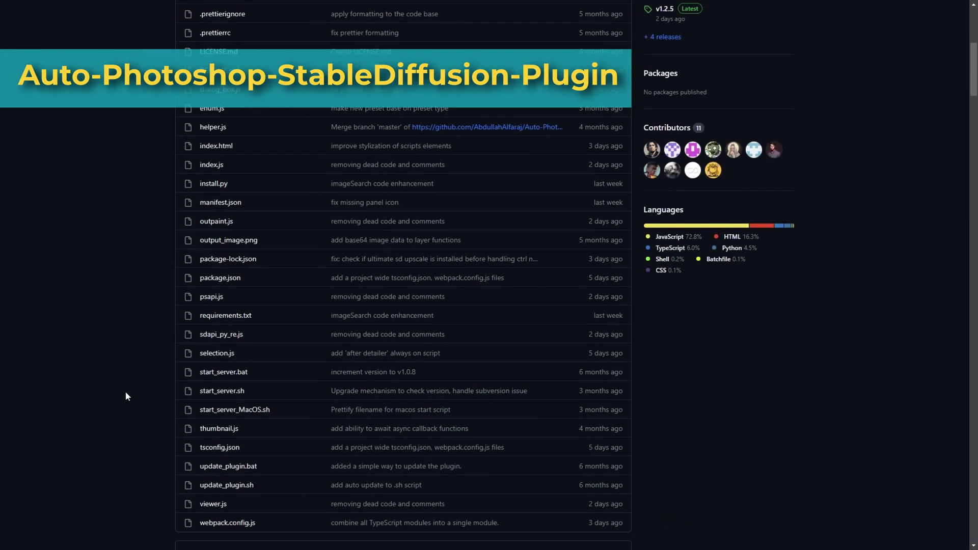
scroll(129, 393, "down", 8)
scroll(129, 393, "down", 4)
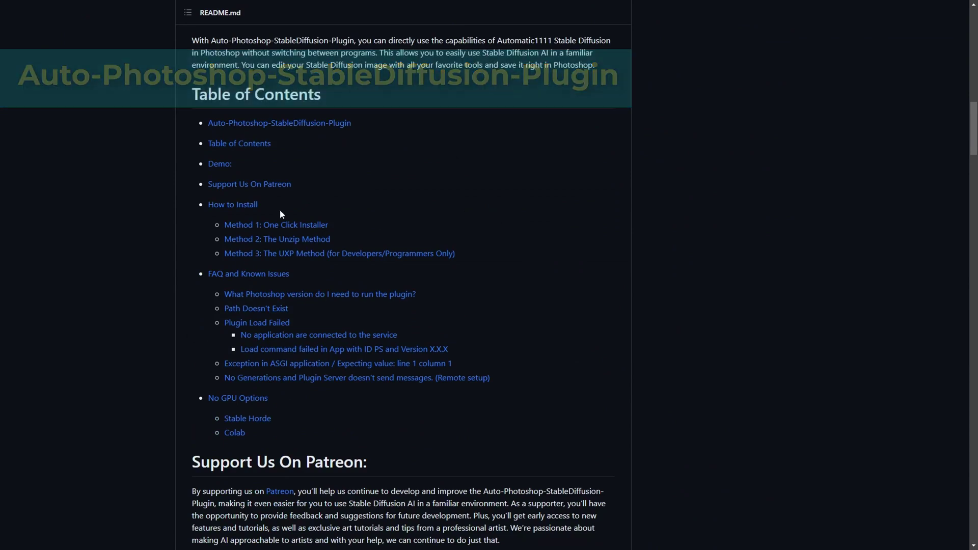
left_click(291, 228)
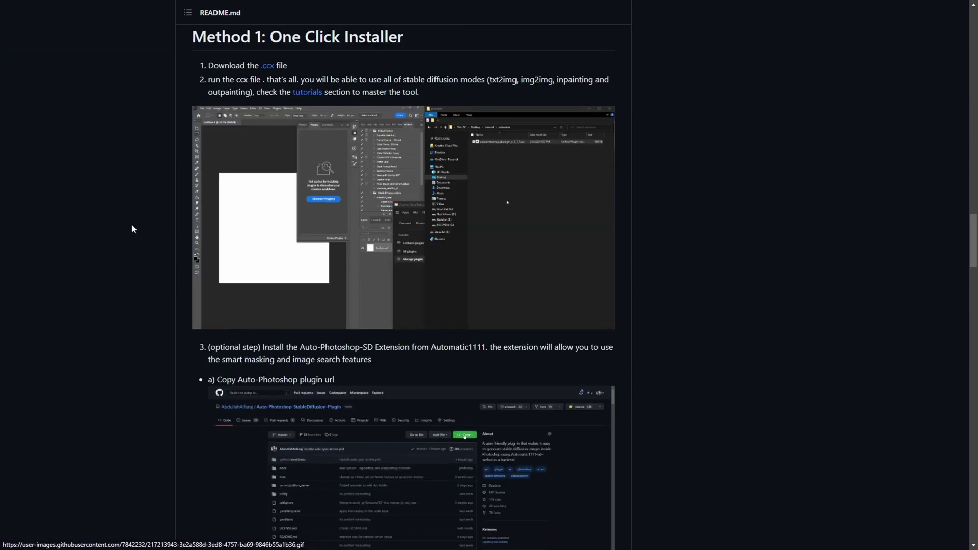
left_click(269, 68)
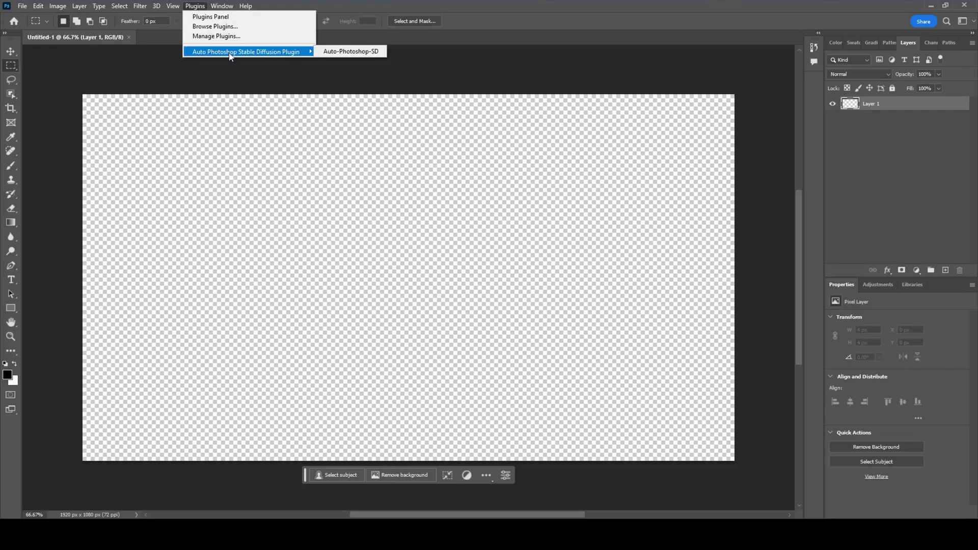
Open the Auto-Photoshop-SD plugin panel and select the realisticVisionV20_v20 model.
left_click(344, 53)
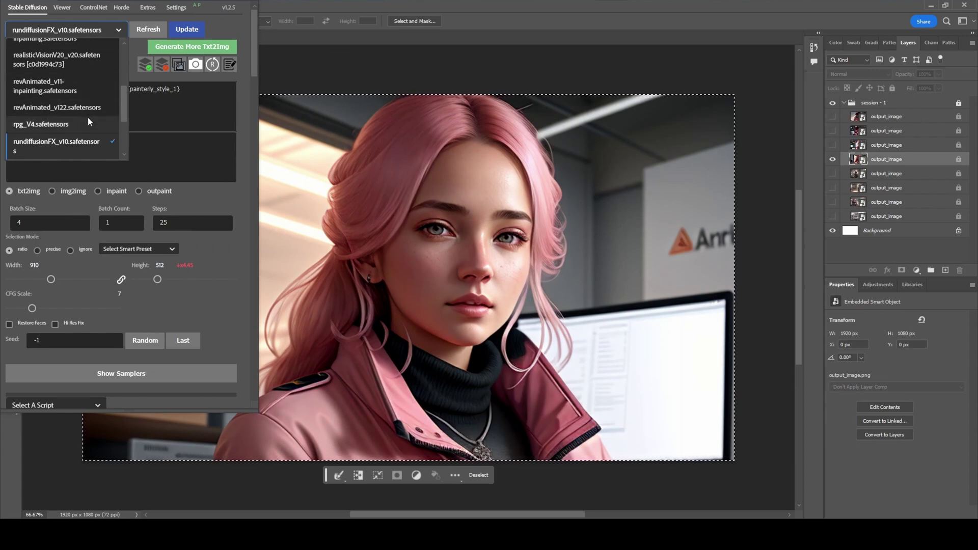
scroll(78, 82, "up", 2)
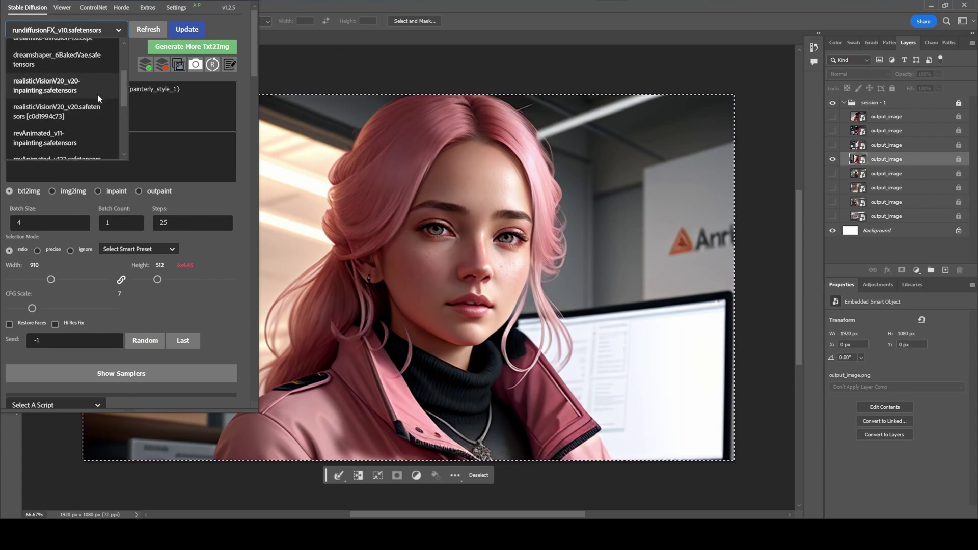
left_click(66, 108)
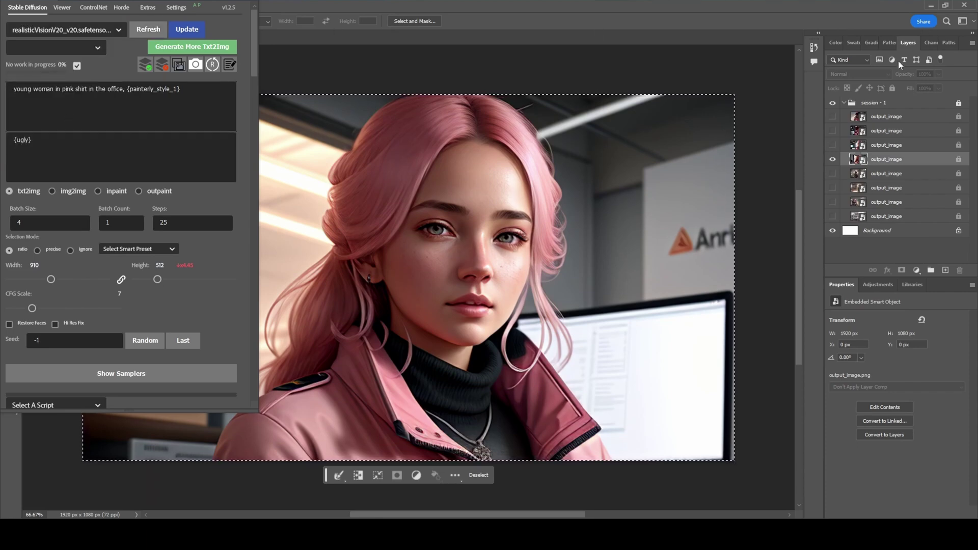
Select the session - 1 layer group, collapse it and expand it again.
left_click(847, 105)
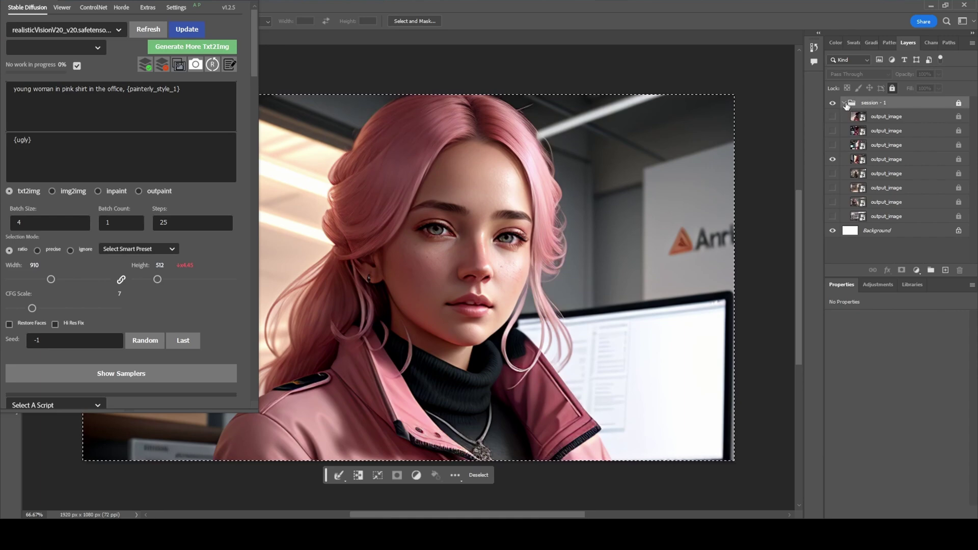
left_click(844, 103)
left_click(845, 103)
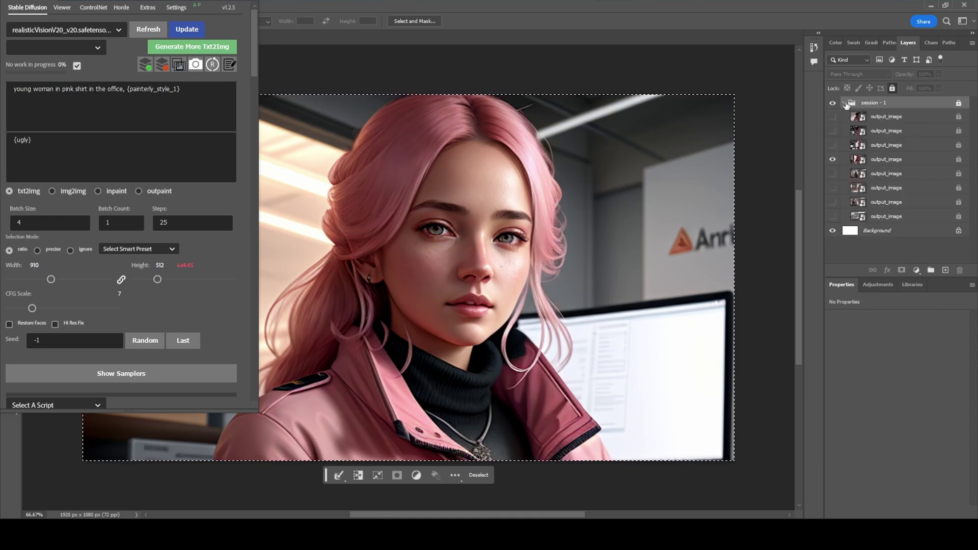
Generate more images and preview each of the results on the canvas.
left_click(181, 49)
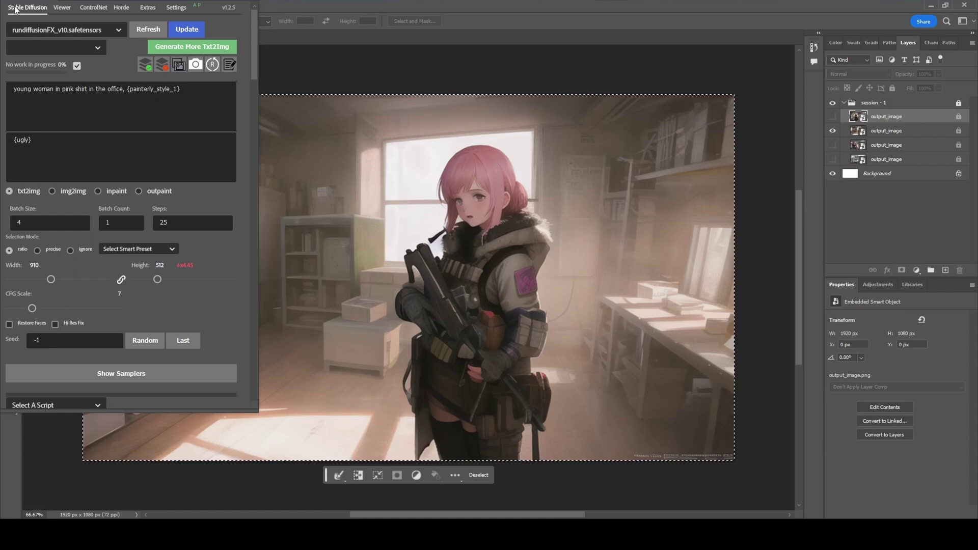
left_click(62, 8)
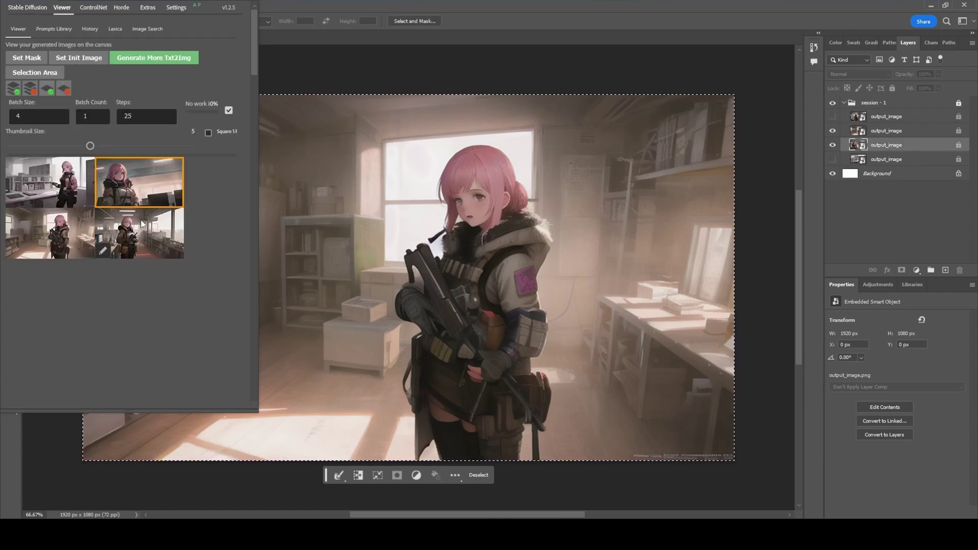
left_click(133, 236)
left_click(67, 232)
left_click(61, 185)
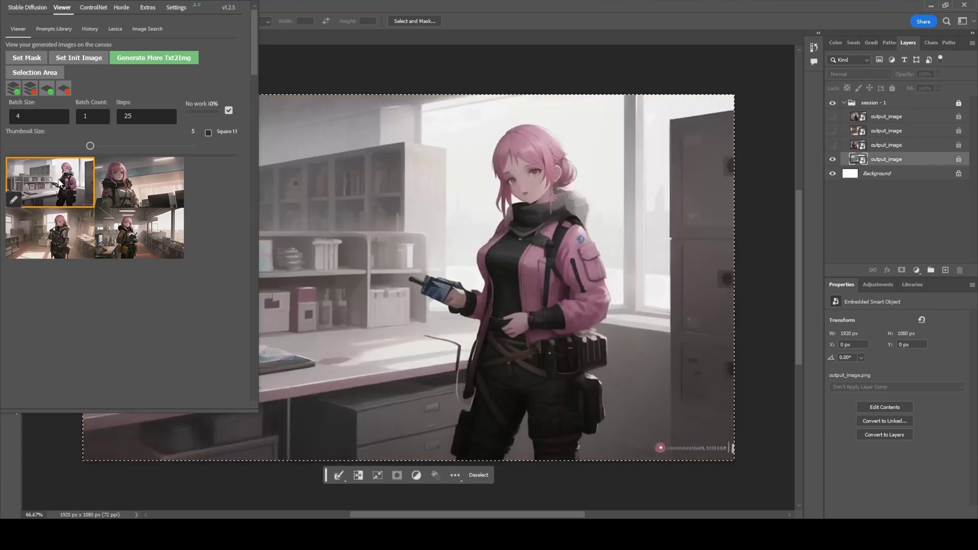
left_click(129, 183)
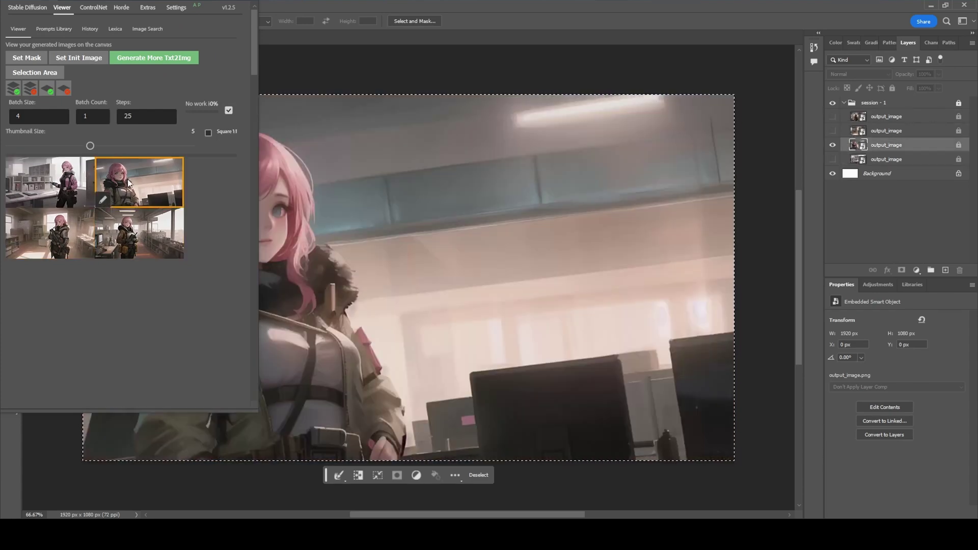
left_click(139, 235)
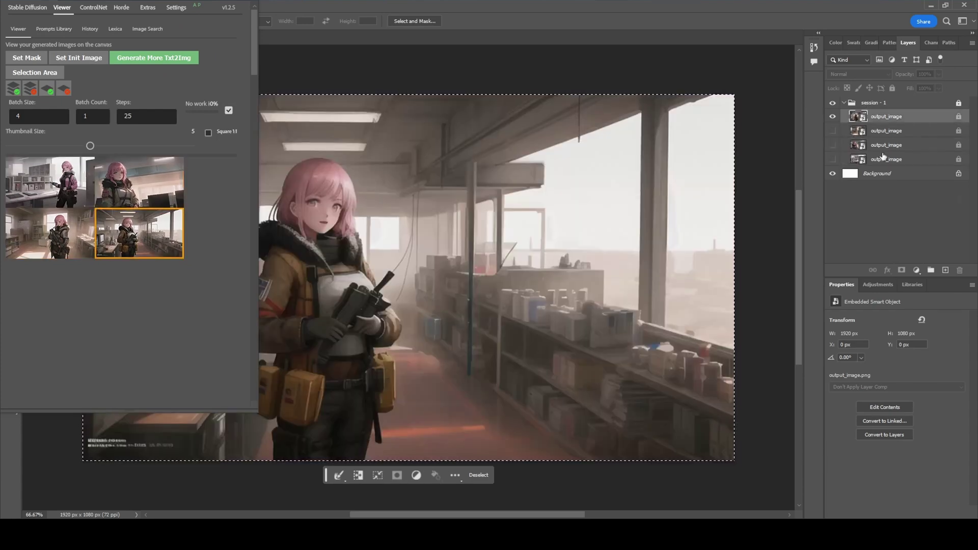
Go back to the generation settings, then re-preview the top-left, top-right and another result.
left_click(25, 10)
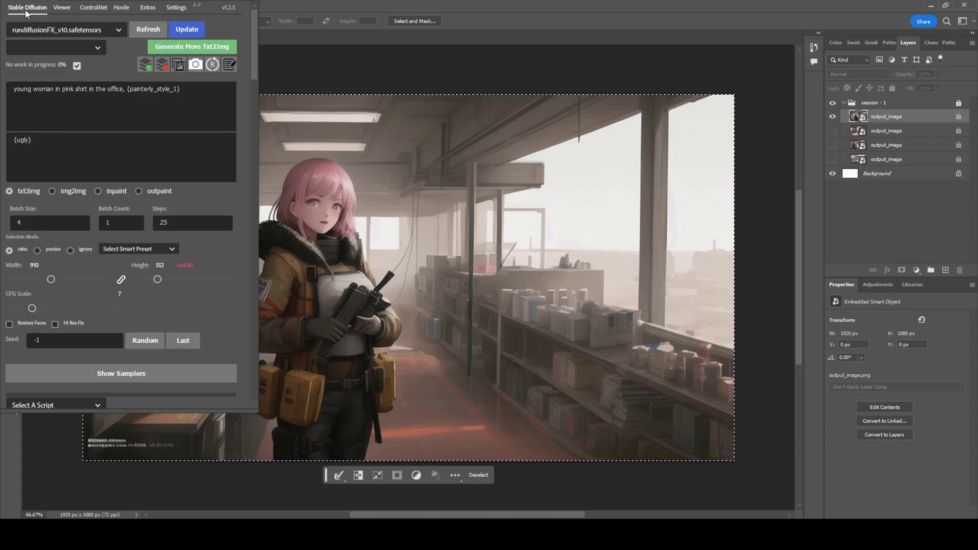
left_click(62, 7)
left_click(89, 176)
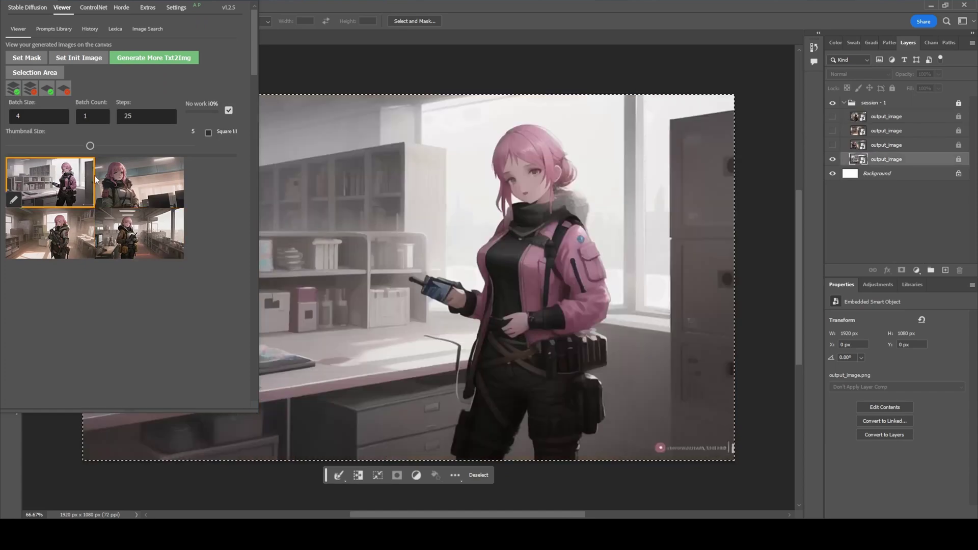
left_click(138, 172)
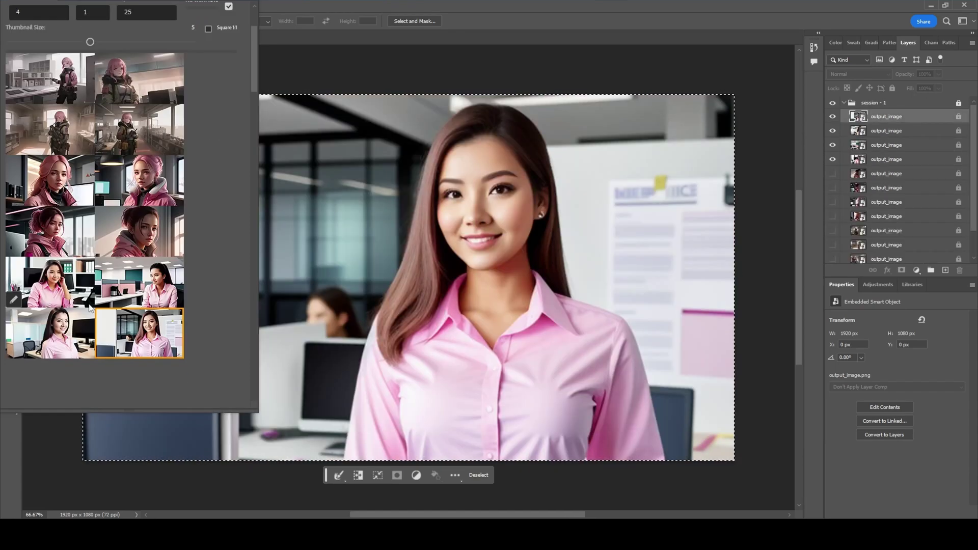
left_click(62, 267)
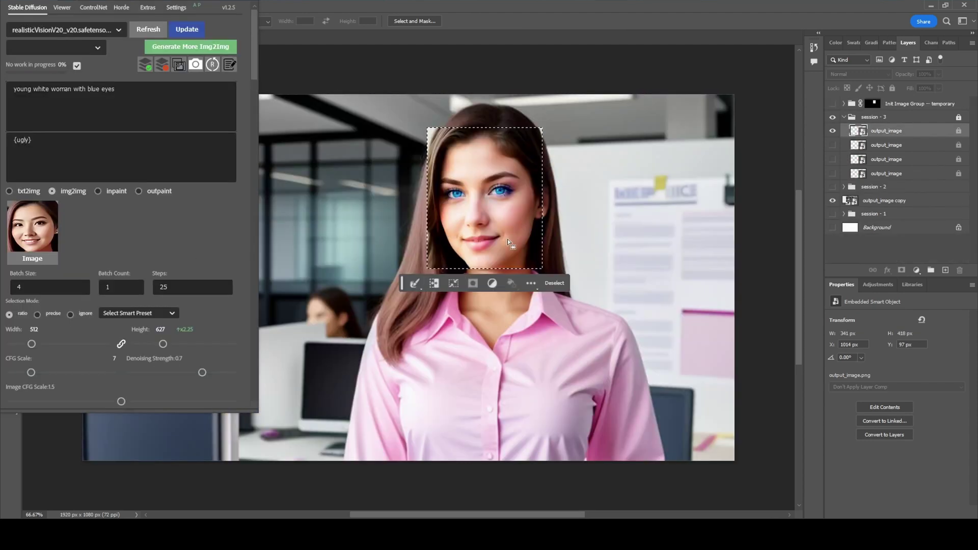
Compare the first three blue-eyed face variants from the Viewer gallery on the canvas.
scroll(500, 229, "up", 3)
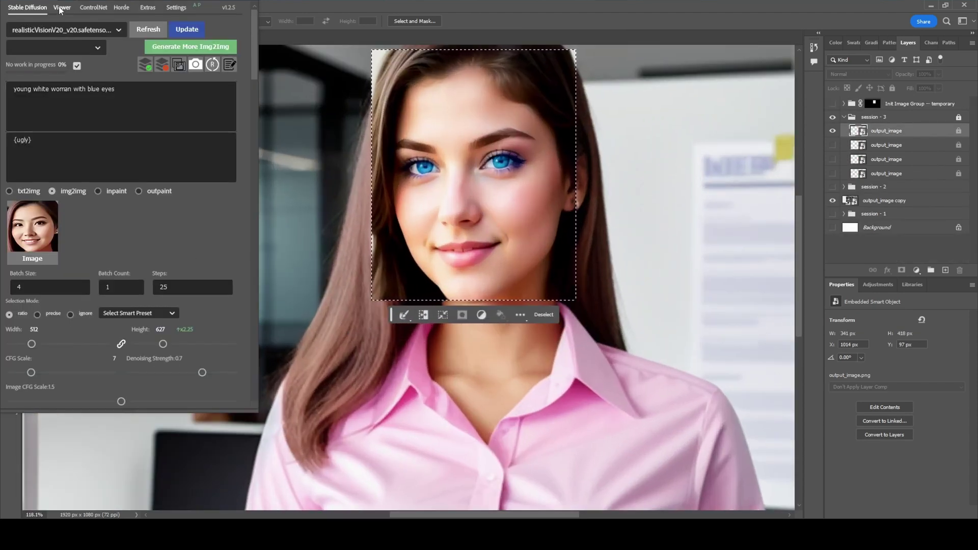
left_click(61, 8)
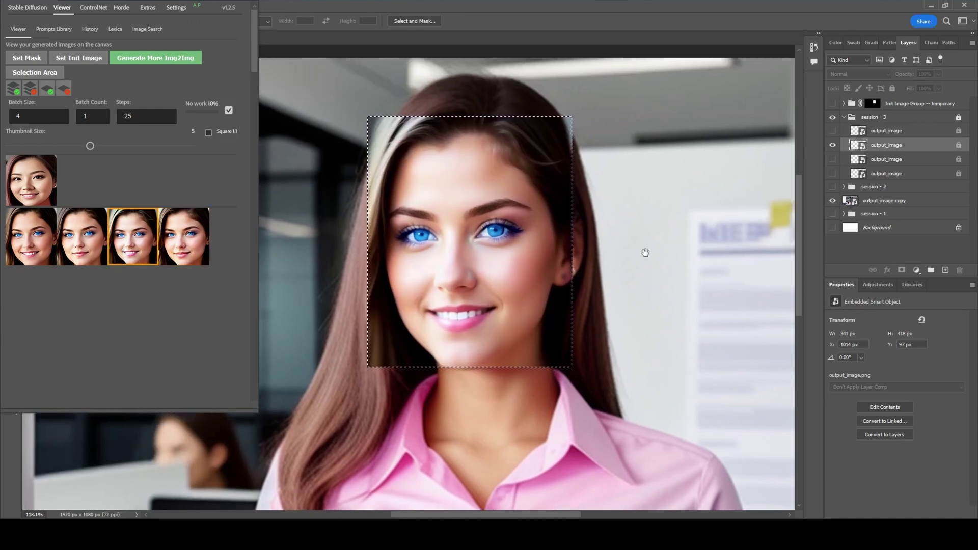
left_click(133, 236)
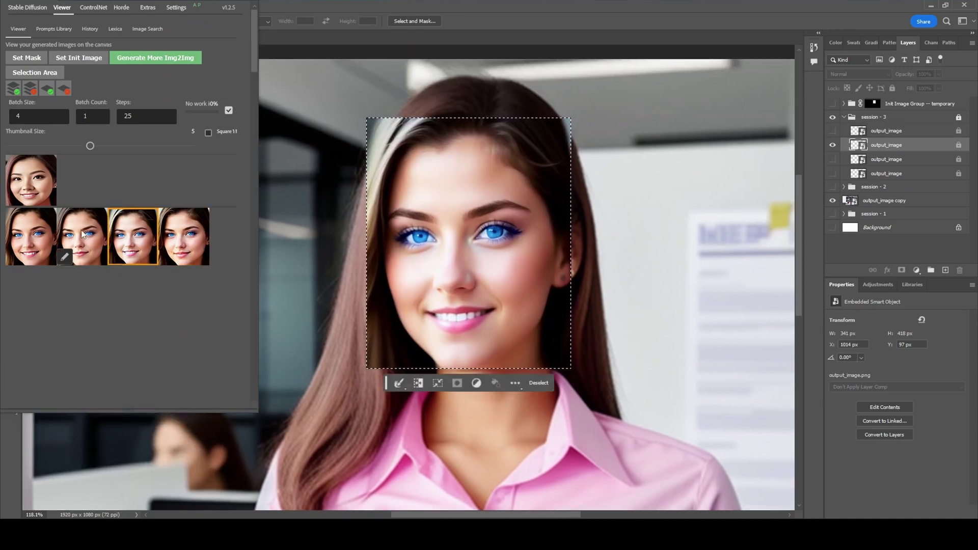
left_click(83, 234)
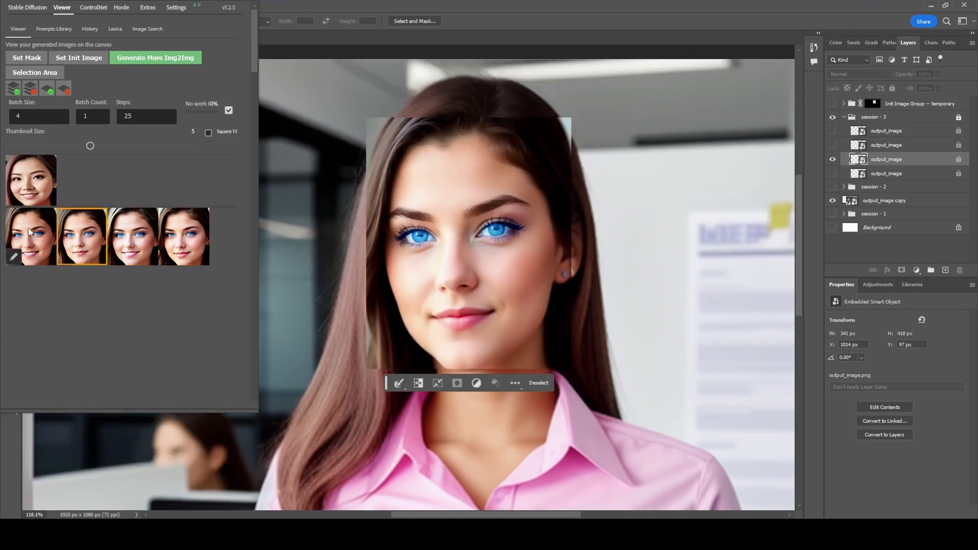
left_click(29, 232)
left_click(81, 235)
left_click(133, 235)
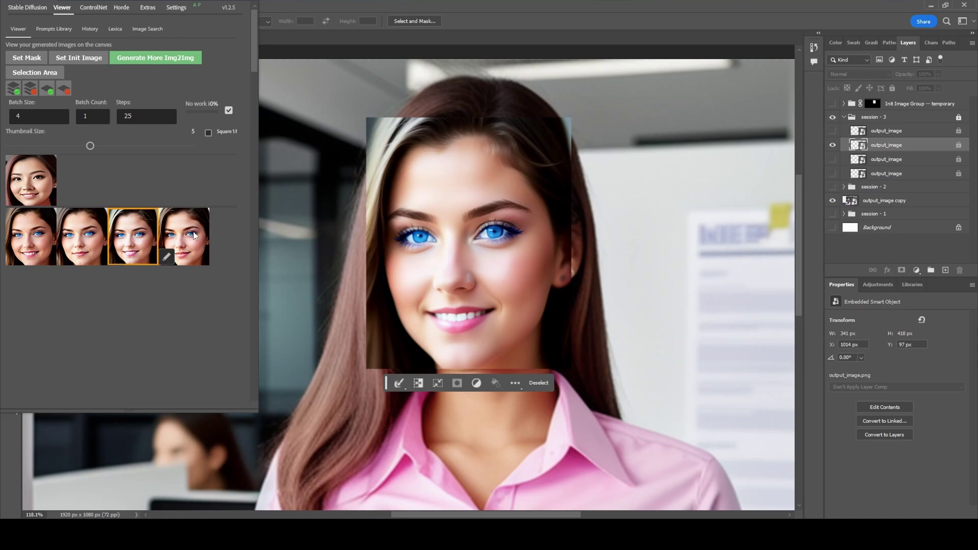
Keep the fourth face variant, clear the selection, and hide the office background layer.
left_click(194, 235)
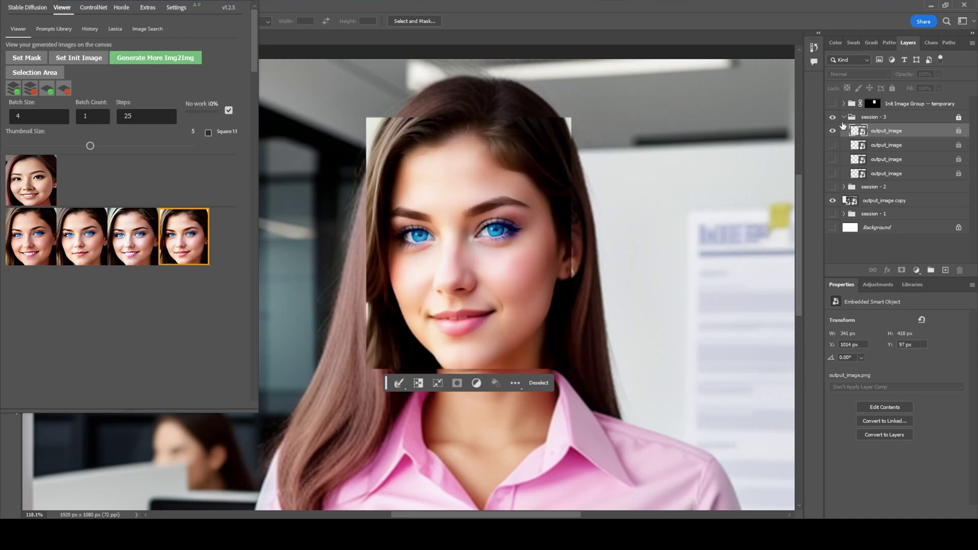
left_click(539, 383)
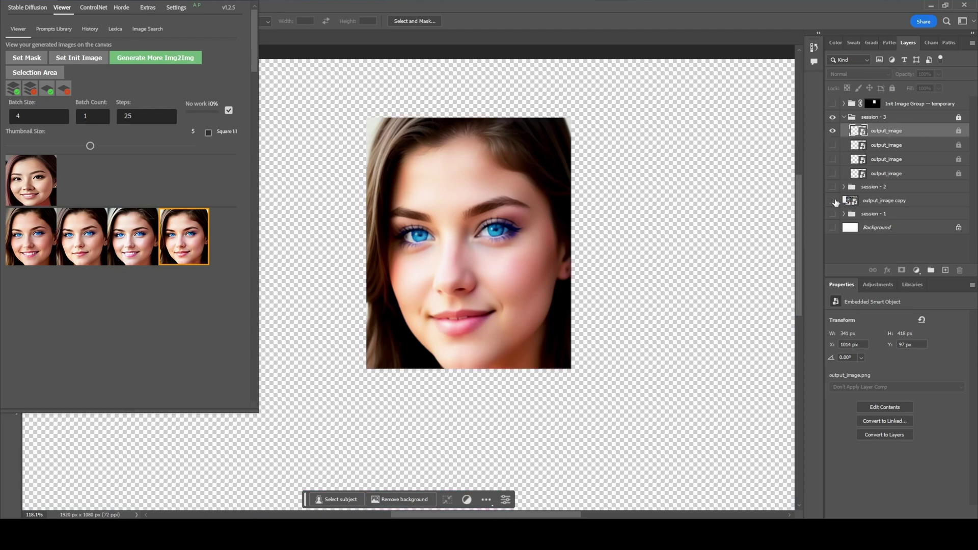
left_click(833, 200)
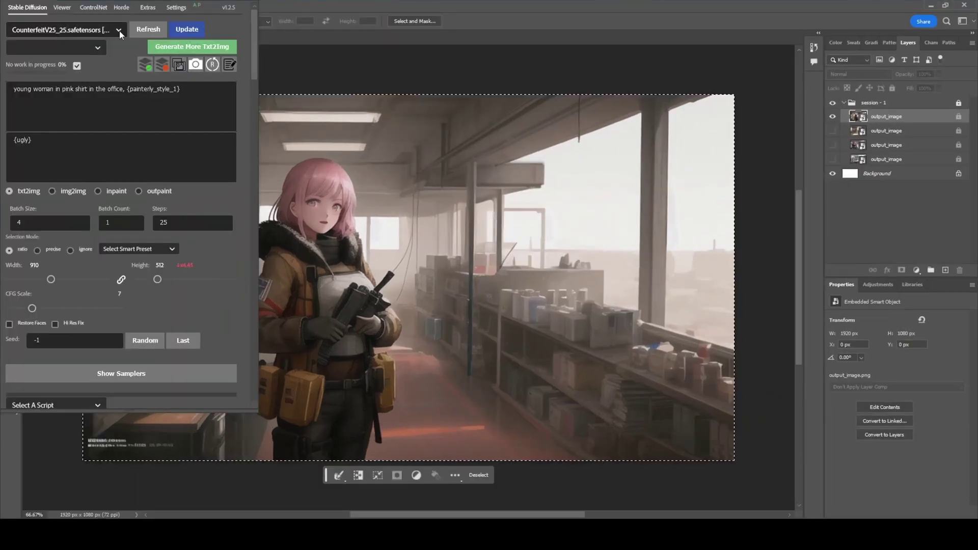
Switch to the rundiffusionFX_v10 model, review the previous thumbnails, and start a new txt2img batch.
left_click(120, 31)
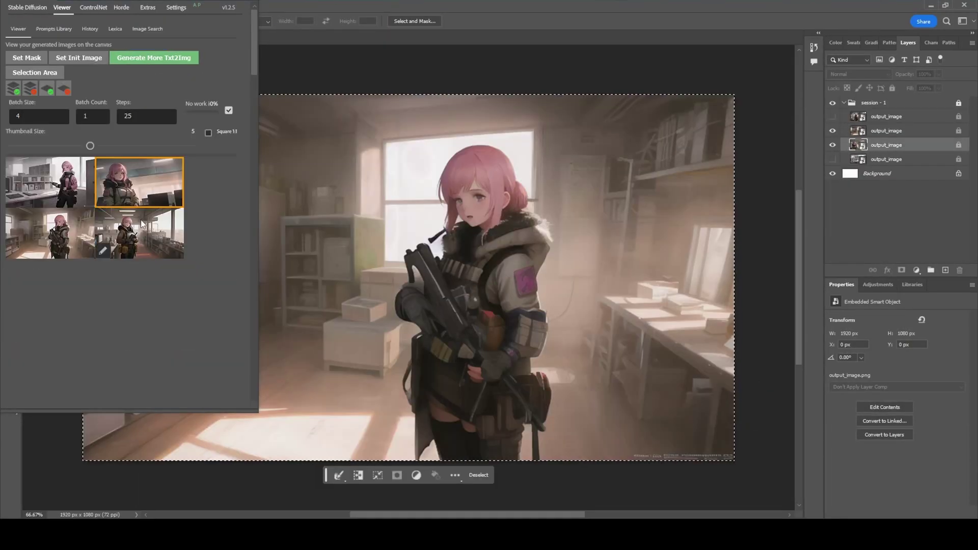
left_click(142, 225)
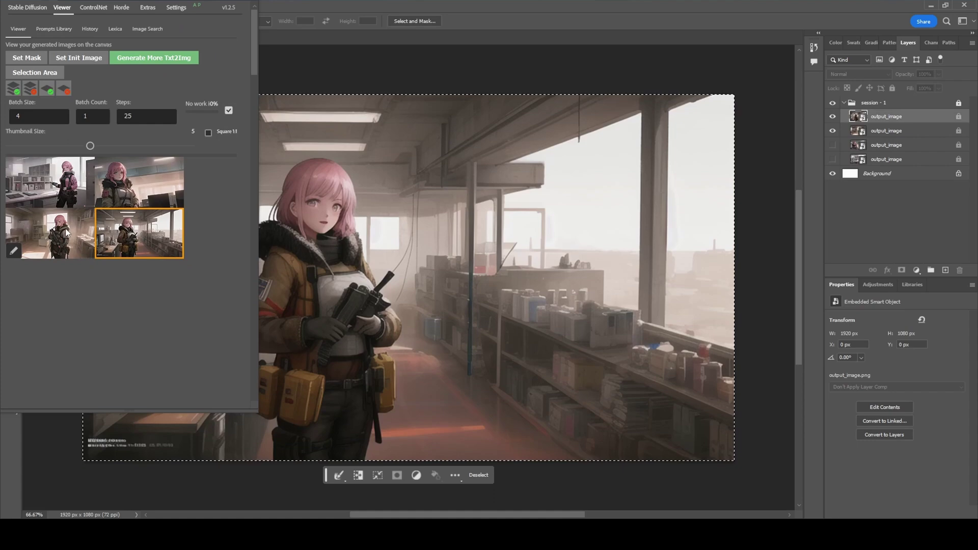
left_click(66, 231)
left_click(138, 182)
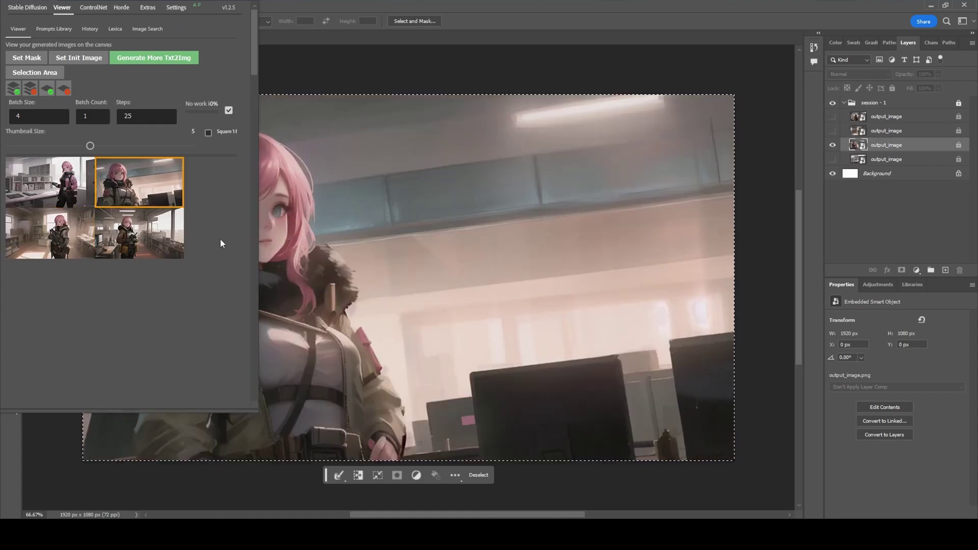
mouse_move(139, 234)
left_click(161, 240)
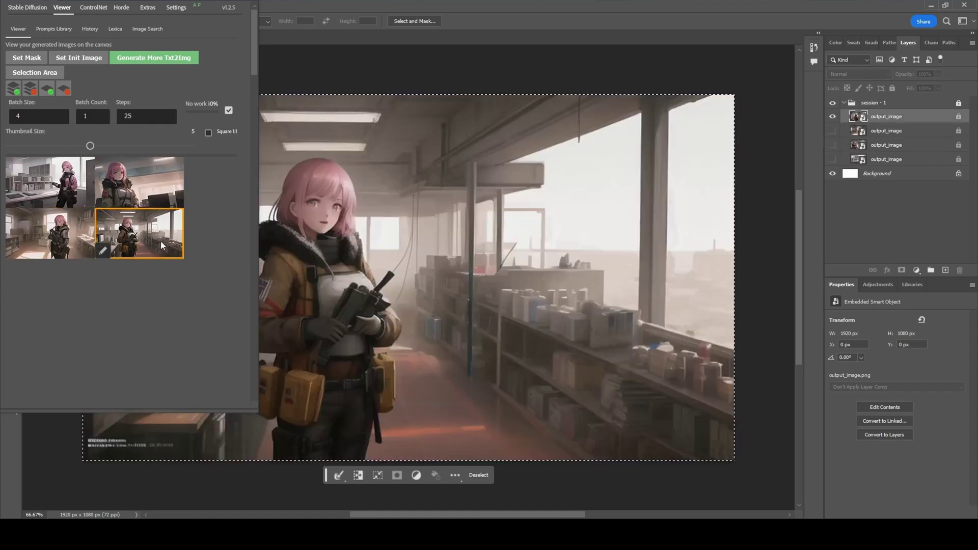
left_click(77, 237)
left_click(154, 58)
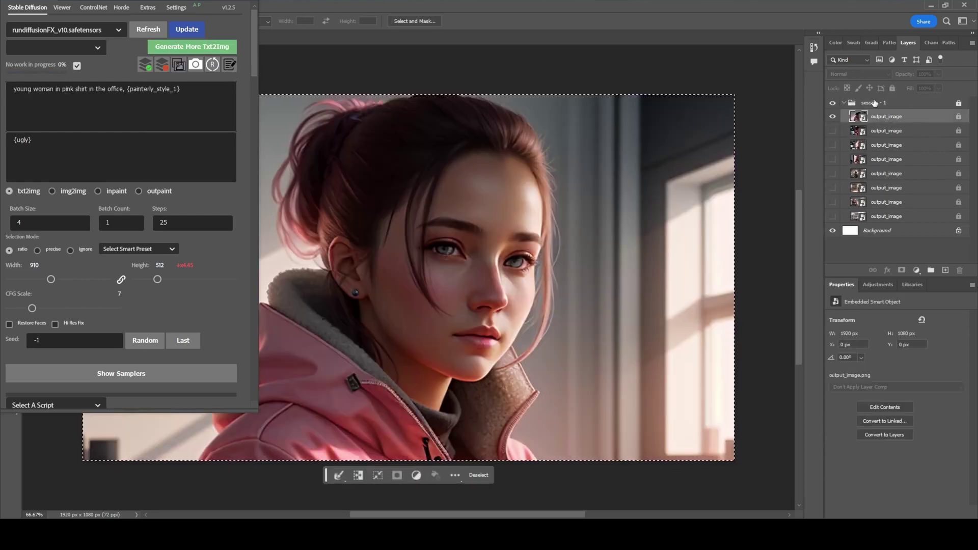
Preview all four new portraits and settle on the pink-haired woman by the monitor.
left_click(62, 7)
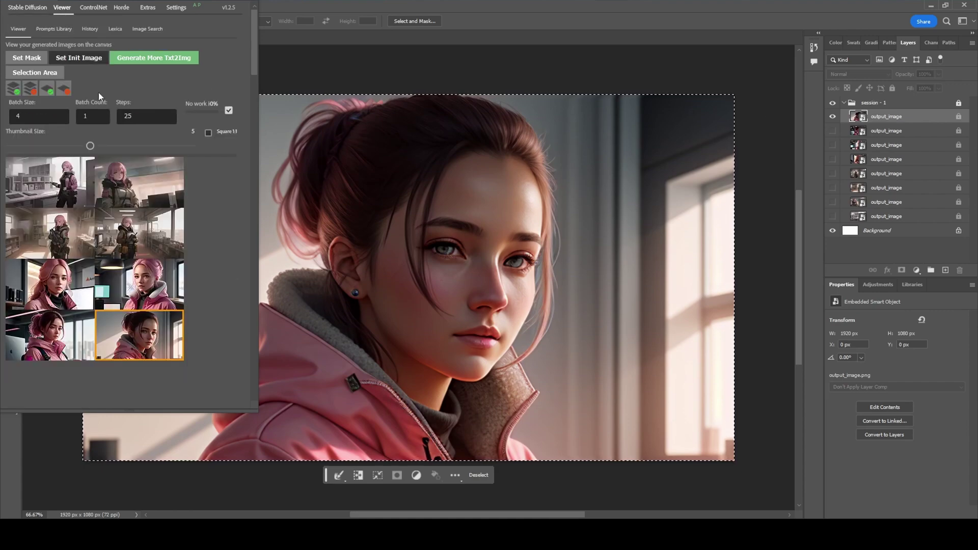
left_click(60, 288)
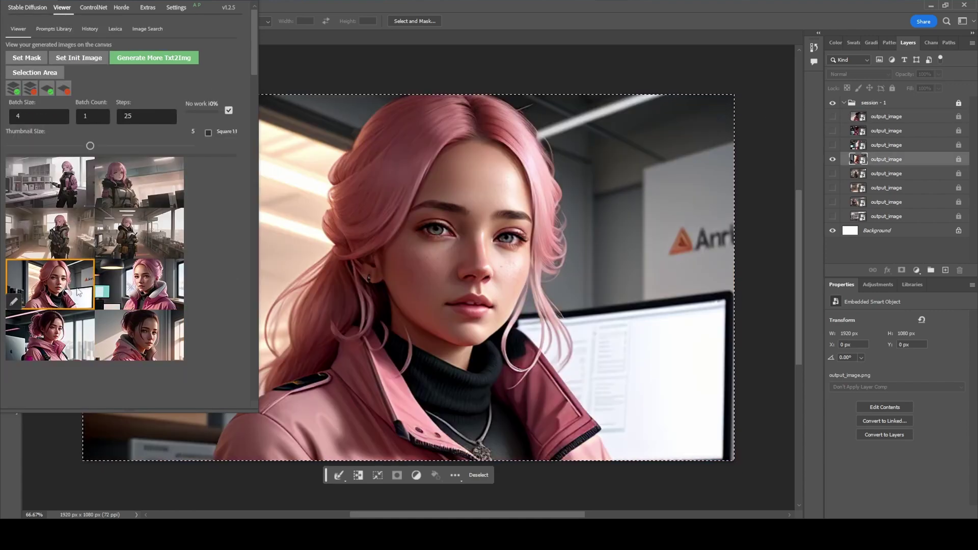
left_click(137, 285)
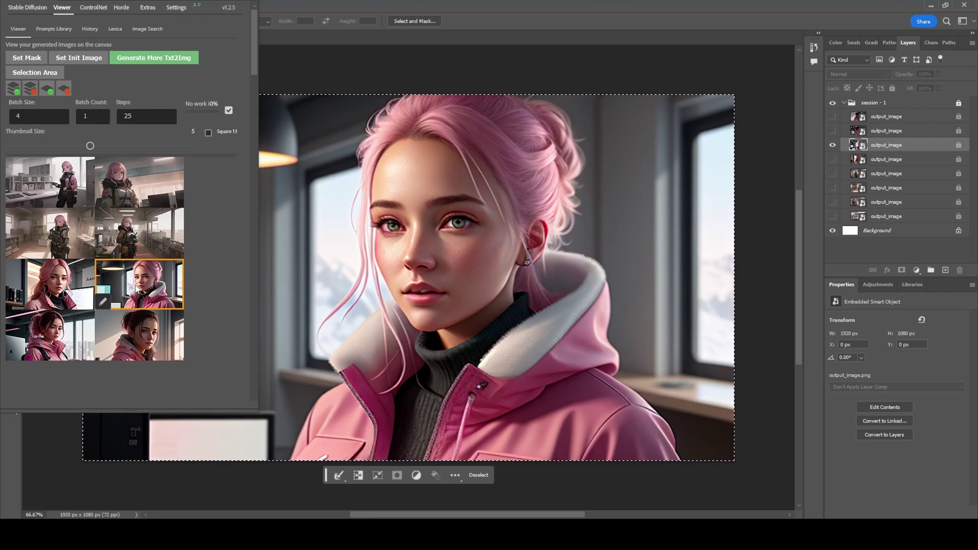
left_click(65, 335)
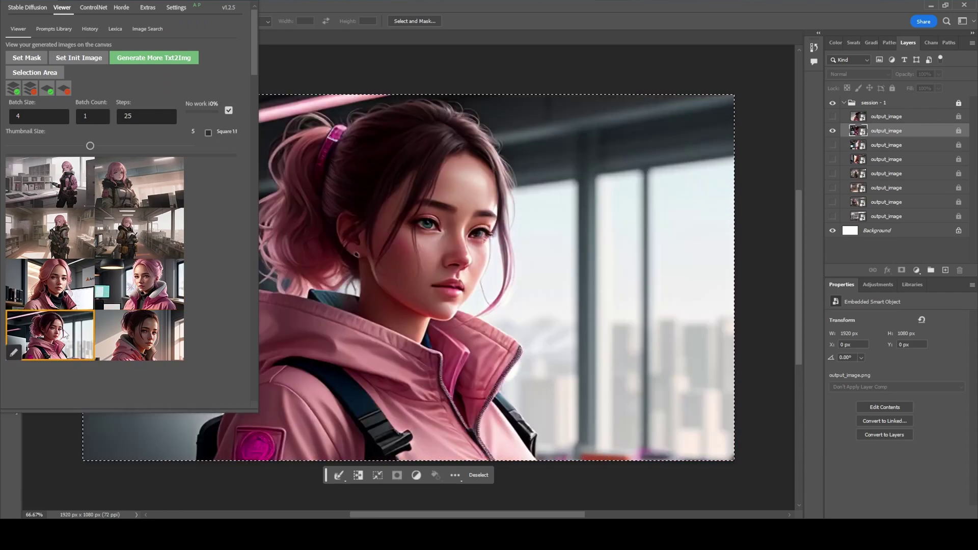
left_click(151, 339)
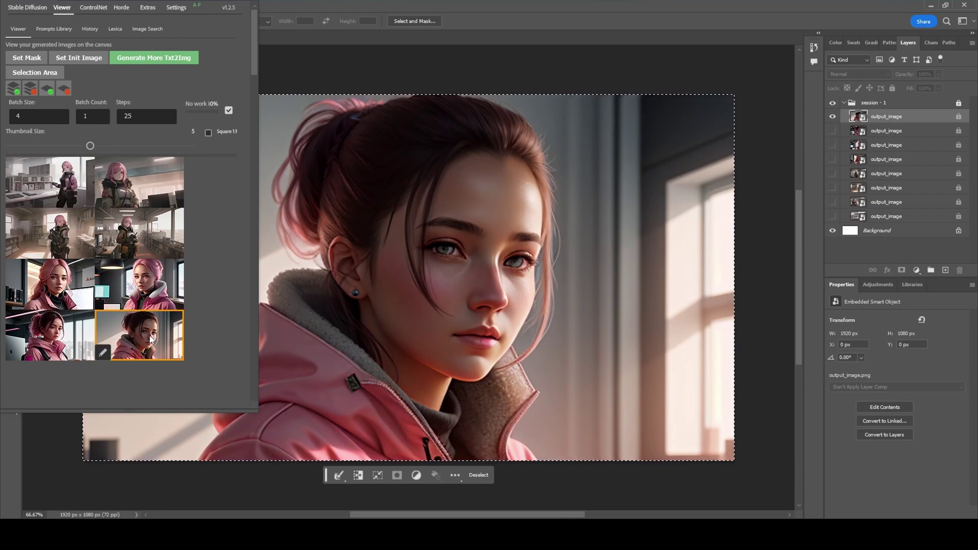
left_click(63, 279)
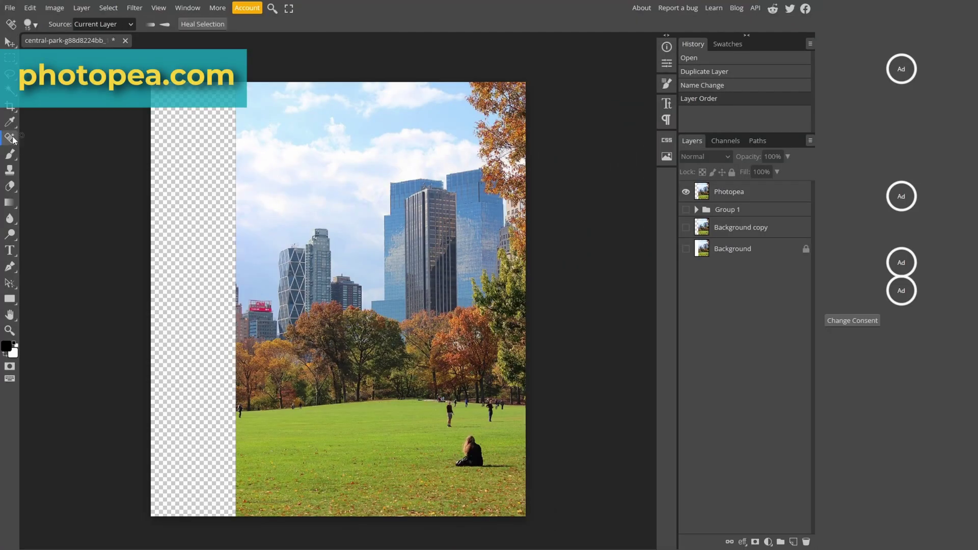
Erase the man on the lawn with Magic Replace using 'background', undoing and rerunning once.
right_click(9, 140)
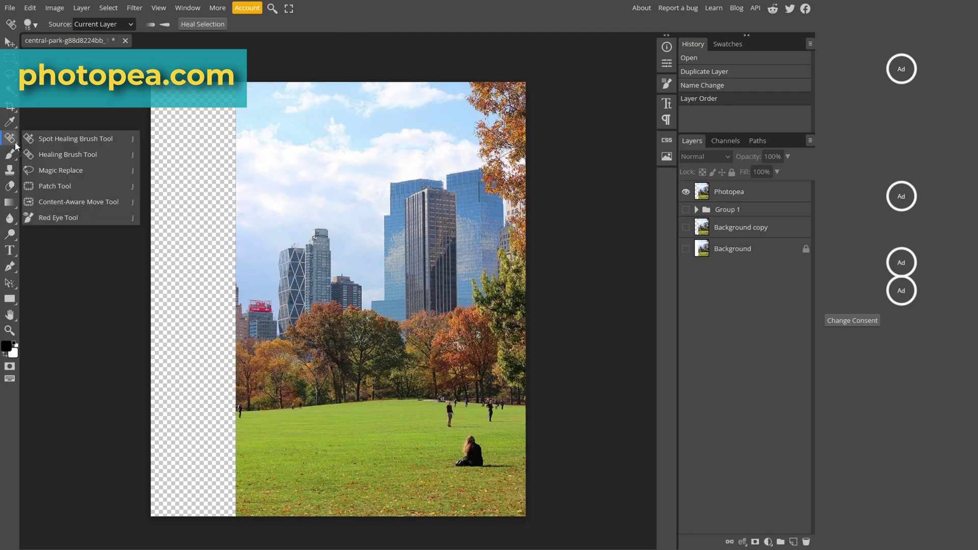
left_click(54, 173)
left_click_drag(388, 392, 390, 379)
left_click(190, 25)
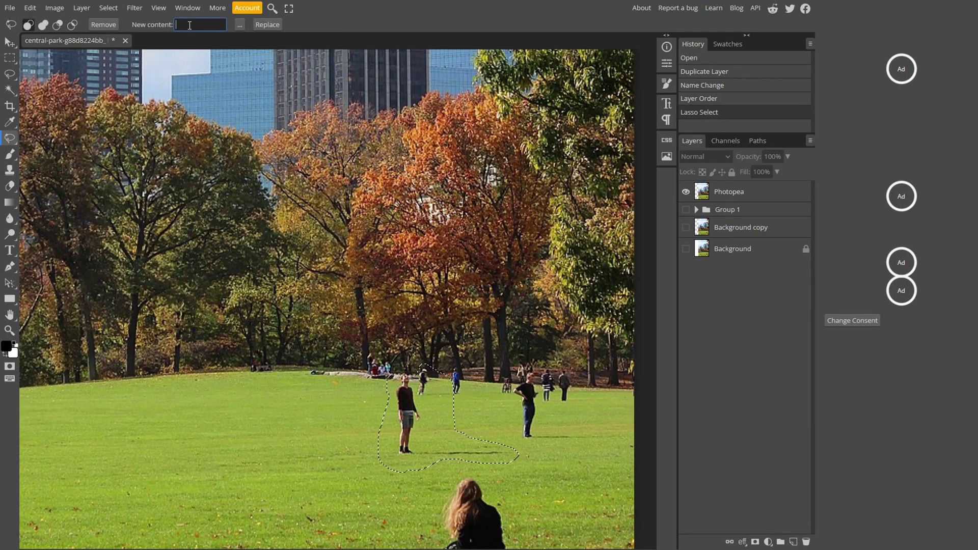
type("background")
left_click(240, 27)
left_click(679, 199)
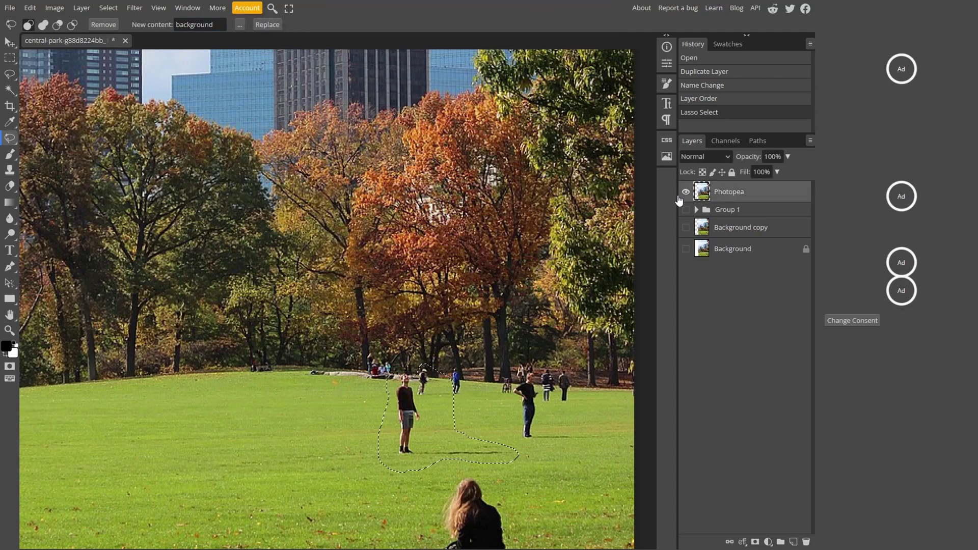
left_click(266, 26)
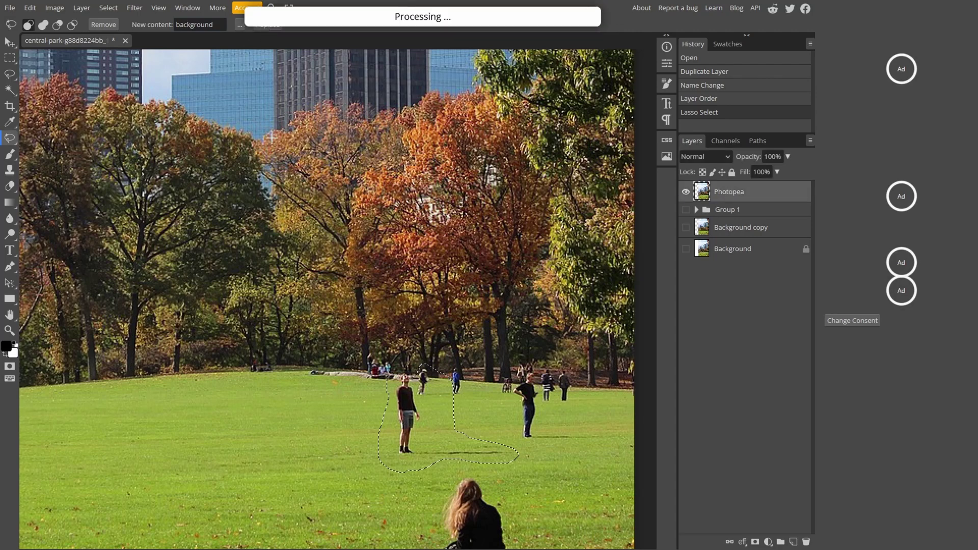
key("ctrl+z")
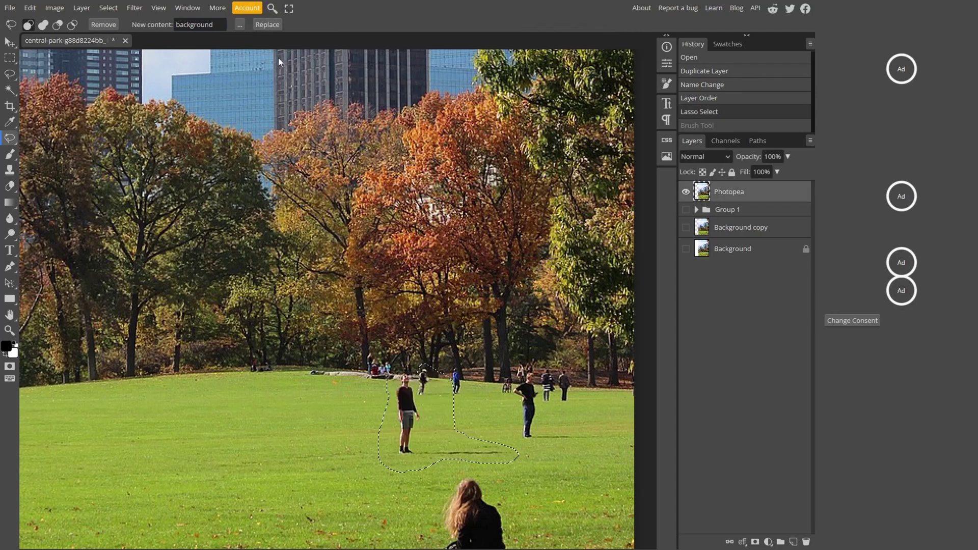
left_click(267, 25)
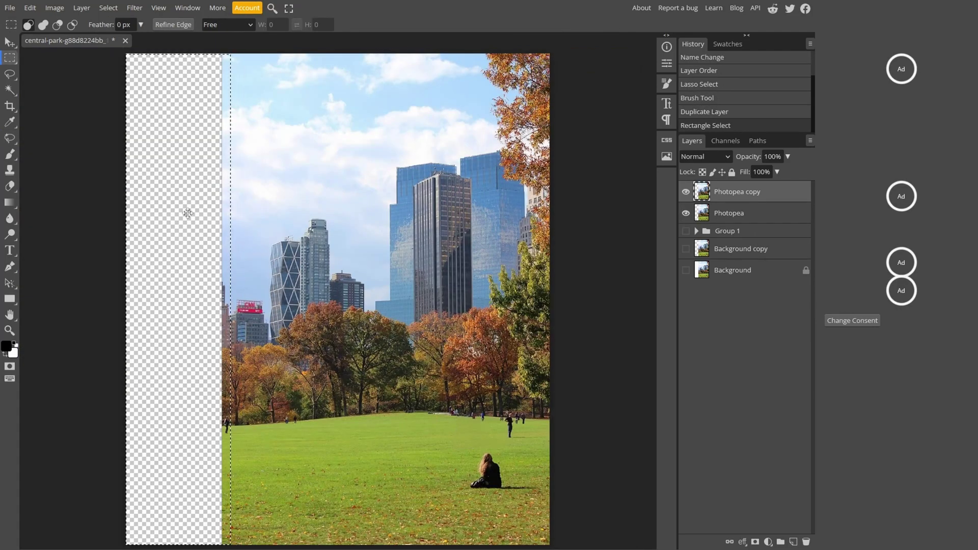
Fill the empty left transparent strip with Magic Replace using 'background' as the new content.
left_click_drag(122, 48, 232, 547)
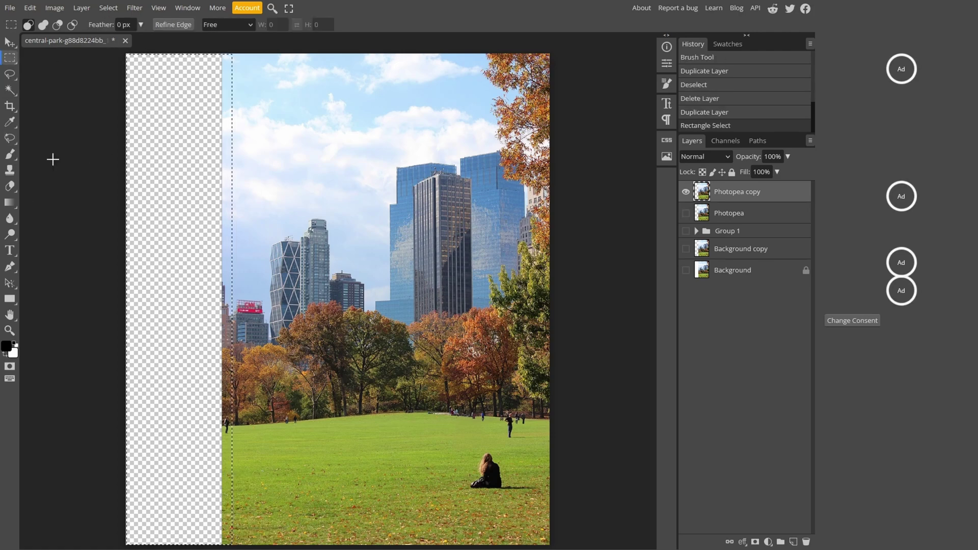
left_click(10, 138)
left_click(195, 25)
type("city park and")
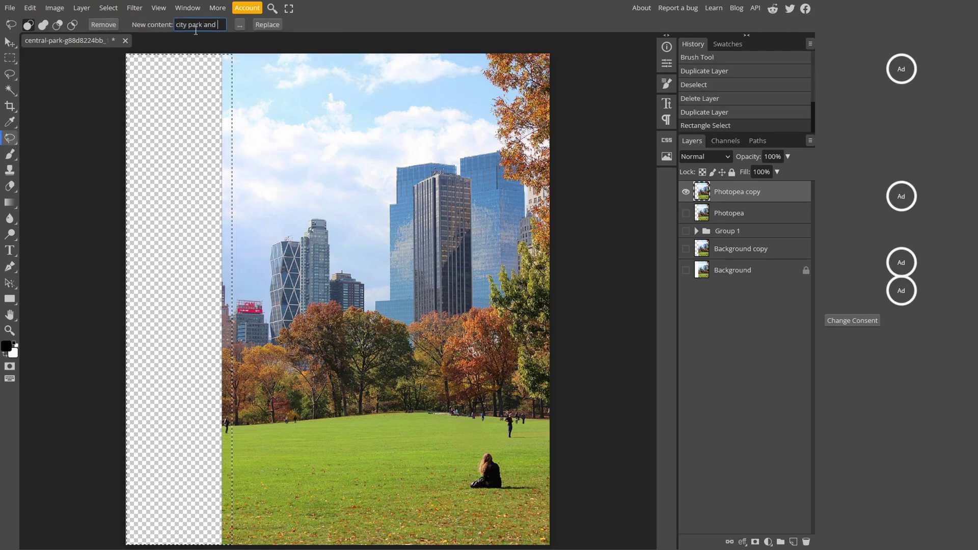
key("ctrl+a")
type("background")
key("Return")
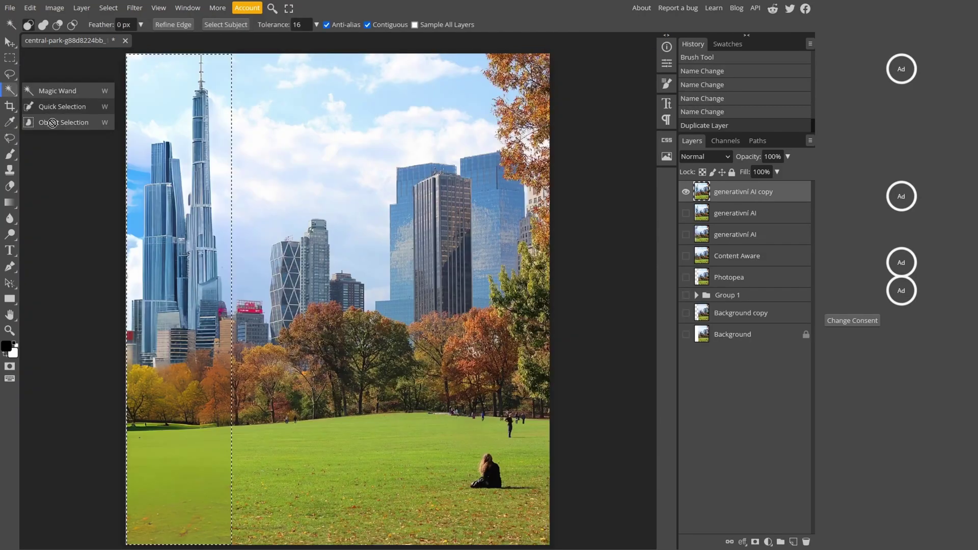
left_click(53, 123)
Select the grass lawn and replace it with 'winter' snowy ground.
left_click(305, 467)
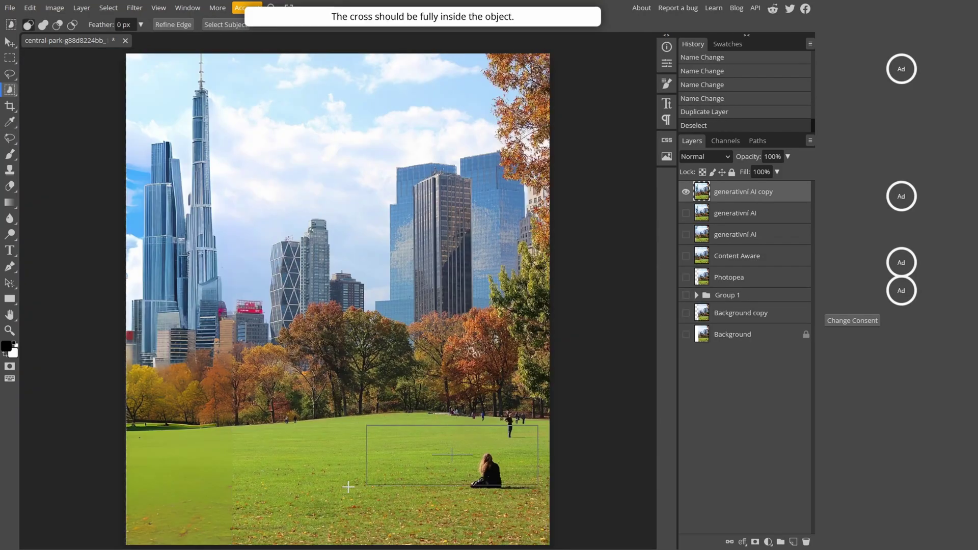
left_click_drag(556, 405, 104, 541)
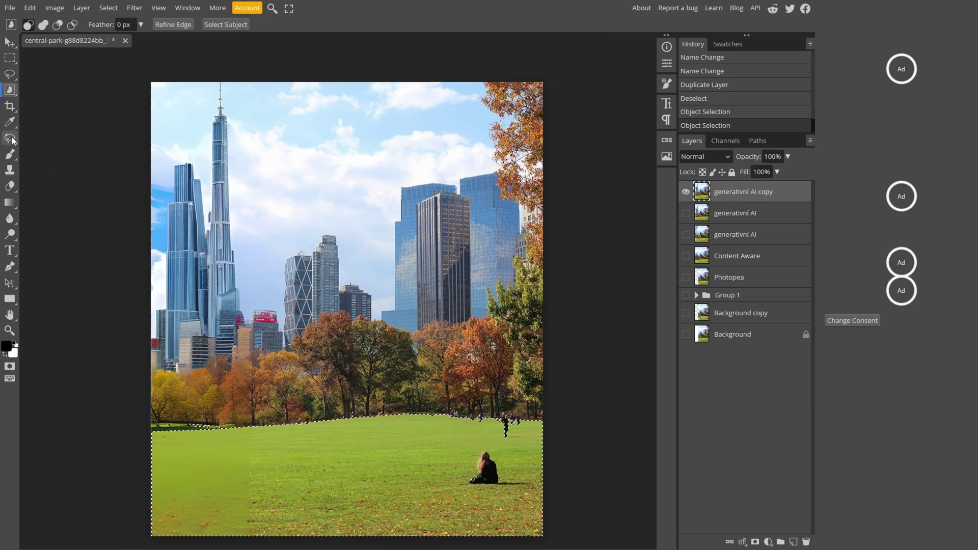
left_click(12, 139)
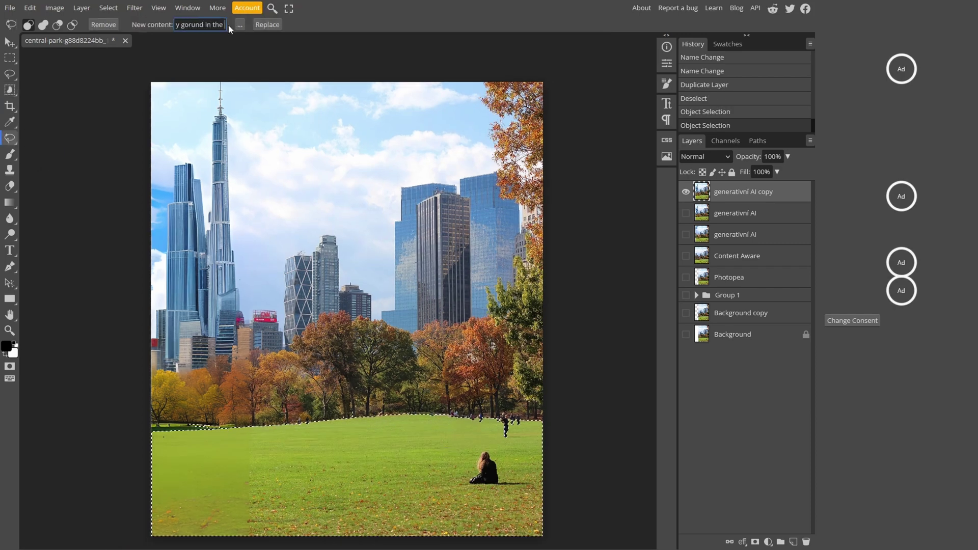
type("winter")
left_click(268, 25)
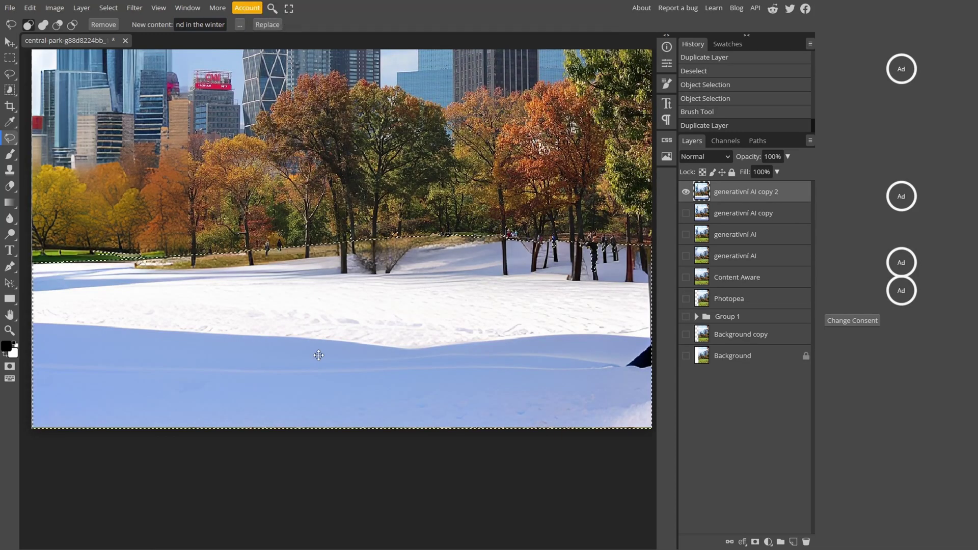
Toggle layer visibility to compare the green lawn with the different snowy versions.
left_click(686, 234)
left_click(686, 192)
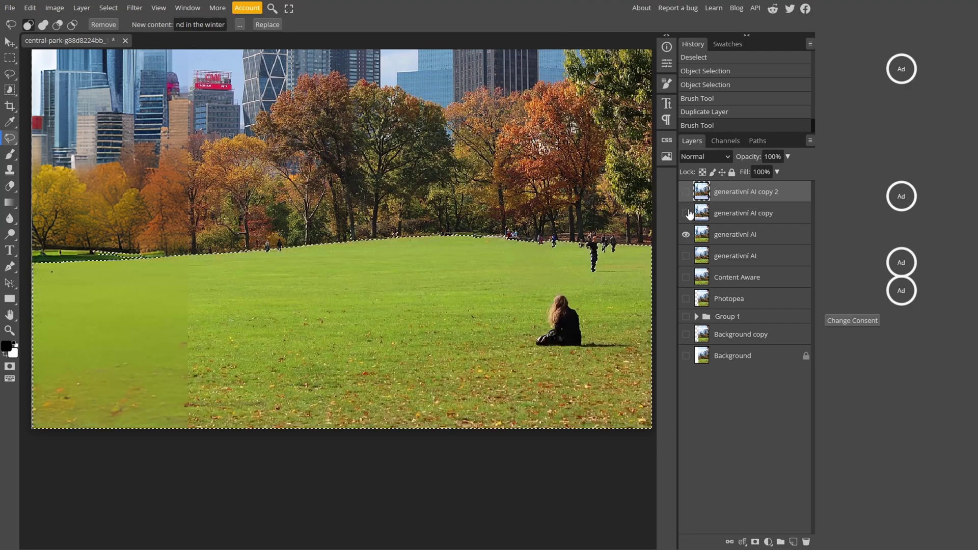
left_click(686, 213)
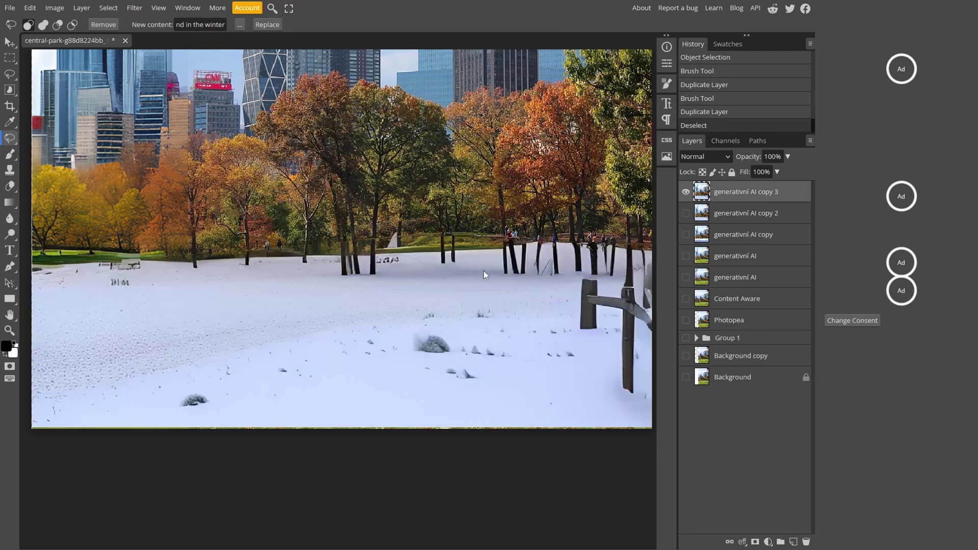
scroll(449, 217, "down", 3)
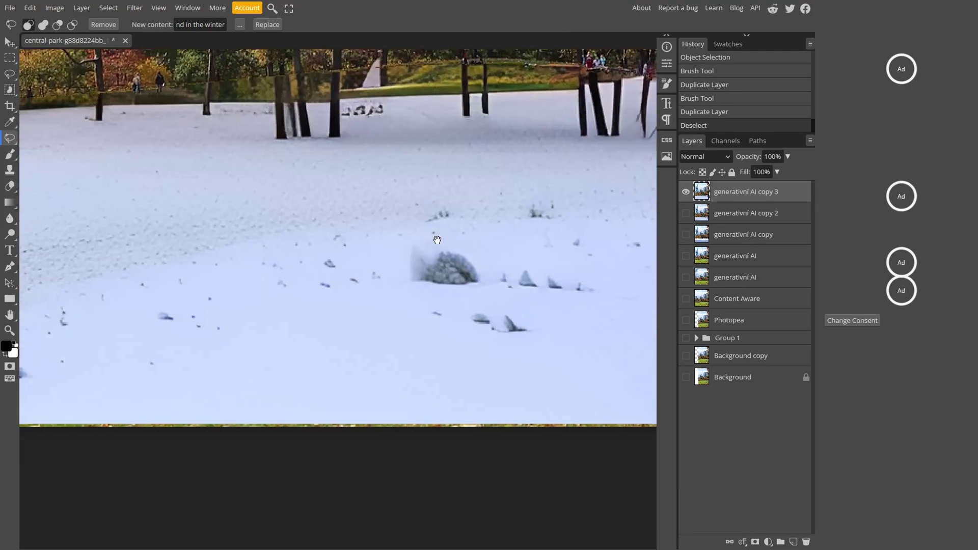
scroll(449, 216, "up", 1)
Lasso a patch of snow and generate a 'young man walking his dog' there.
mouse_move(172, 214)
left_mouse_down()
mouse_move(554, 483)
mouse_move(176, 216)
left_mouse_up()
double_click(182, 25)
key("End")
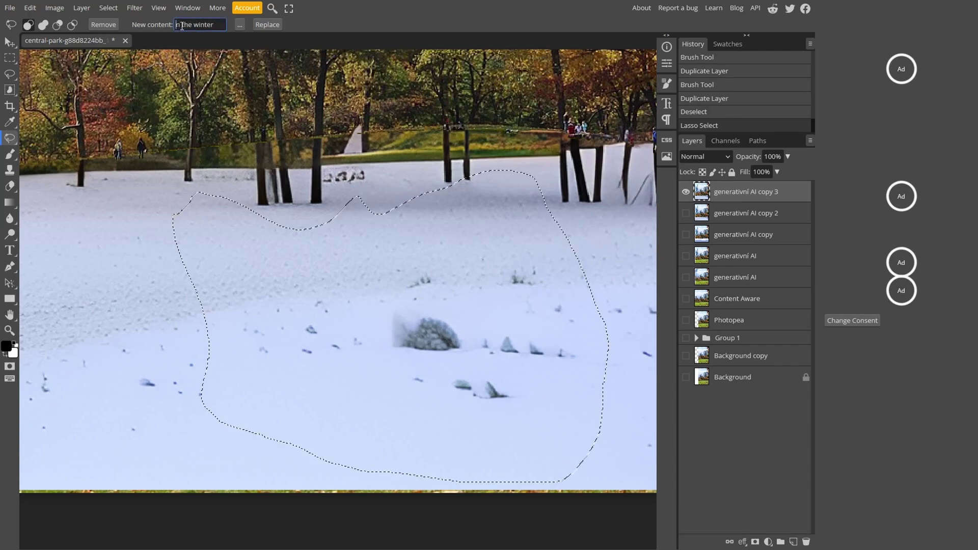
type("al")
type("king his dog")
left_click(274, 26)
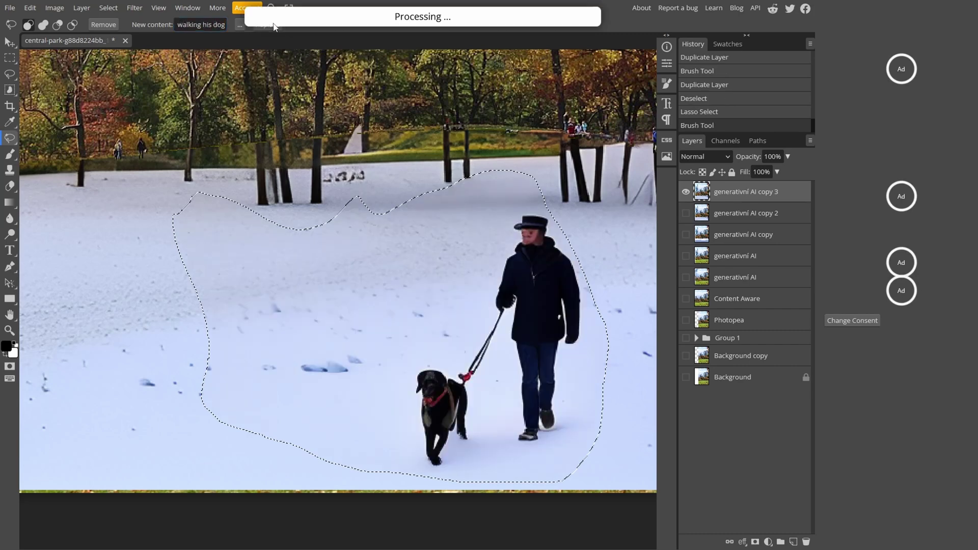
Duplicate the top generated layer and generate another man-and-dog variation in the selection.
scroll(551, 264, "up", 3)
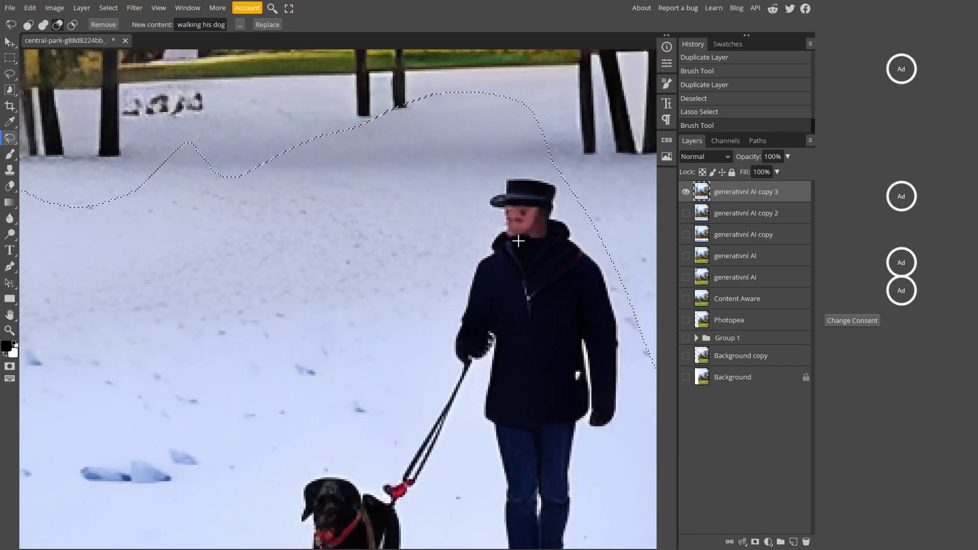
scroll(551, 265, "down", 2)
right_click(728, 196)
left_click(755, 235)
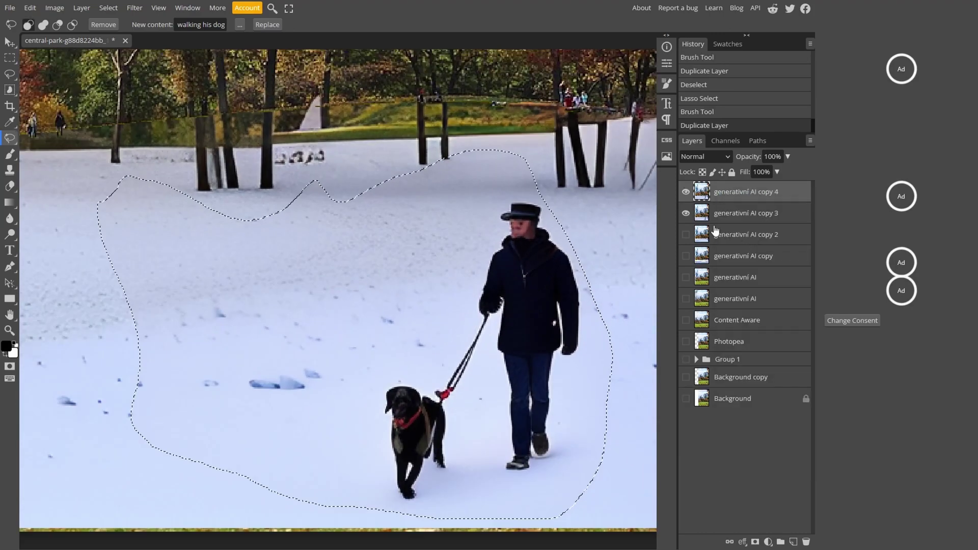
left_click(268, 24)
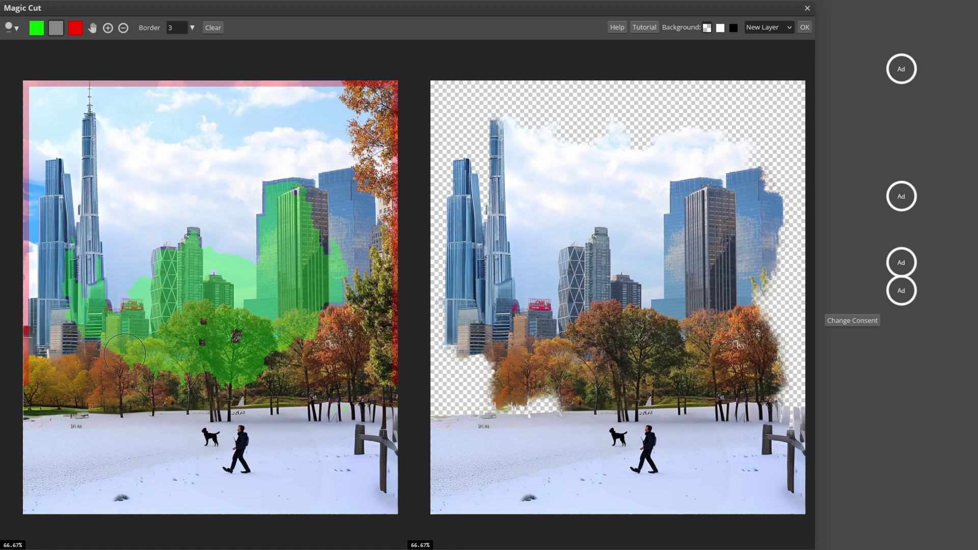
Erase the keep marks over the park trees and central buildings, then clear all marks.
mouse_move(116, 350)
left_mouse_down()
mouse_move(263, 388)
mouse_move(326, 264)
left_mouse_up()
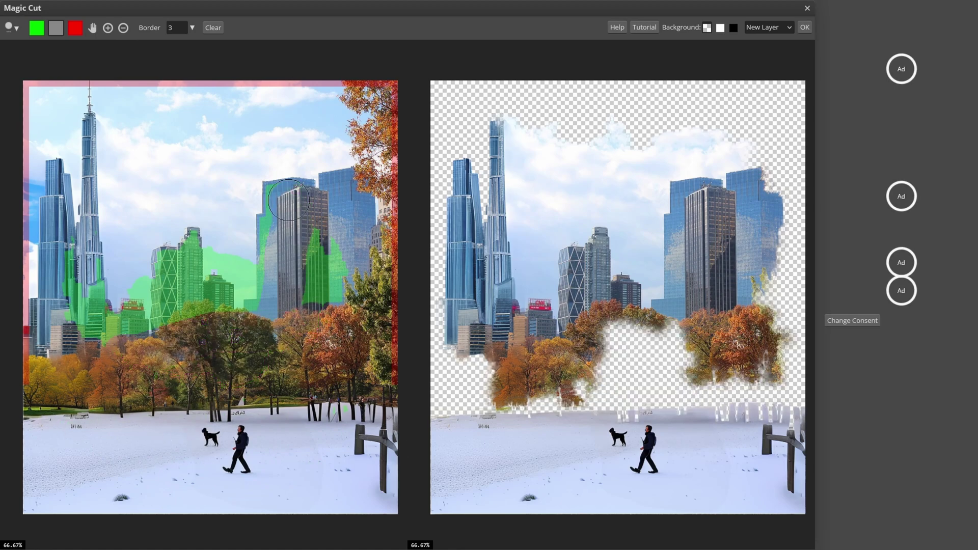
left_click_drag(263, 352, 80, 265)
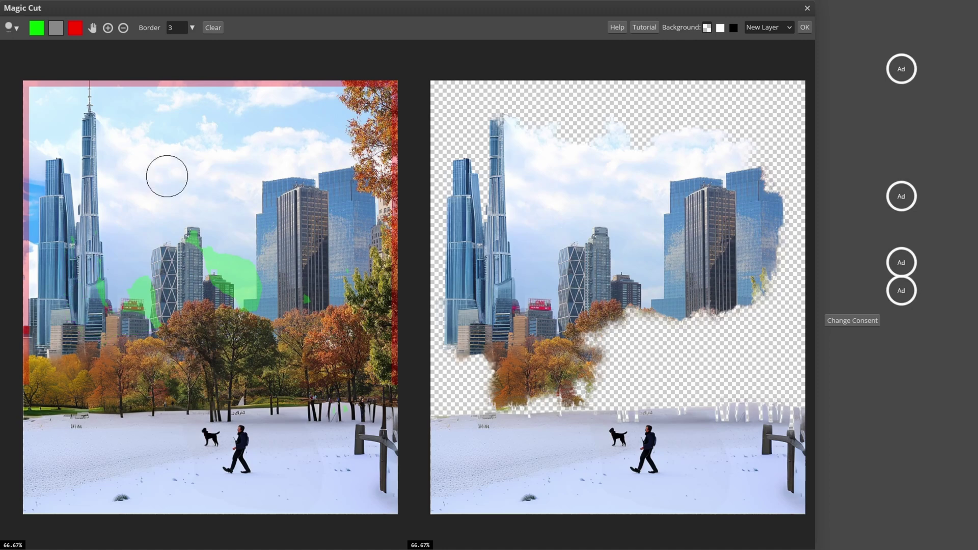
left_click(37, 27)
left_click_drag(15, 239, 13, 281)
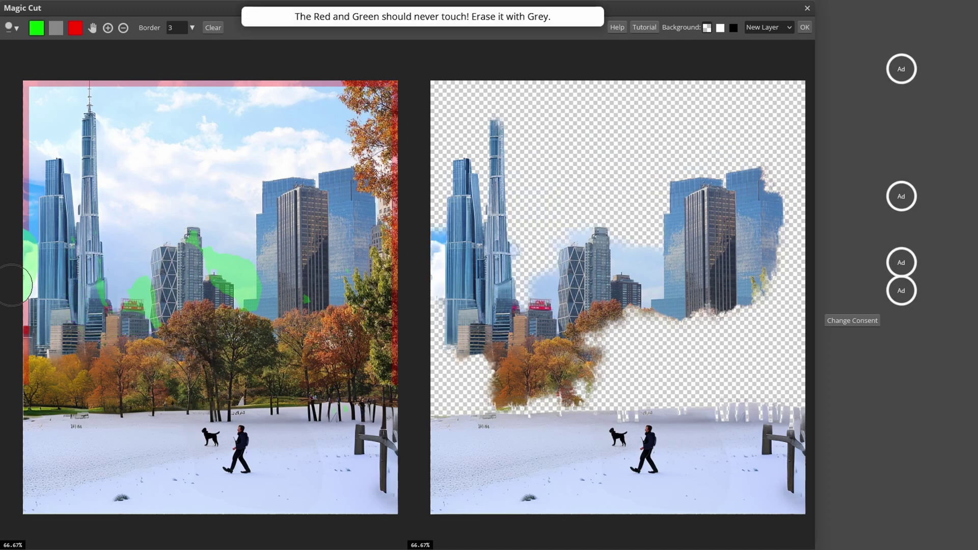
left_click(212, 28)
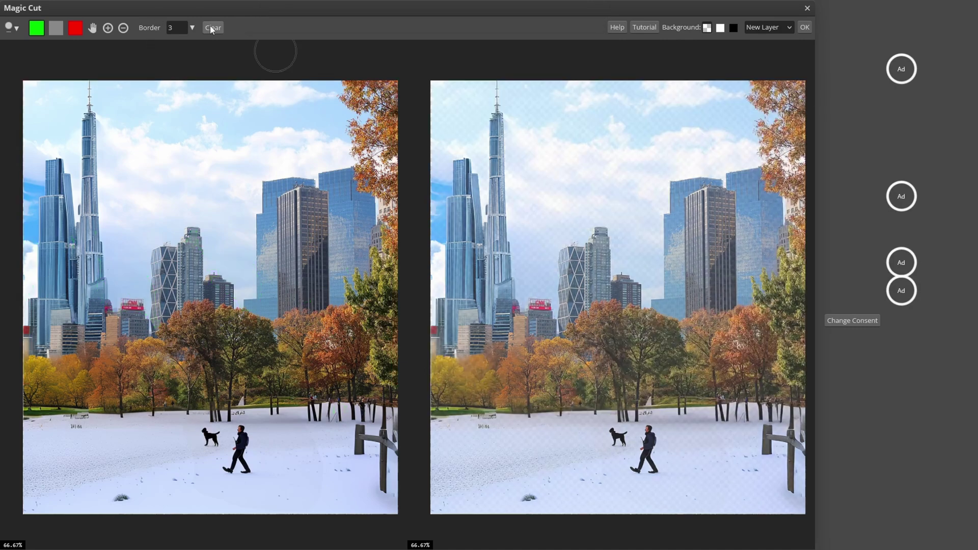
Mark the sky as the area to keep and resize the marking brush.
mouse_move(117, 110)
left_mouse_down()
mouse_move(159, 194)
mouse_move(242, 92)
mouse_move(132, 100)
left_mouse_up()
left_click_drag(50, 93, 28, 295)
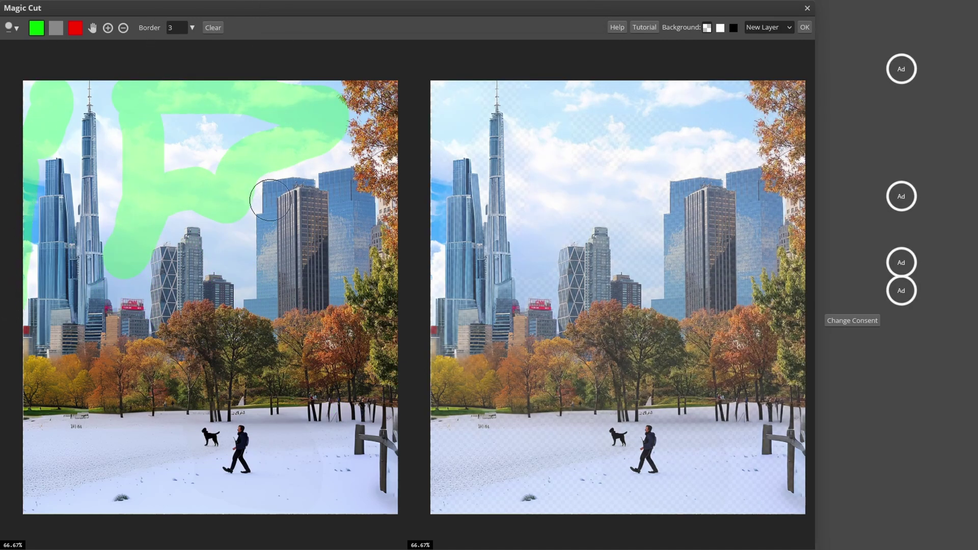
left_click(17, 28)
mouse_move(97, 56)
left_mouse_down()
mouse_move(71, 56)
mouse_move(80, 54)
left_mouse_up()
left_click(17, 28)
Mark the central towers and the gaps between them for removal, erasing stray marks on the left tower.
mouse_move(213, 220)
left_mouse_down()
mouse_move(243, 265)
mouse_move(255, 195)
left_mouse_up()
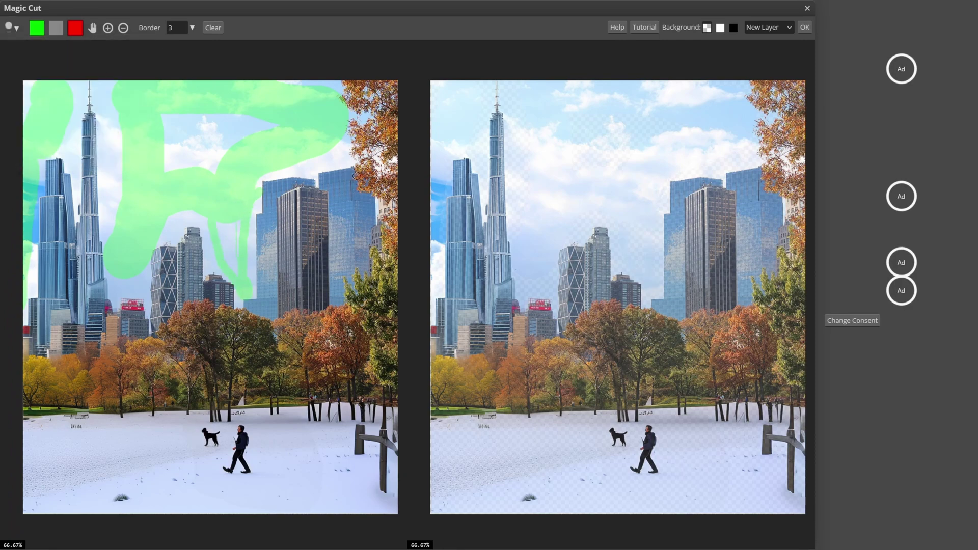
mouse_move(356, 175)
left_mouse_down()
mouse_move(240, 341)
mouse_move(174, 260)
mouse_move(153, 392)
mouse_move(95, 132)
left_mouse_up()
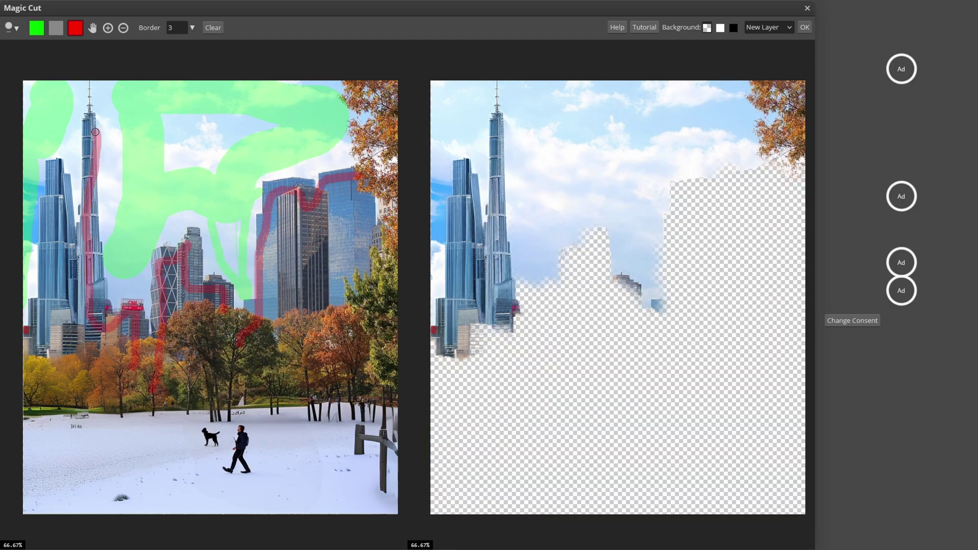
left_click(56, 27)
left_click_drag(98, 125, 98, 194)
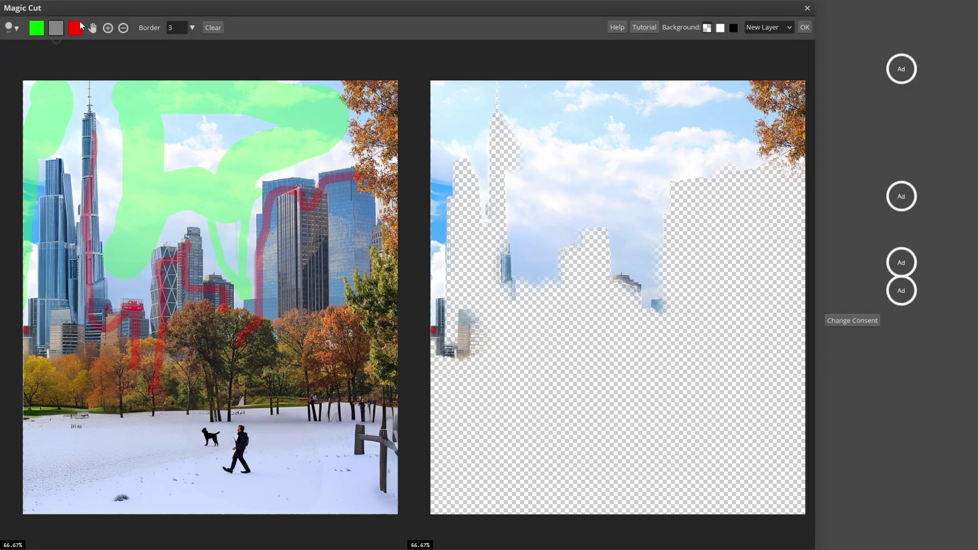
left_click(82, 27)
mouse_move(60, 183)
left_mouse_down()
mouse_move(59, 389)
mouse_move(189, 367)
left_mouse_up()
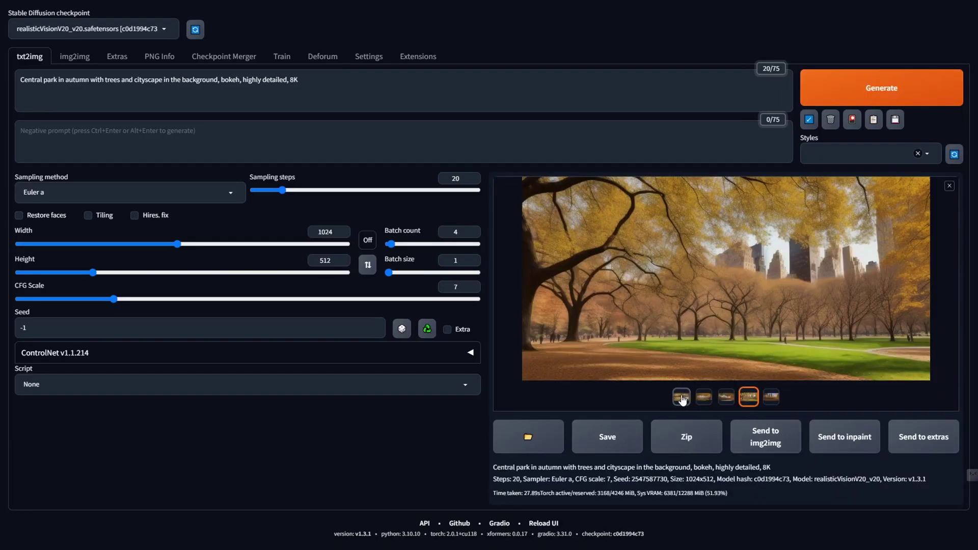
Review the four generated autumn Central Park images in the full-screen gallery.
left_click(682, 397)
left_click(700, 275)
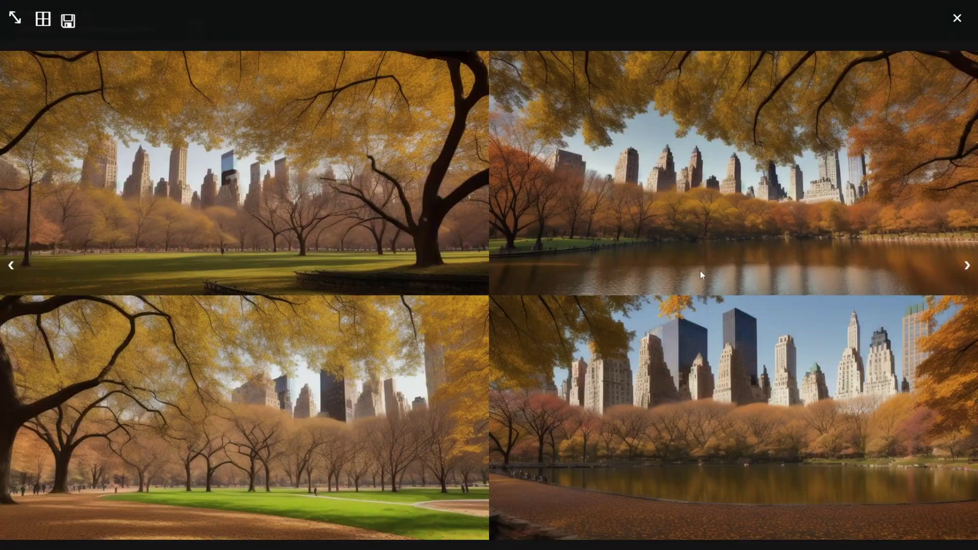
left_click(967, 266)
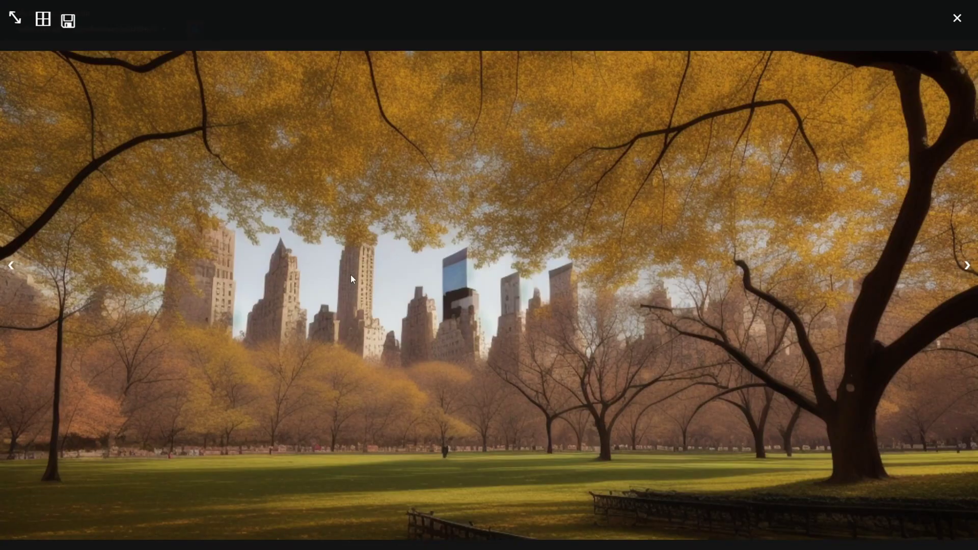
scroll(370, 313, "down", 1)
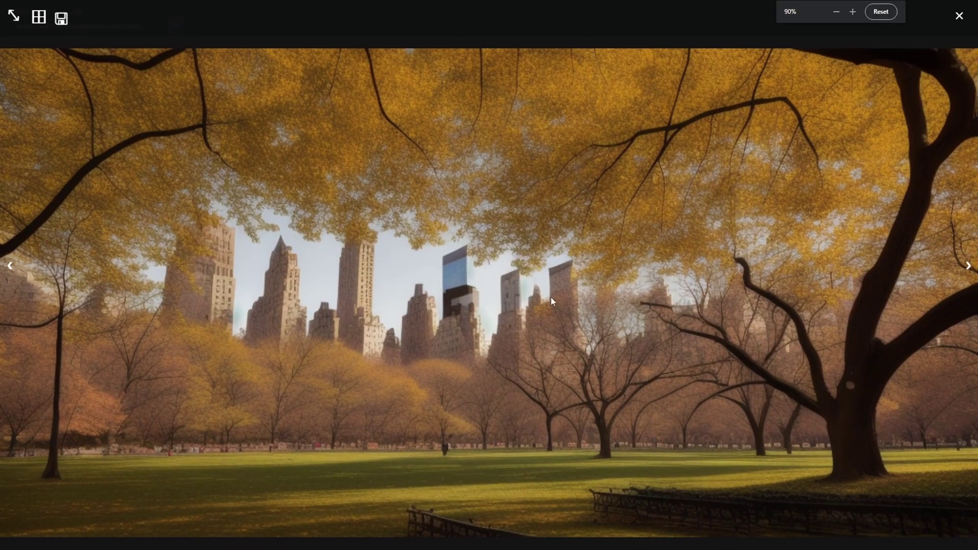
left_click(967, 268)
Go on to the skyline-over-the-lake image, then mask part of a park lawn for inpainting.
left_click(967, 267)
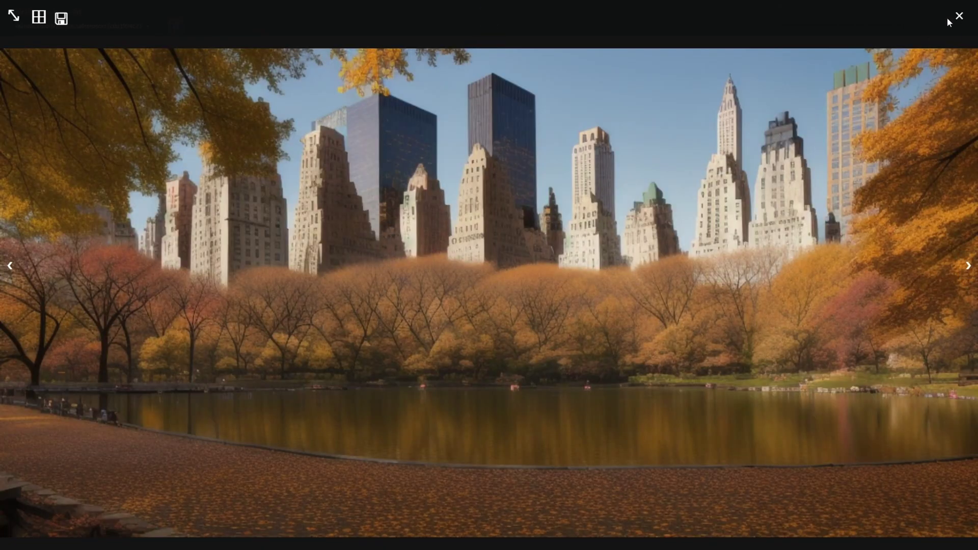
mouse_move(315, 422)
left_mouse_down()
mouse_move(305, 408)
mouse_move(326, 382)
mouse_move(295, 359)
mouse_move(330, 379)
mouse_move(275, 364)
mouse_move(352, 370)
left_mouse_up()
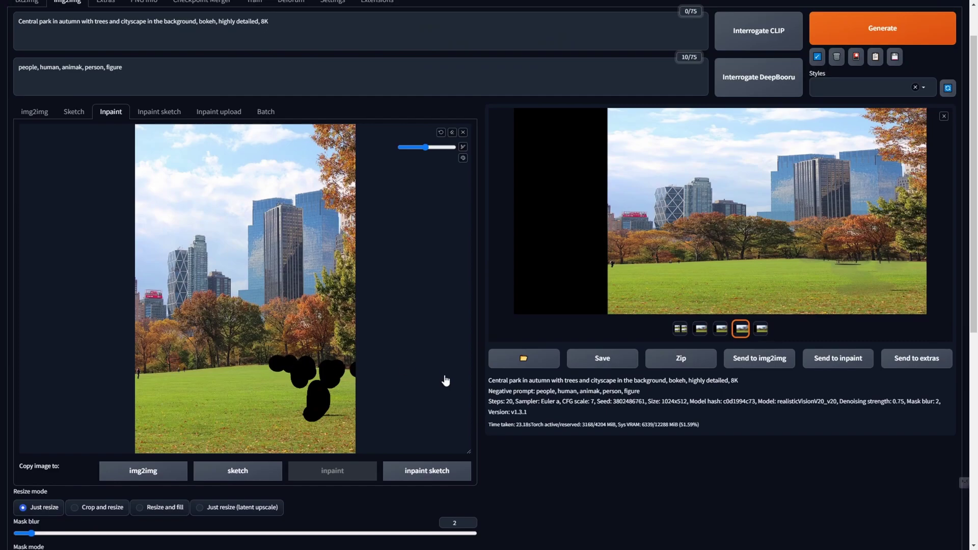
scroll(245, 306, "down", 7)
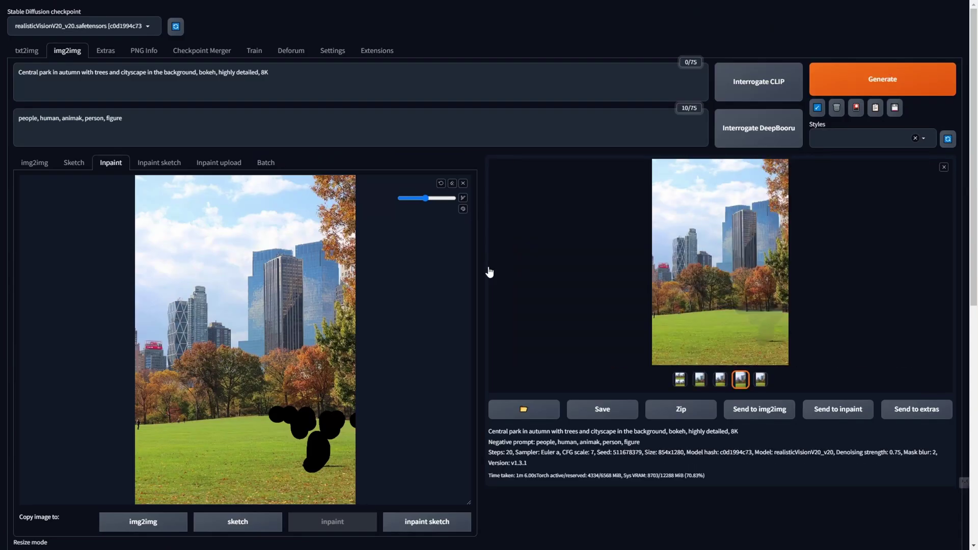
Review the inpainted park results full-screen, then regenerate with the young-man-walking-his-dog prompt.
left_click(682, 387)
left_click(719, 270)
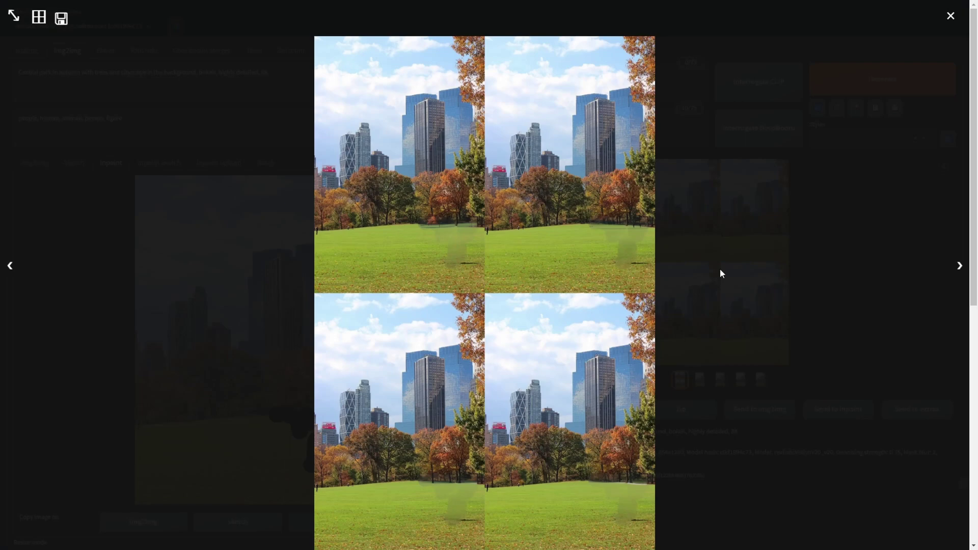
left_click(961, 267)
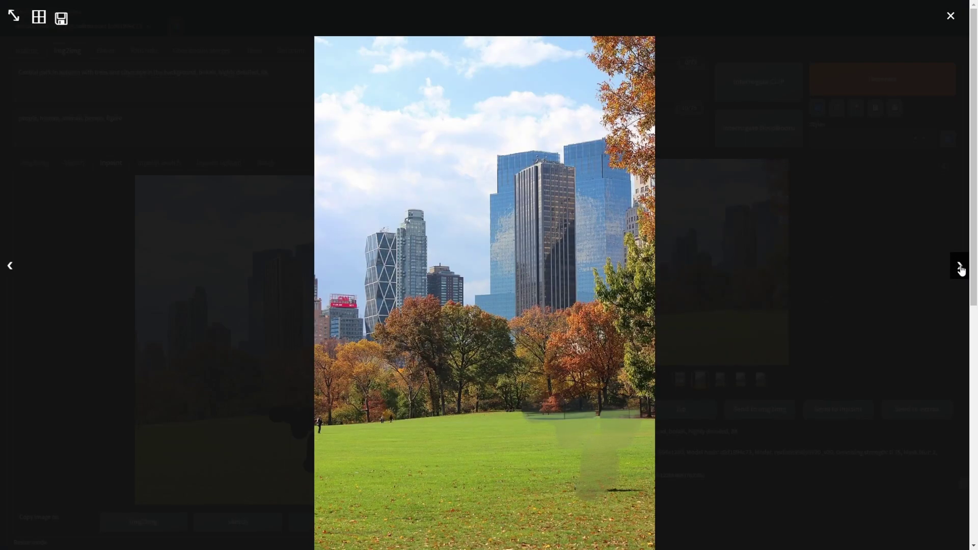
left_click(960, 267)
left_click(961, 267)
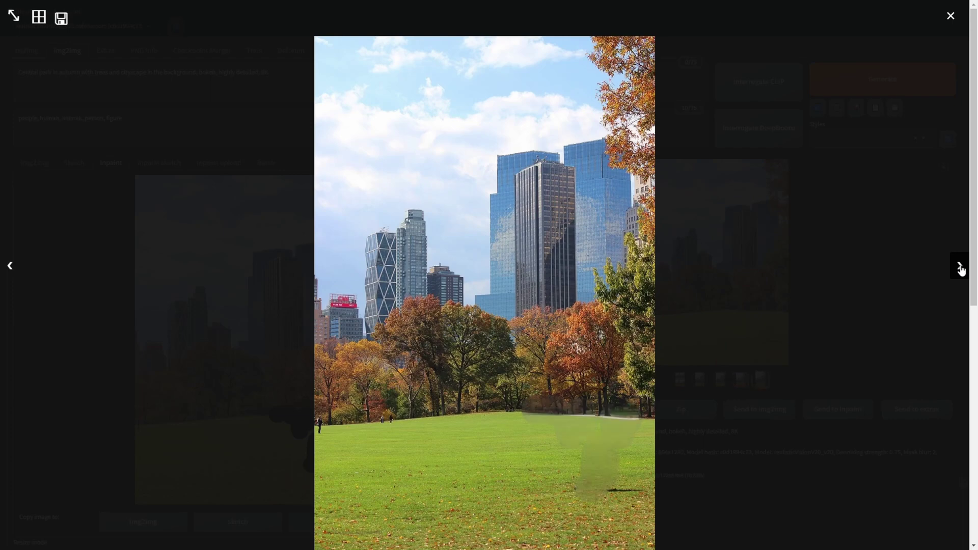
left_click(951, 15)
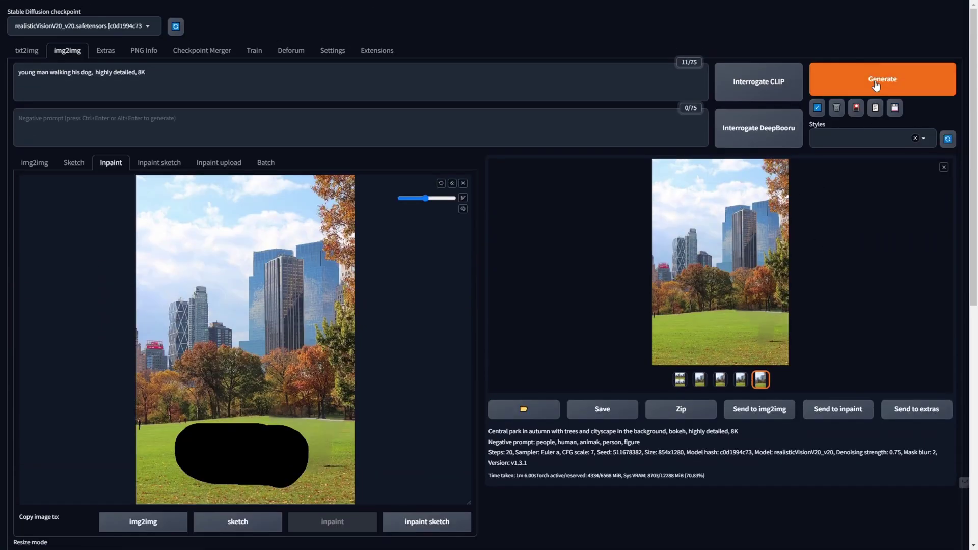
left_click(860, 82)
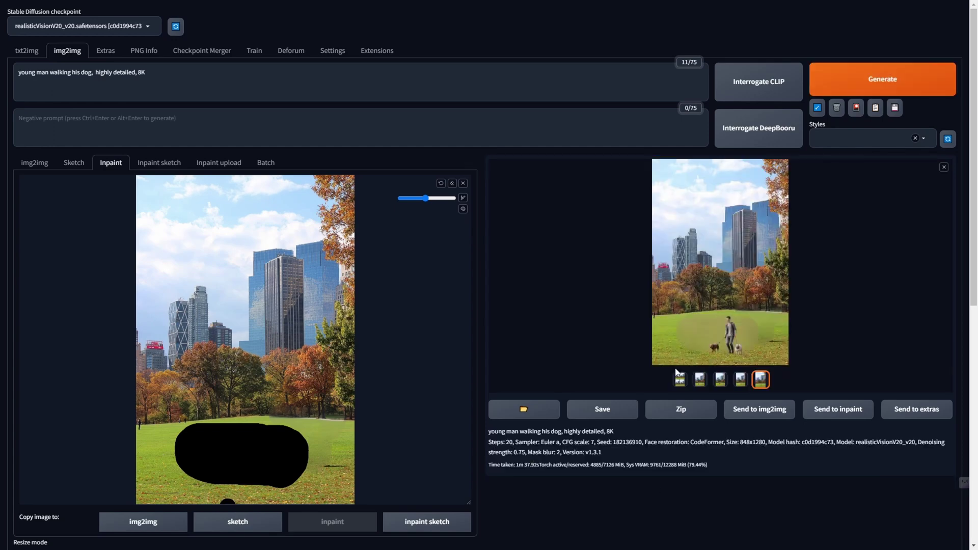
Step through the man-walking-dogs variants full-screen, ending on the man with three dogs.
left_click(680, 379)
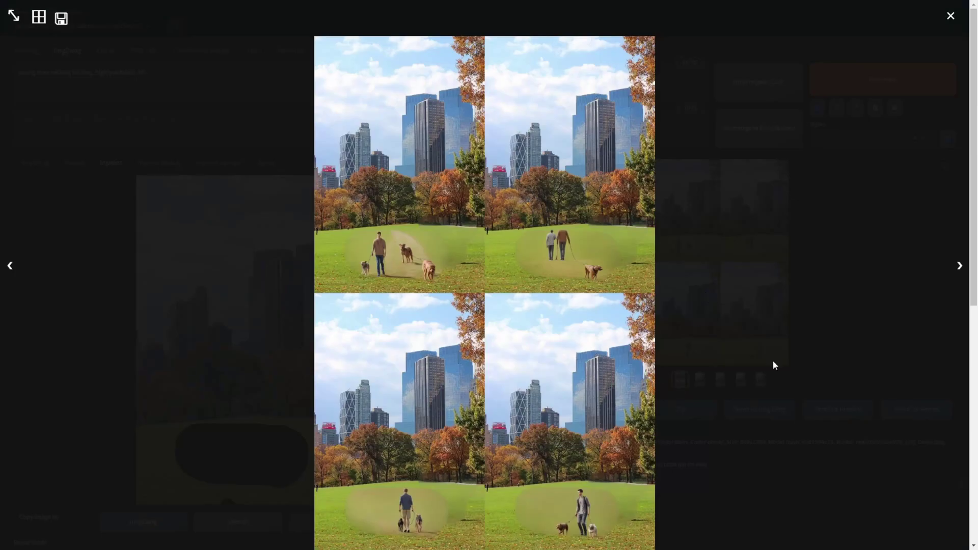
left_click(959, 267)
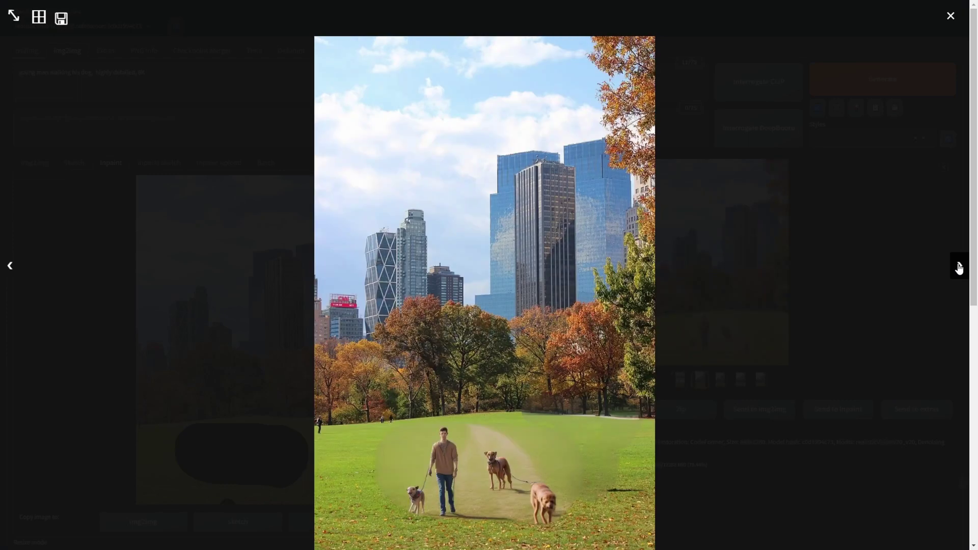
left_click(958, 267)
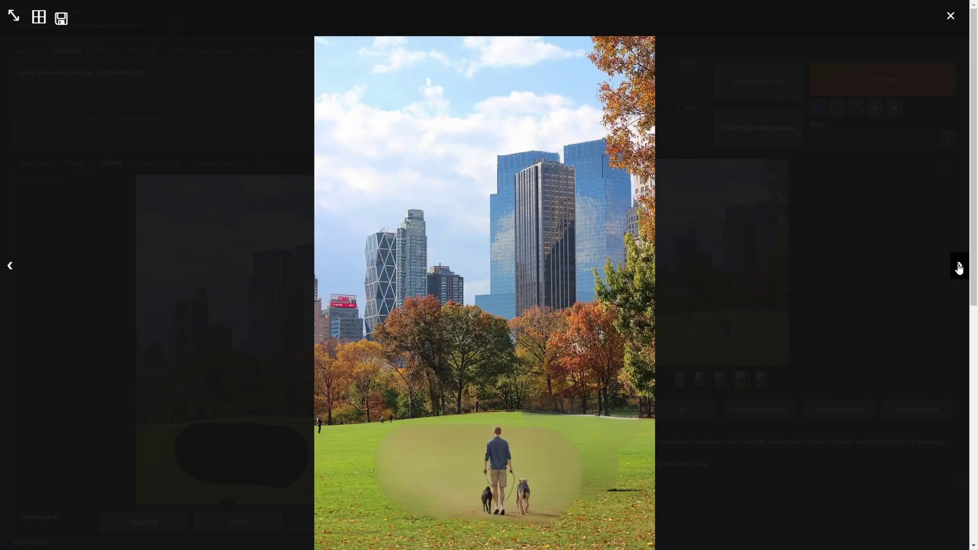
left_click(959, 268)
left_click(959, 268)
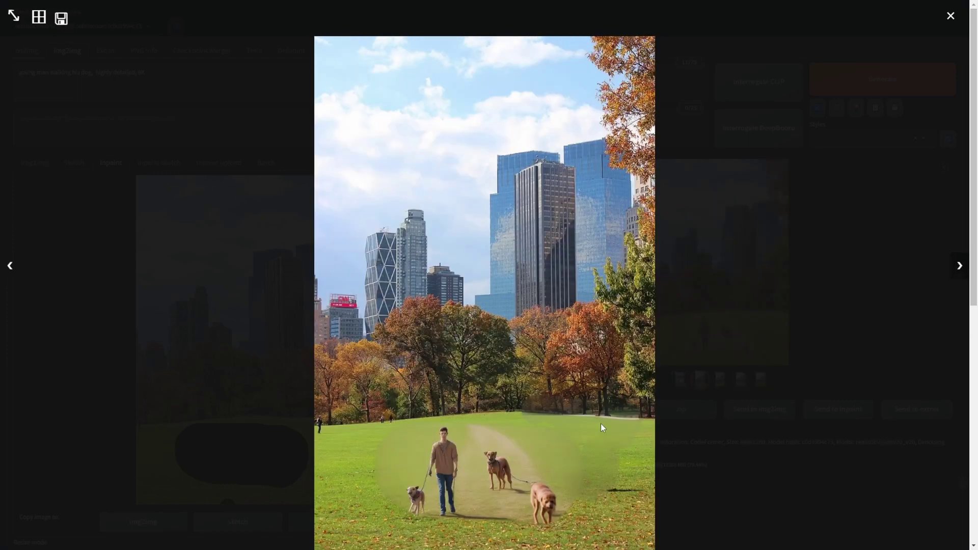
left_click(944, 19)
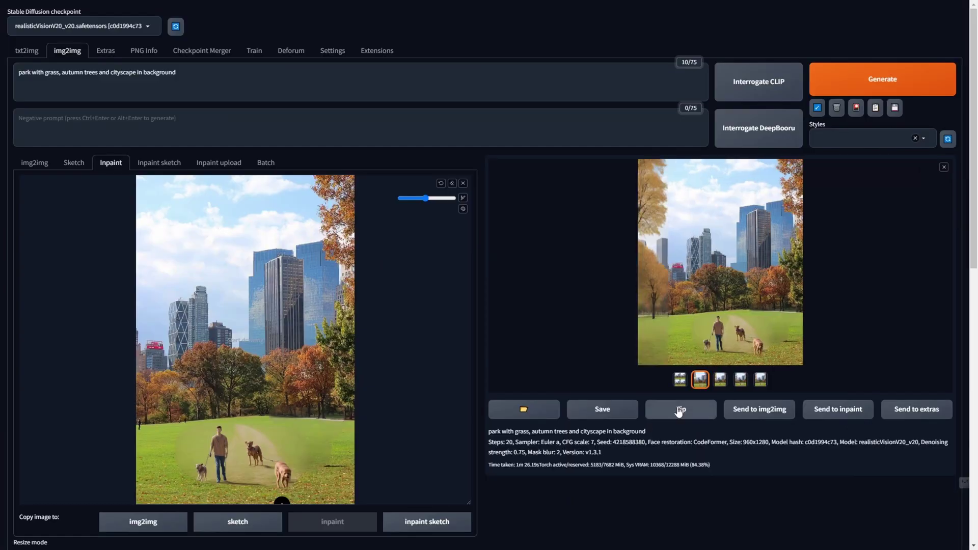
View the widened results with extra autumn trees at the sides.
left_click(680, 379)
left_click(720, 280)
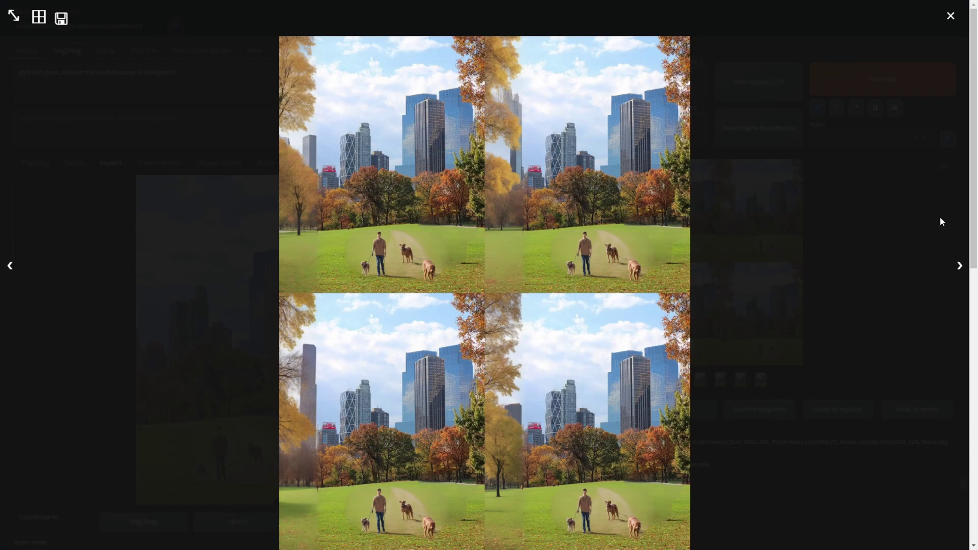
left_click(960, 268)
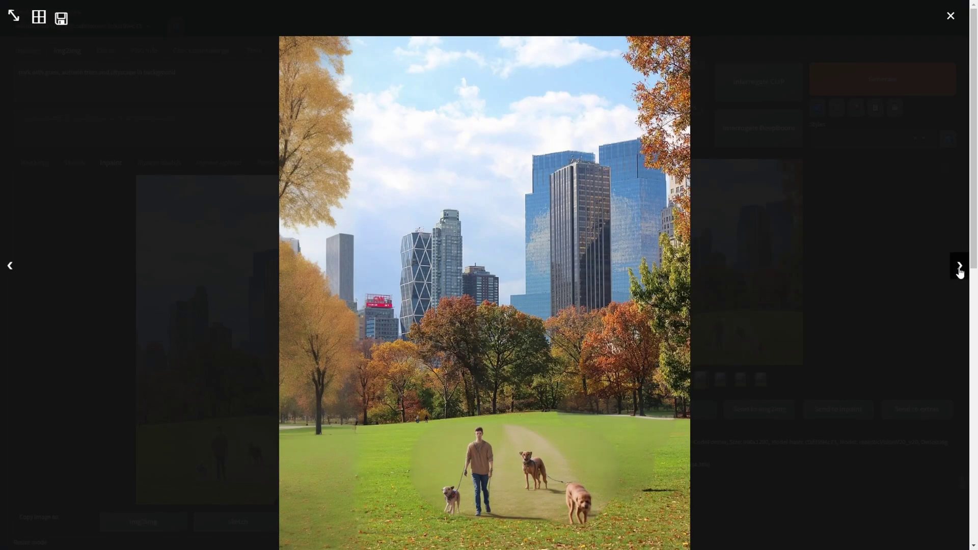
left_click(960, 268)
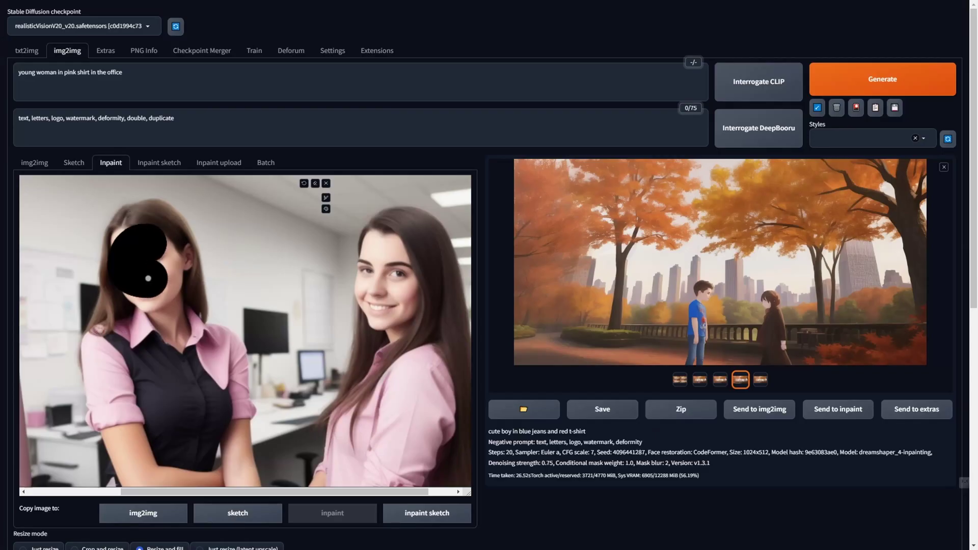
Mask both women's faces and regenerate them with the prompt ending 'young woman with blue eyes'.
left_click_drag(137, 212, 148, 285)
mouse_move(379, 234)
left_mouse_down()
mouse_move(393, 304)
mouse_move(392, 275)
left_mouse_up()
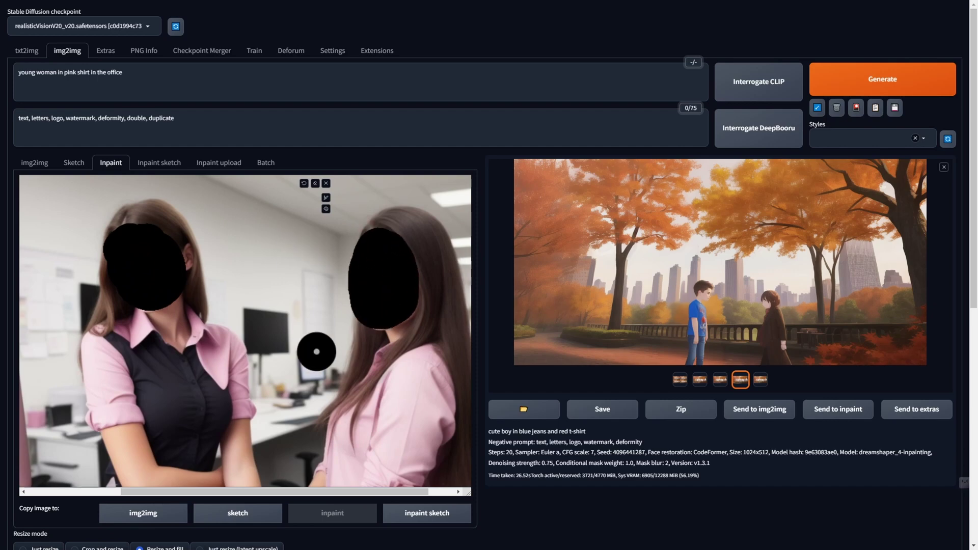
left_click_drag(58, 73, 197, 79)
type("woman with blue eyes")
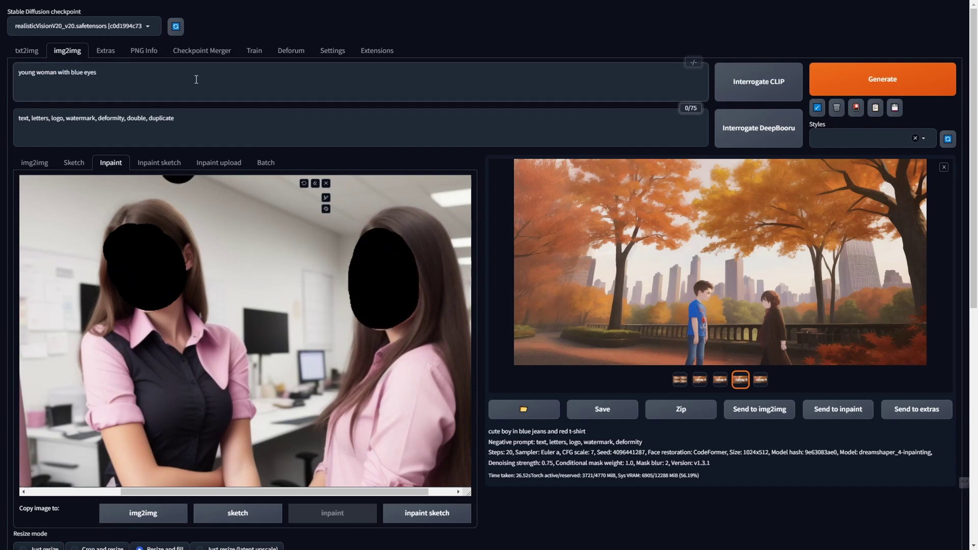
left_click(875, 81)
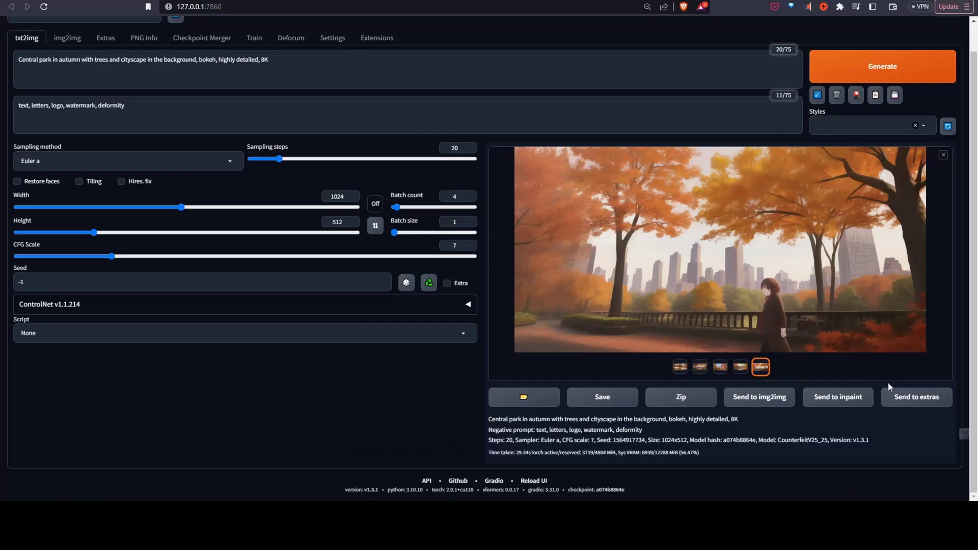
Inpaint-mask the spot left of the woman and prompt 'cute boy in blue jeans nad red t-shirt' with emphasis.
left_click(839, 399)
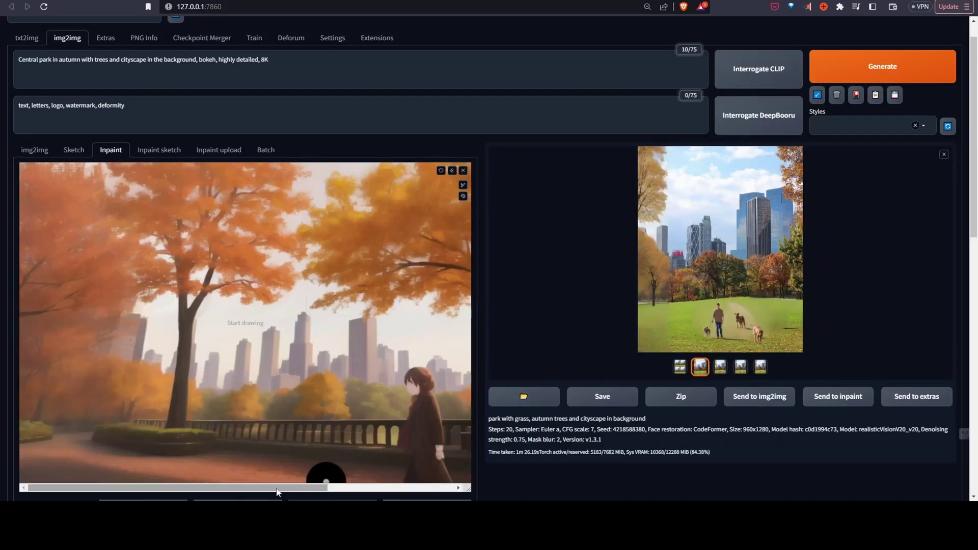
mouse_move(313, 380)
left_mouse_down()
mouse_move(295, 472)
mouse_move(321, 474)
mouse_move(336, 449)
left_mouse_up()
left_click_drag(217, 60, 18, 60)
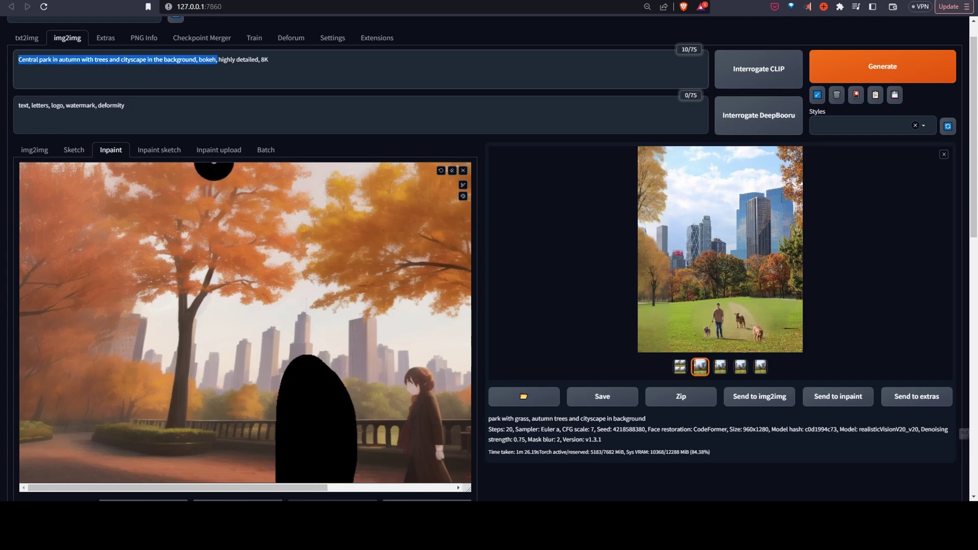
type("cute boy")
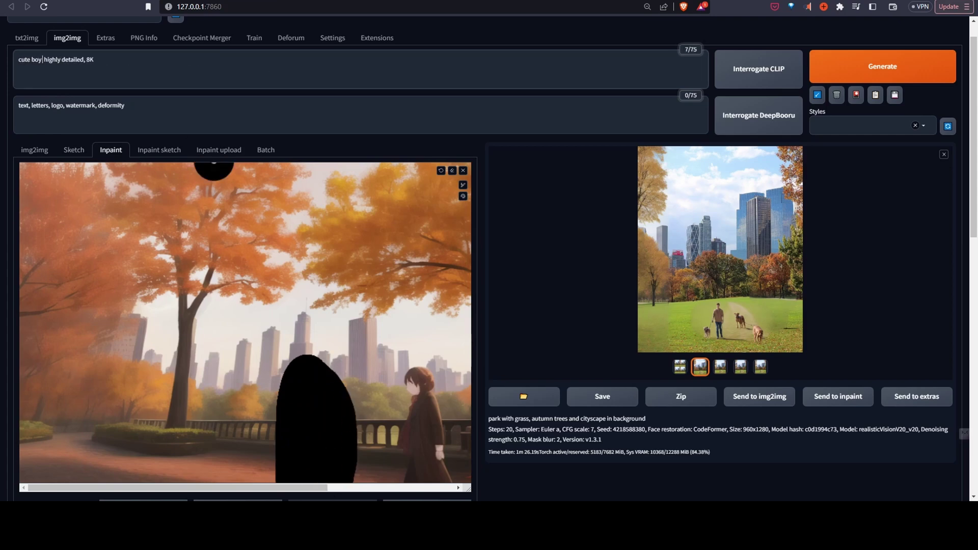
type(" in blue jeans nad red")
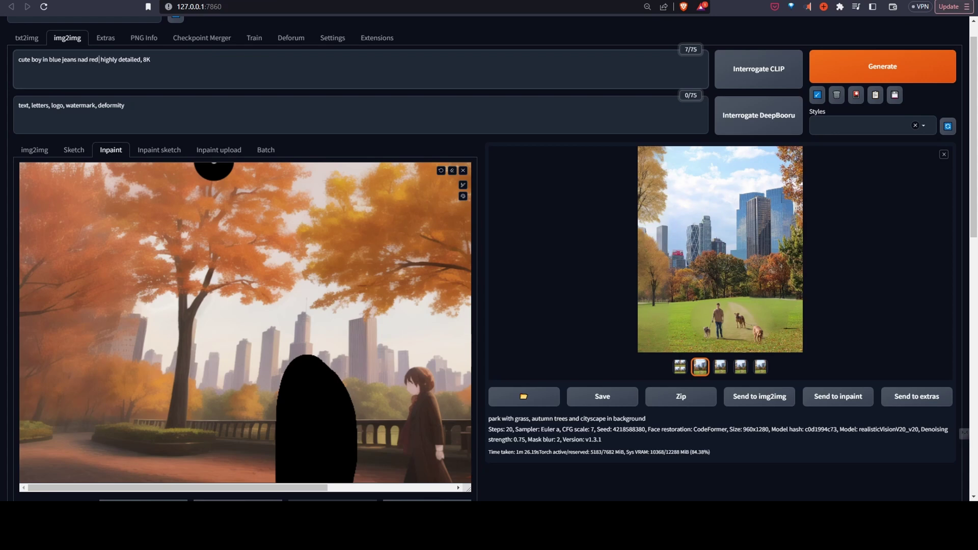
type(" t-shirt,")
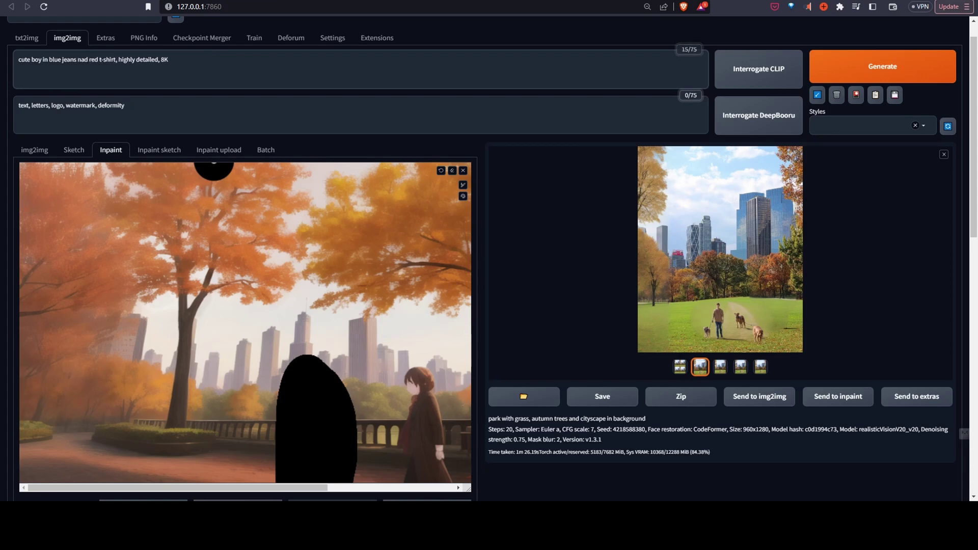
left_click(40, 60)
type("((")
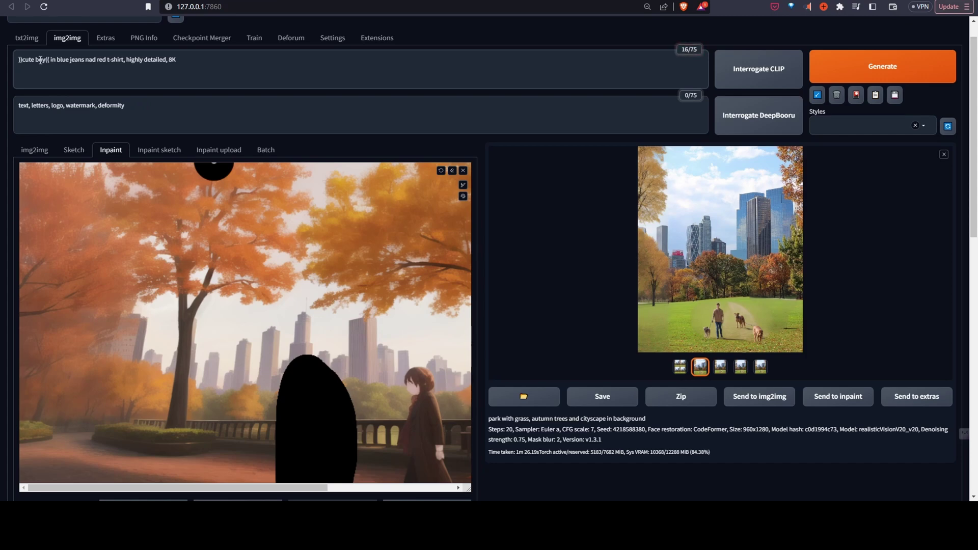
type("((")
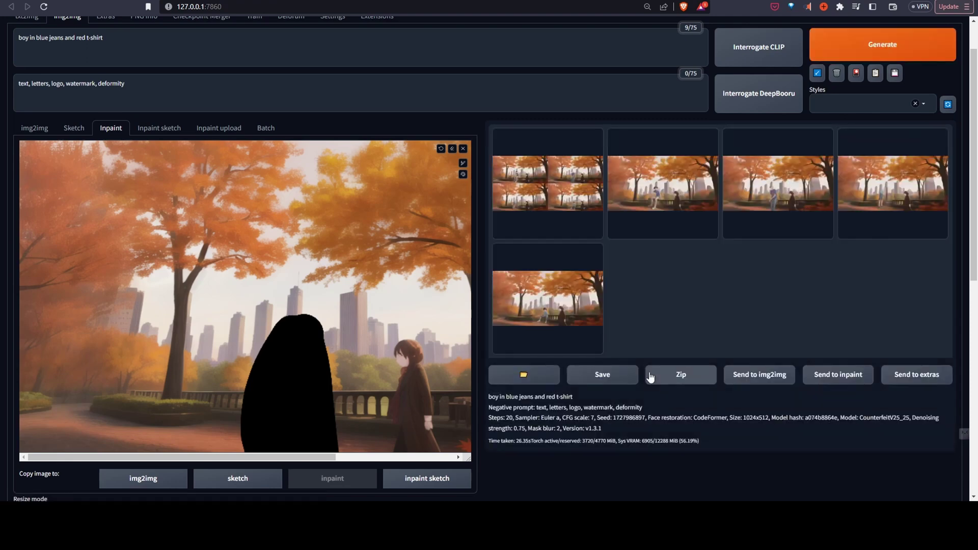
Step through the inpainted boy variants and view the boy in a blue shirt at full size.
left_click(704, 161)
left_click(734, 266)
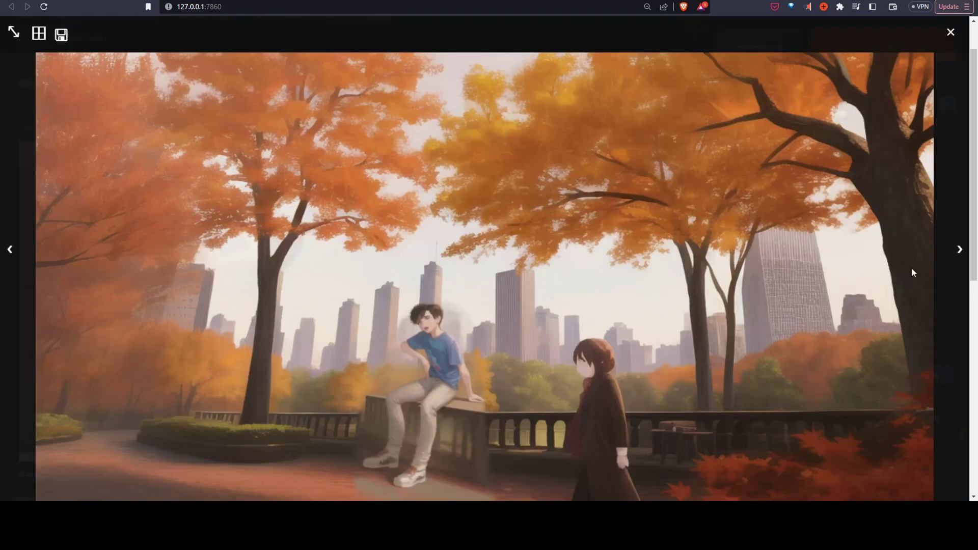
left_click(960, 250)
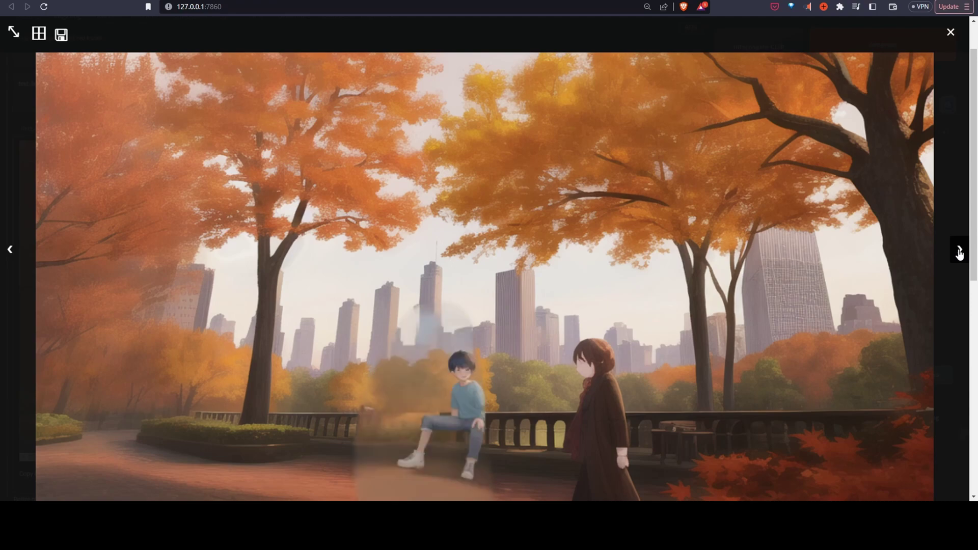
left_click(960, 209)
left_click(700, 345)
left_click(714, 284)
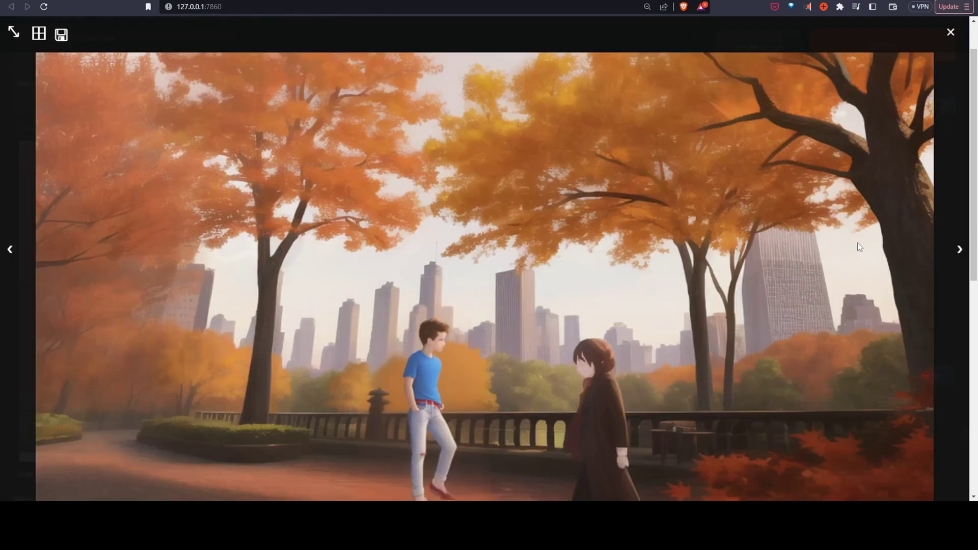
left_click(960, 250)
left_click(960, 252)
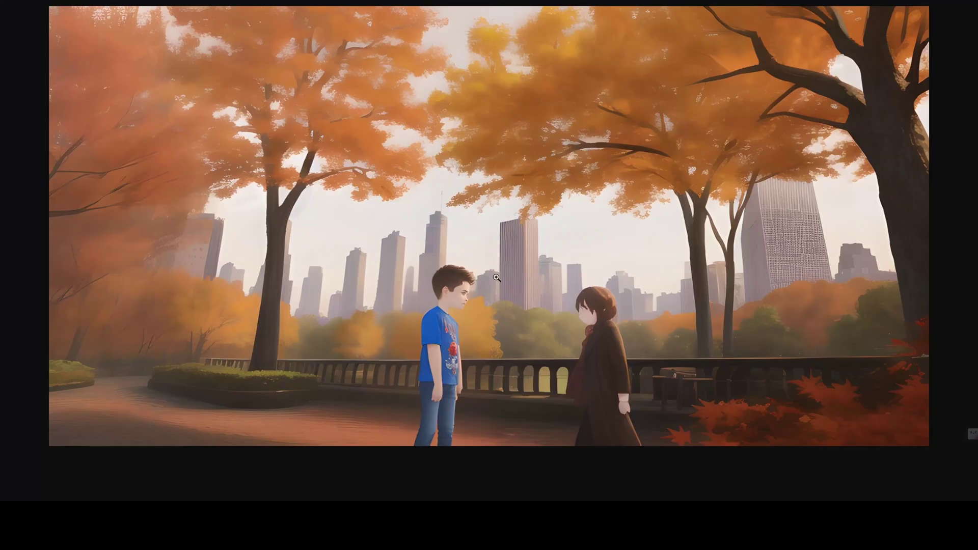